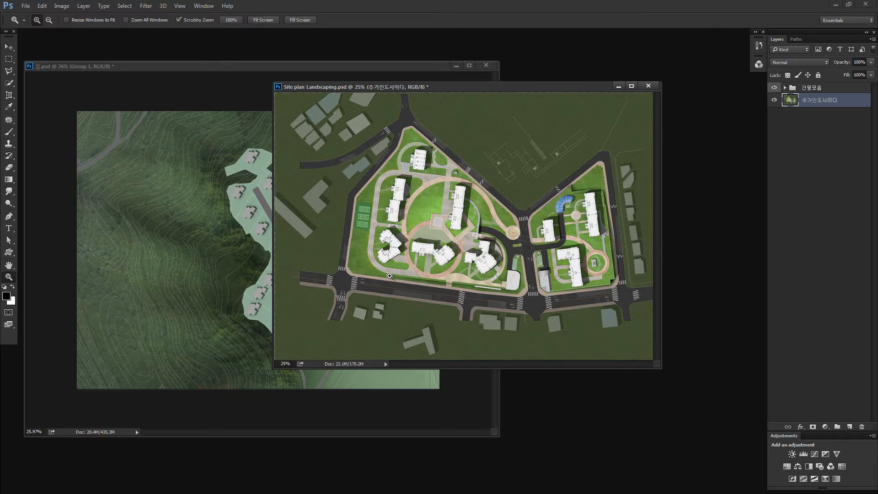
Switch to TOP TREE copy.psd and copy its small yellow-green tree into Site plan Landscaping.psd near the tennis courts
{"action": "left_click", "coordinate": [44, 445]}
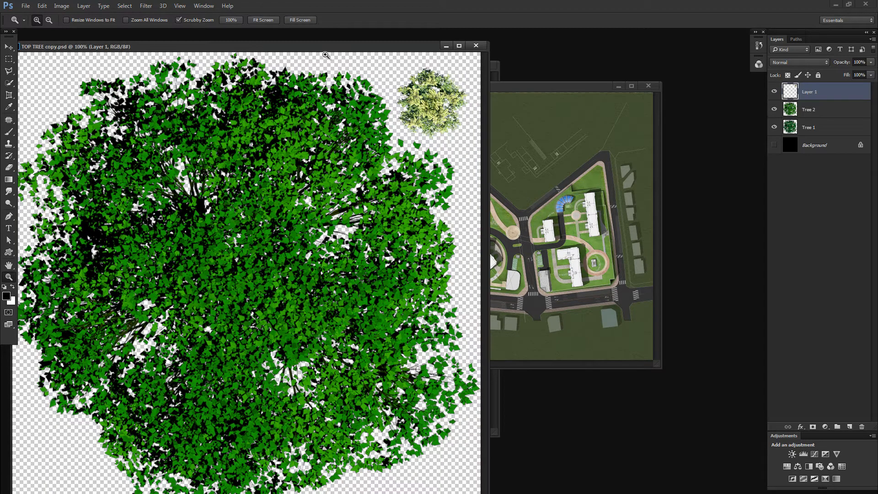
{"action": "left_click_drag", "start_coordinate": [325, 50], "coordinate": [350, 46]}
{"action": "key", "text": "ctrl+minus"}
{"action": "key", "text": "ctrl+minus"}
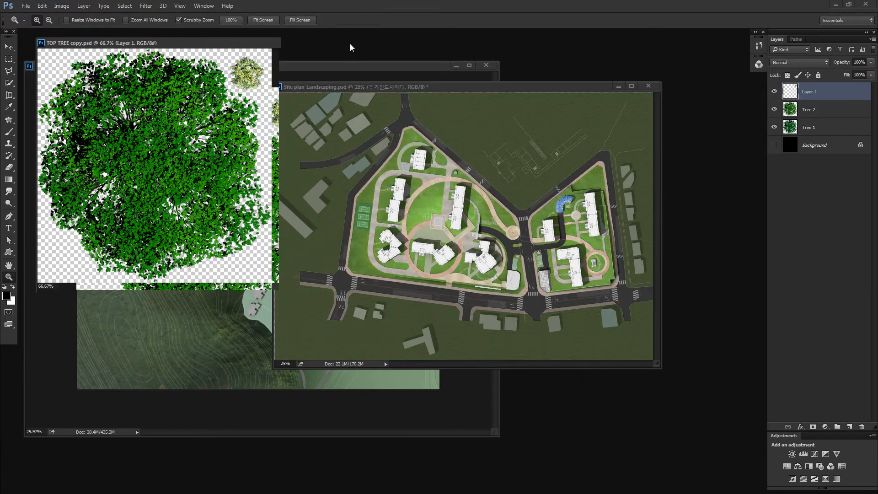
{"action": "key", "text": "v"}
{"action": "left_click_drag", "start_coordinate": [247, 91], "coordinate": [362, 206]}
Turn the copied tree solid black by lowering its Lightness to the minimum with Hue/Saturation
{"action": "key", "text": "ctrl+u"}
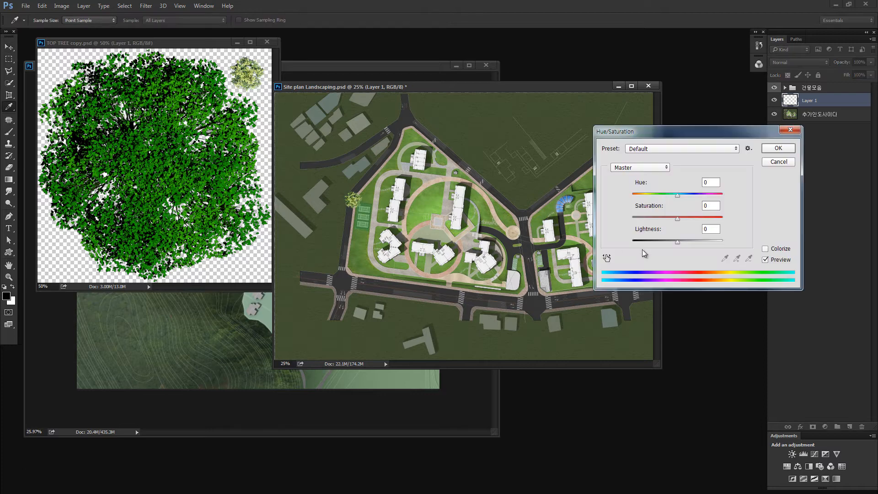
{"action": "left_click_drag", "start_coordinate": [677, 241], "coordinate": [631, 241]}
{"action": "left_click", "coordinate": [790, 148]}
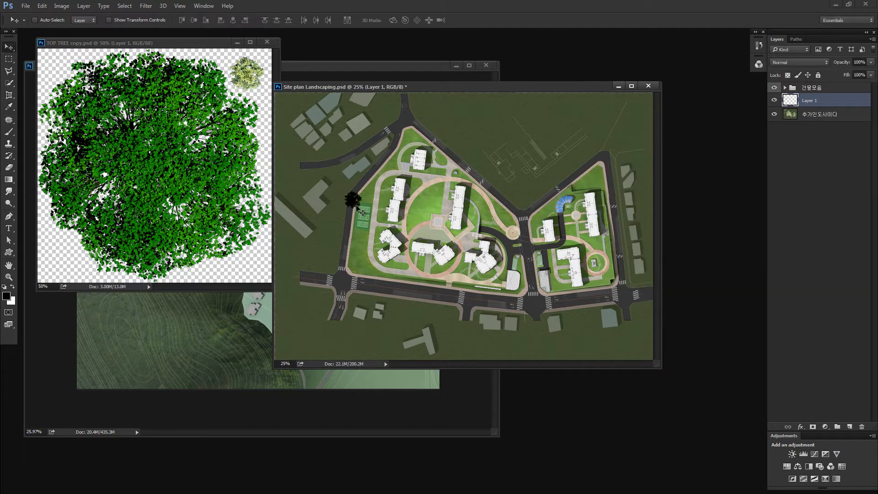
Move the black tree just south of the tennis courts and scale it down with Free Transform
{"action": "left_click_drag", "start_coordinate": [357, 207], "coordinate": [364, 229]}
{"action": "key", "text": "z"}
{"action": "key", "text": "ctrl+t"}
{"action": "key", "text": "Return"}
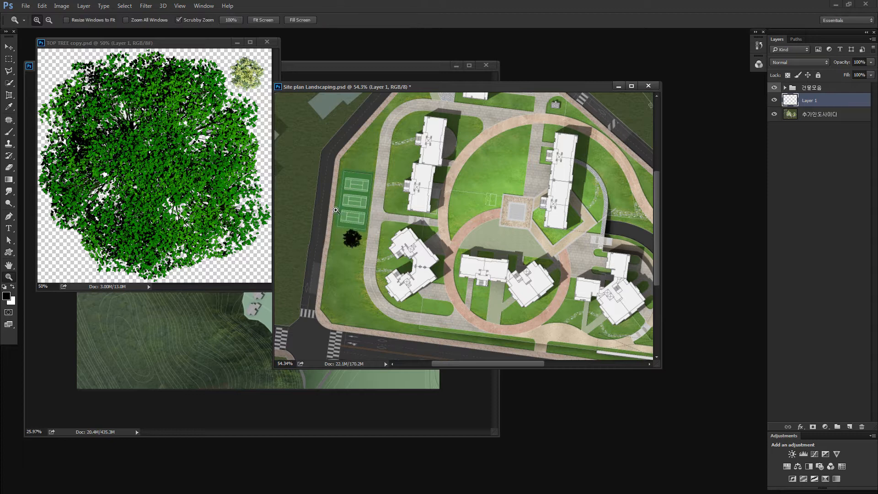
Duplicate the black tree within its layer into an irregular cluster south of the tennis courts, transforming the last copy
{"action": "key", "text": "m"}
{"action": "mouse_move", "coordinate": [310, 186]}
{"action": "left_mouse_down"}
{"action": "mouse_move", "coordinate": [374, 222]}
{"action": "mouse_move", "coordinate": [393, 257]}
{"action": "left_mouse_up"}
{"action": "left_click_drag", "start_coordinate": [392, 255], "coordinate": [378, 264]}
{"action": "left_click_drag", "start_coordinate": [378, 264], "coordinate": [386, 290]}
{"action": "left_click_drag", "start_coordinate": [382, 292], "coordinate": [368, 310]}
{"action": "left_click_drag", "start_coordinate": [367, 303], "coordinate": [380, 317]}
{"action": "left_click_drag", "start_coordinate": [362, 312], "coordinate": [358, 243]}
{"action": "key", "text": "ctrl+t"}
{"action": "key", "text": "Return"}
Copy the large green Tree 2 into the site plan, clear the selection and scale it down onto the black tree cluster
{"action": "left_click", "coordinate": [229, 169]}
{"action": "key", "text": "v"}
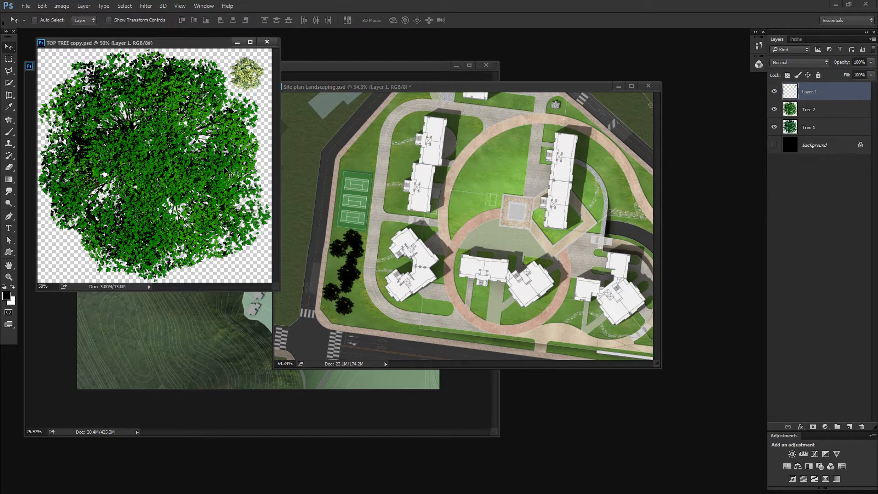
{"action": "left_click_drag", "start_coordinate": [225, 167], "coordinate": [465, 232]}
{"action": "key", "text": "ctrl+t"}
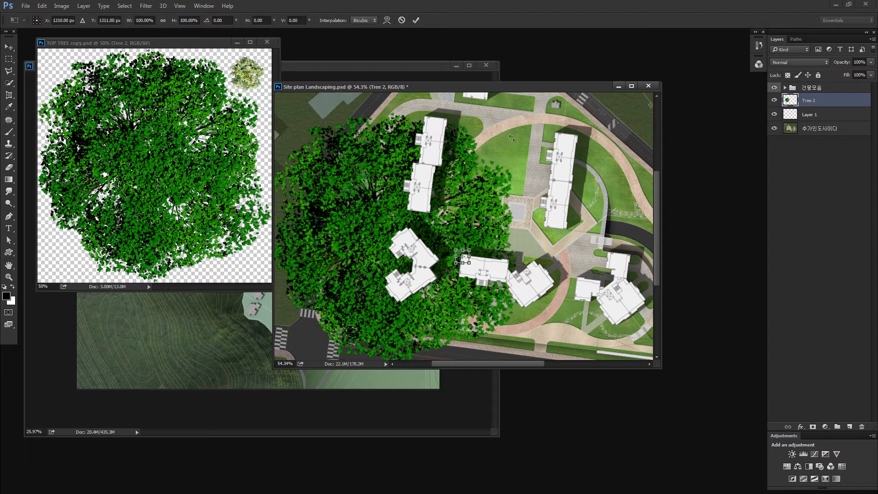
{"action": "key", "text": "Escape"}
{"action": "key", "text": "ctrl+d"}
{"action": "key", "text": "ctrl+t"}
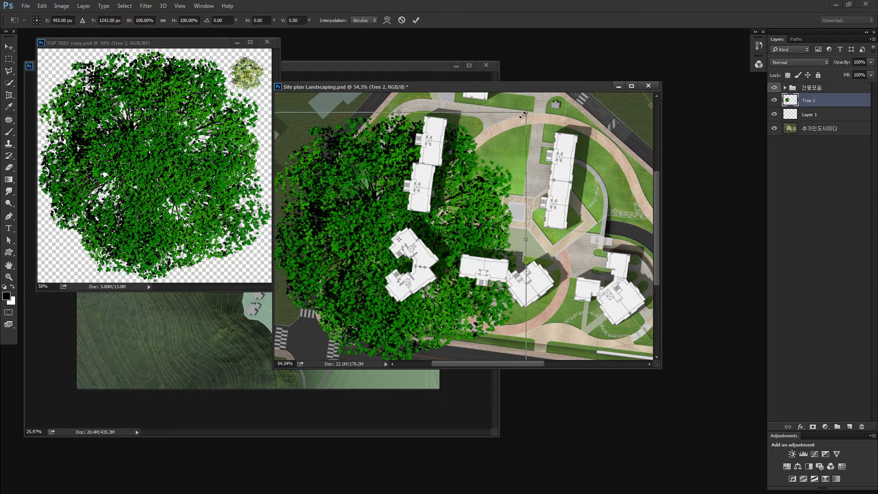
{"action": "left_click_drag", "start_coordinate": [525, 113], "coordinate": [354, 287]}
{"action": "key", "text": "Return"}
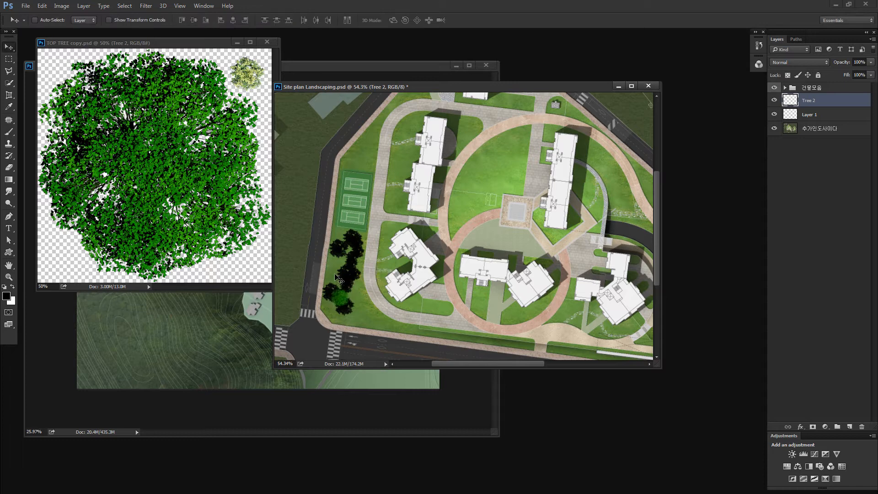
Cover the black cluster with duplicates of the green tree and mask the Tree 2 layer to the black trees' silhouette
{"action": "key", "text": "m"}
{"action": "left_click_drag", "start_coordinate": [311, 250], "coordinate": [381, 338]}
{"action": "left_click_drag", "start_coordinate": [362, 303], "coordinate": [361, 256]}
{"action": "left_click_drag", "start_coordinate": [361, 256], "coordinate": [370, 268]}
{"action": "left_click_drag", "start_coordinate": [370, 268], "coordinate": [361, 301]}
{"action": "left_click_drag", "start_coordinate": [308, 227], "coordinate": [396, 321]}
{"action": "mouse_move", "coordinate": [354, 275]}
{"action": "left_mouse_down"}
{"action": "mouse_move", "coordinate": [367, 265]}
{"action": "mouse_move", "coordinate": [355, 257]}
{"action": "mouse_move", "coordinate": [357, 275]}
{"action": "left_mouse_up"}
{"action": "left_click_drag", "start_coordinate": [357, 274], "coordinate": [376, 285]}
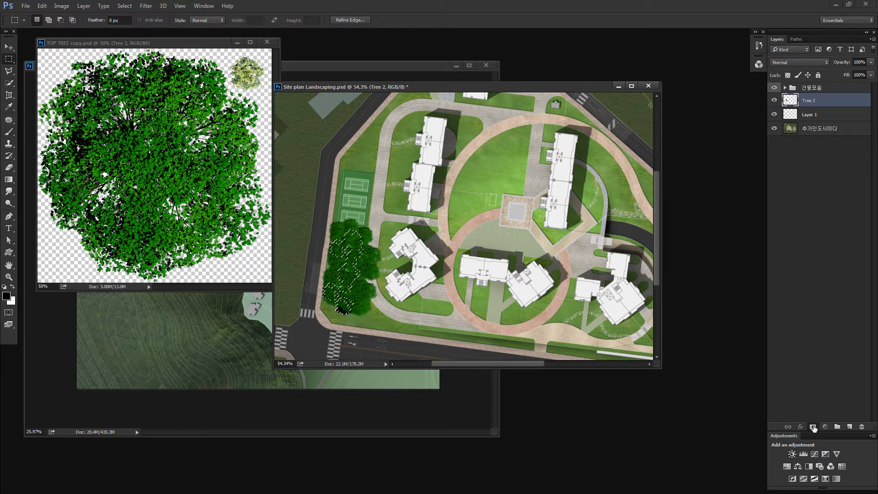
{"action": "left_click", "coordinate": [813, 426]}
Set the black tree layer to 50% opacity and offset it beside the green trees as their shadow
{"action": "left_click", "coordinate": [793, 115]}
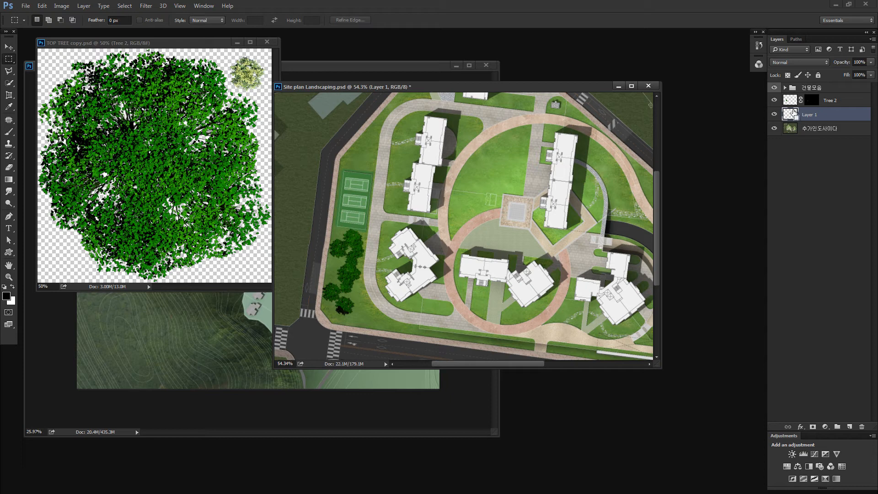
{"action": "key", "text": "v"}
{"action": "key", "text": "5"}
{"action": "mouse_move", "coordinate": [405, 289]}
{"action": "left_mouse_down"}
{"action": "mouse_move", "coordinate": [358, 277]}
{"action": "mouse_move", "coordinate": [388, 320]}
{"action": "mouse_move", "coordinate": [366, 280]}
{"action": "left_mouse_up"}
Select part of the tree shadow with the Lasso and shift it toward the road with Free Transform
{"action": "key", "text": "z"}
{"action": "key", "text": "l"}
{"action": "left_click_drag", "start_coordinate": [357, 305], "coordinate": [348, 260]}
{"action": "key", "text": "ctrl+t"}
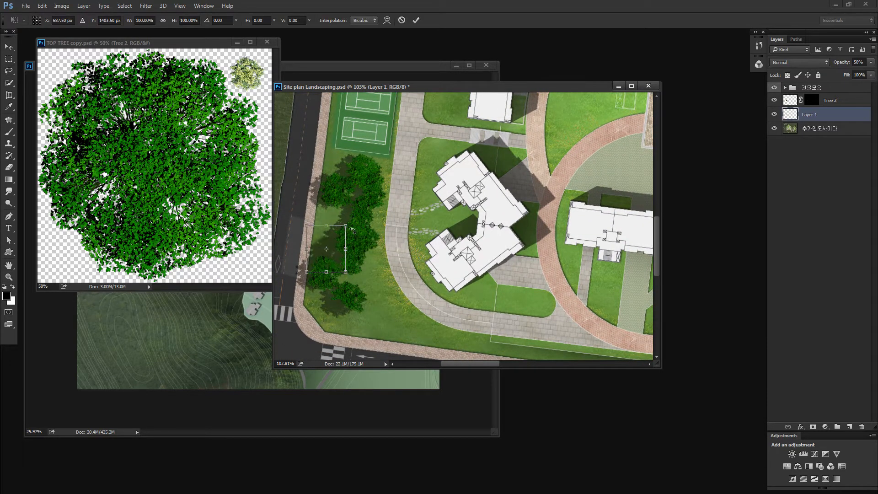
{"action": "left_click_drag", "start_coordinate": [345, 226], "coordinate": [300, 281]}
{"action": "key", "text": "Return"}
Try duplicating a piece of the tree shadow at several spots from the tennis courts to the central lawn
{"action": "mouse_move", "coordinate": [343, 263]}
{"action": "left_mouse_down"}
{"action": "mouse_move", "coordinate": [395, 253]}
{"action": "mouse_move", "coordinate": [397, 272]}
{"action": "mouse_move", "coordinate": [417, 271]}
{"action": "mouse_move", "coordinate": [450, 214]}
{"action": "mouse_move", "coordinate": [425, 190]}
{"action": "mouse_move", "coordinate": [424, 197]}
{"action": "mouse_move", "coordinate": [447, 196]}
{"action": "mouse_move", "coordinate": [443, 150]}
{"action": "mouse_move", "coordinate": [453, 156]}
{"action": "left_mouse_up"}
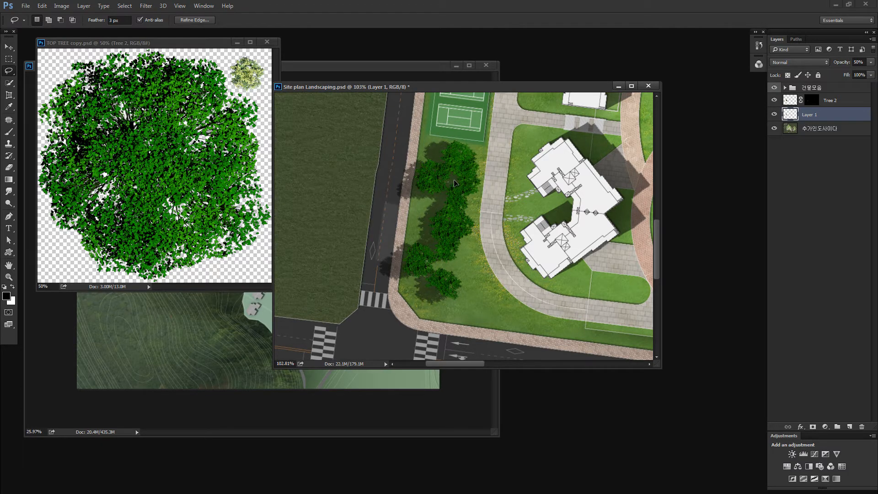
{"action": "key", "text": "ctrl+0"}
{"action": "key", "text": "ctrl+minus"}
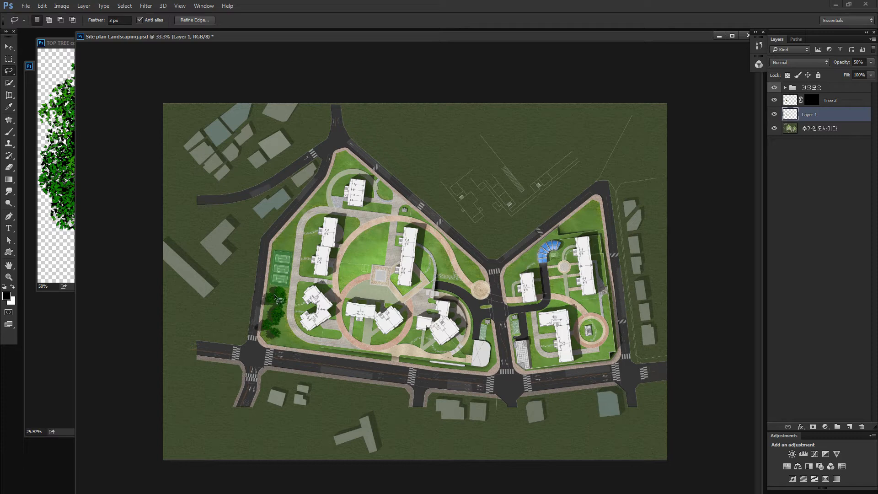
{"action": "key", "text": "z"}
{"action": "left_click_drag", "start_coordinate": [279, 310], "coordinate": [279, 310]}
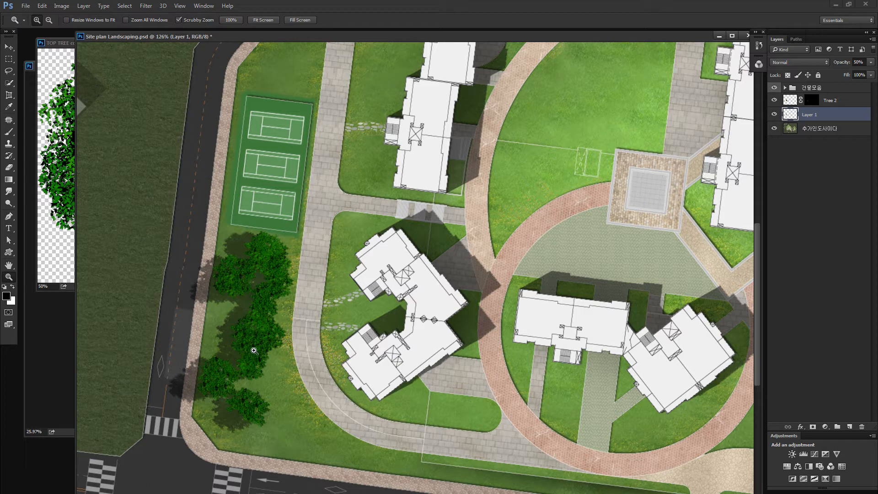
{"action": "scroll", "coordinate": [266, 295], "scroll_direction": "down", "scroll_amount": 4}
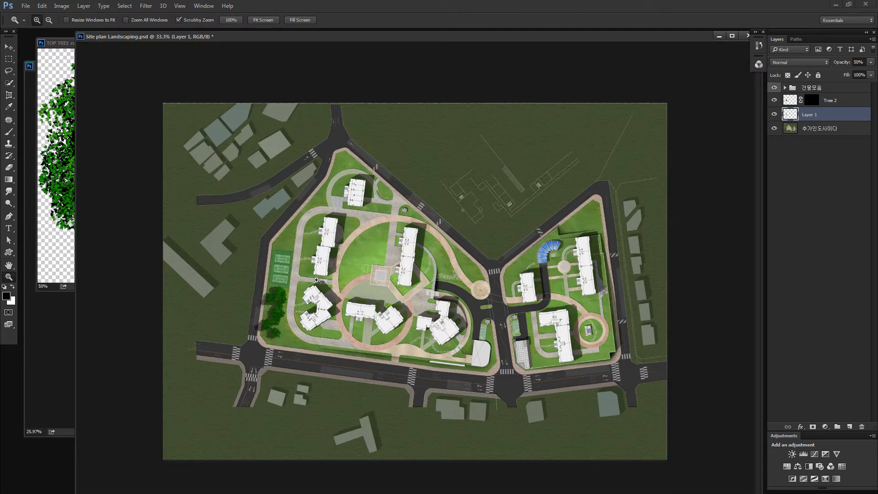
{"action": "key", "text": "m"}
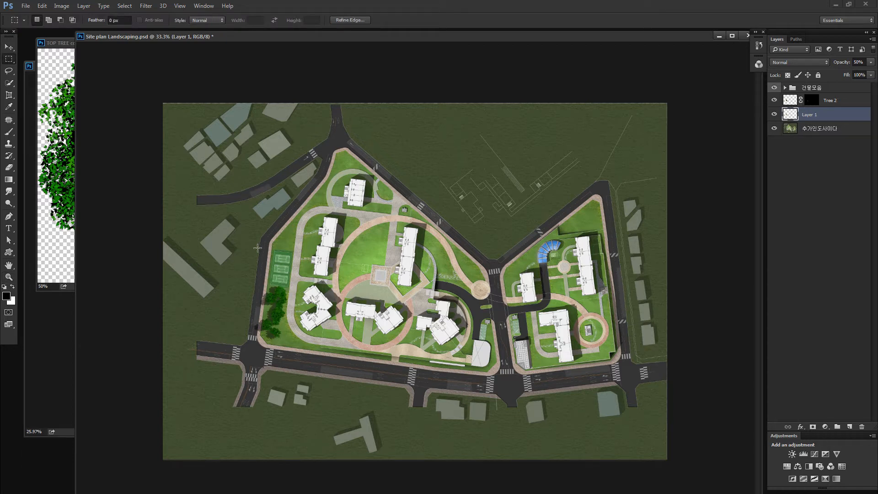
{"action": "mouse_move", "coordinate": [275, 245]}
{"action": "left_mouse_down"}
{"action": "mouse_move", "coordinate": [321, 282]}
{"action": "mouse_move", "coordinate": [321, 293]}
{"action": "mouse_move", "coordinate": [287, 247]}
{"action": "left_mouse_up"}
{"action": "left_click_drag", "start_coordinate": [287, 247], "coordinate": [299, 236]}
{"action": "left_click_drag", "start_coordinate": [298, 236], "coordinate": [371, 235]}
{"action": "left_click_drag", "start_coordinate": [371, 236], "coordinate": [403, 247]}
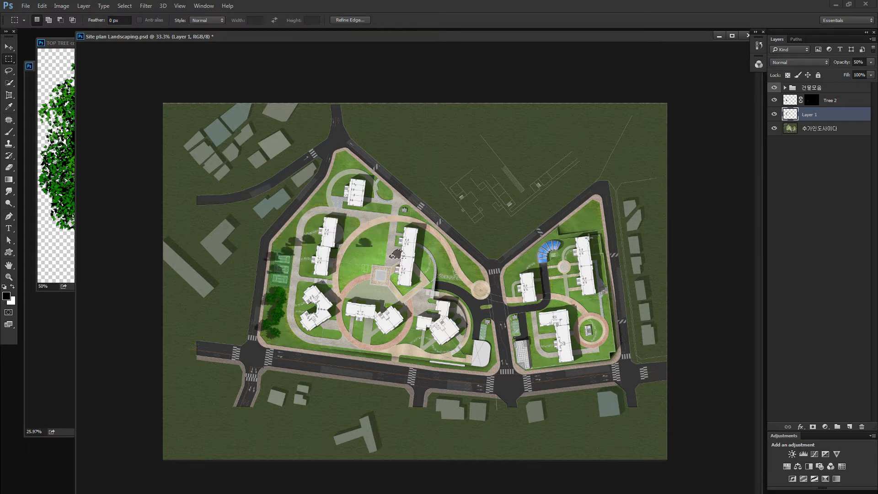
Undo the shadow duplicates and the preceding shadow adjustments
{"action": "key", "text": "ctrl+alt+z"}
{"action": "key", "text": "ctrl+alt+z"}
{"action": "key", "text": "ctrl+alt+z"}
{"action": "key", "text": "ctrl+alt+z"}
{"action": "key", "text": "ctrl+alt+z"}
{"action": "key", "text": "ctrl+alt+z"}
{"action": "key", "text": "ctrl+alt+z"}
{"action": "key", "text": "ctrl+alt+z"}
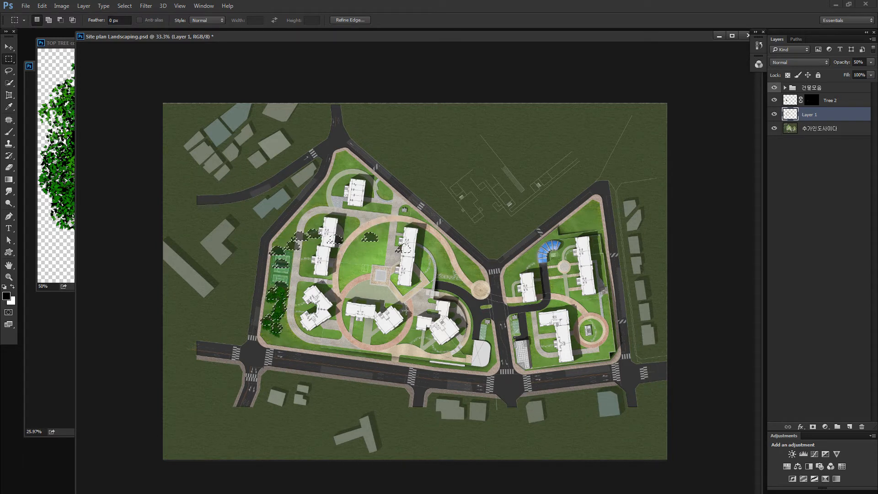
{"action": "key", "text": "ctrl+plus"}
{"action": "key", "text": "ctrl+minus"}
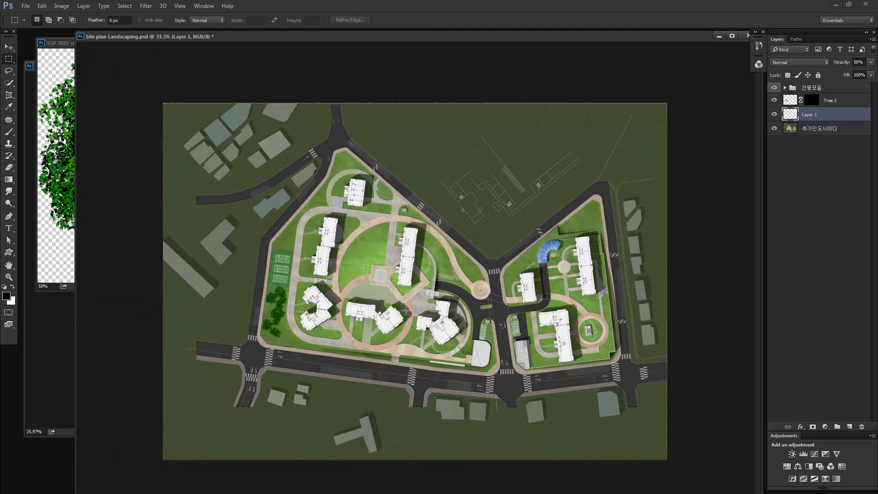
Examine the built-up area of the hillside plan document and the tree cluster in Site plan Landscaping.psd
{"action": "left_click", "coordinate": [53, 361]}
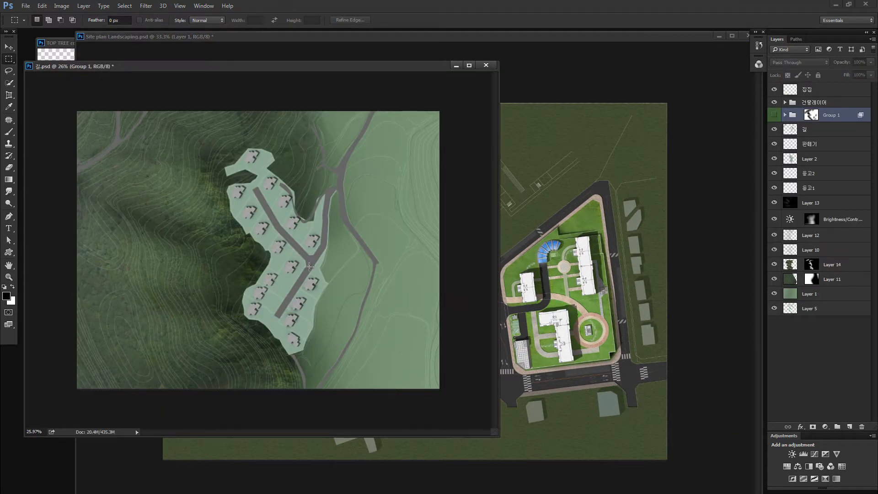
{"action": "left_click_drag", "start_coordinate": [203, 164], "coordinate": [347, 296]}
{"action": "key", "text": "ctrl+d"}
{"action": "key", "text": "ctrl+minus"}
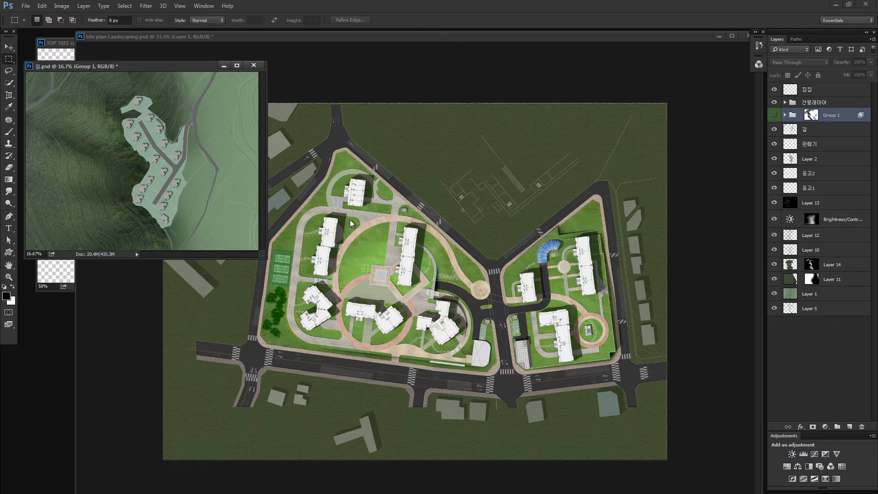
{"action": "left_click", "coordinate": [251, 290]}
{"action": "left_click_drag", "start_coordinate": [250, 274], "coordinate": [327, 346]}
{"action": "key", "text": "ctrl+d"}
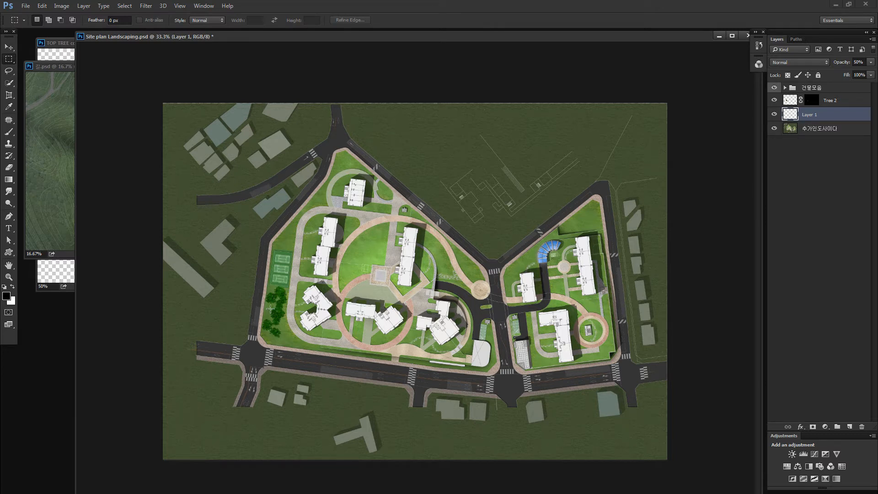
{"action": "left_click_drag", "start_coordinate": [259, 282], "coordinate": [299, 353]}
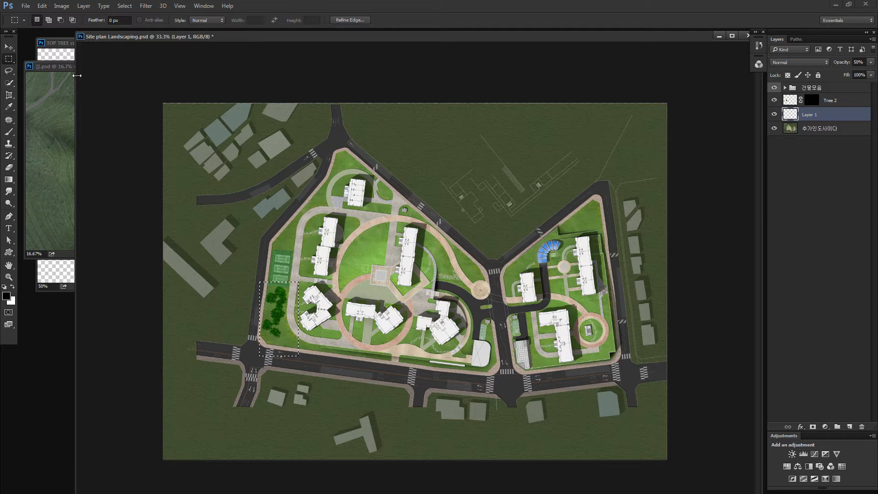
Look over the available brush presets and the Brush tip settings for the Brush tool, leaving them as they are
{"action": "key", "text": "b"}
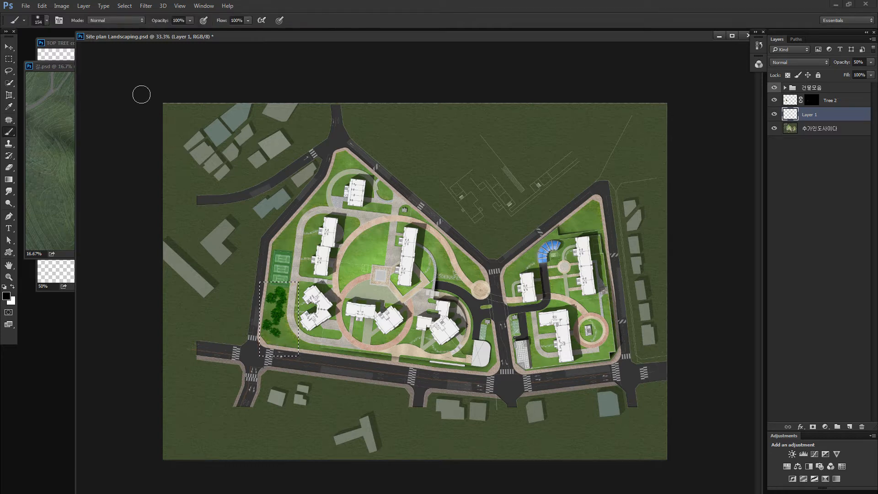
{"action": "left_click", "coordinate": [47, 20]}
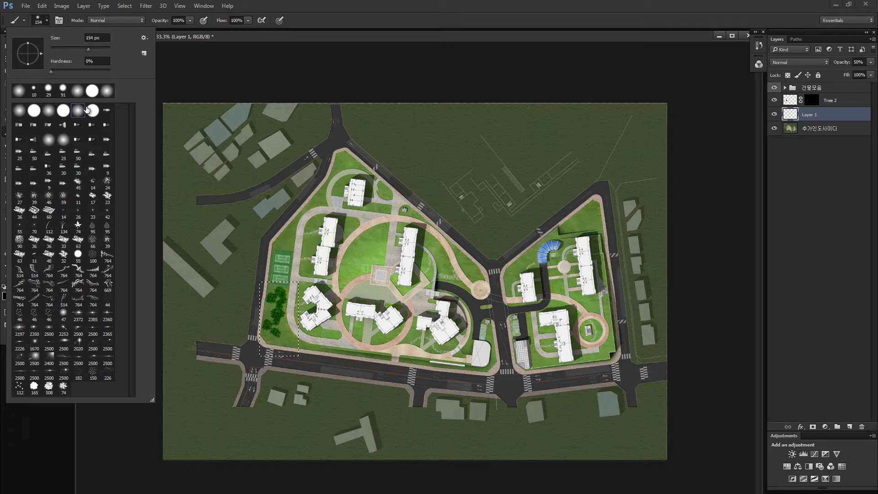
{"action": "left_click", "coordinate": [59, 20]}
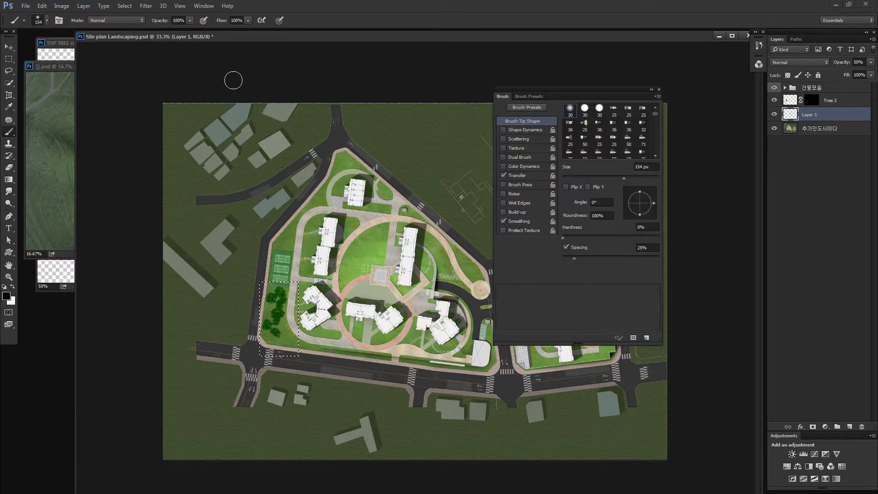
{"action": "left_click_drag", "start_coordinate": [602, 89], "coordinate": [607, 56]}
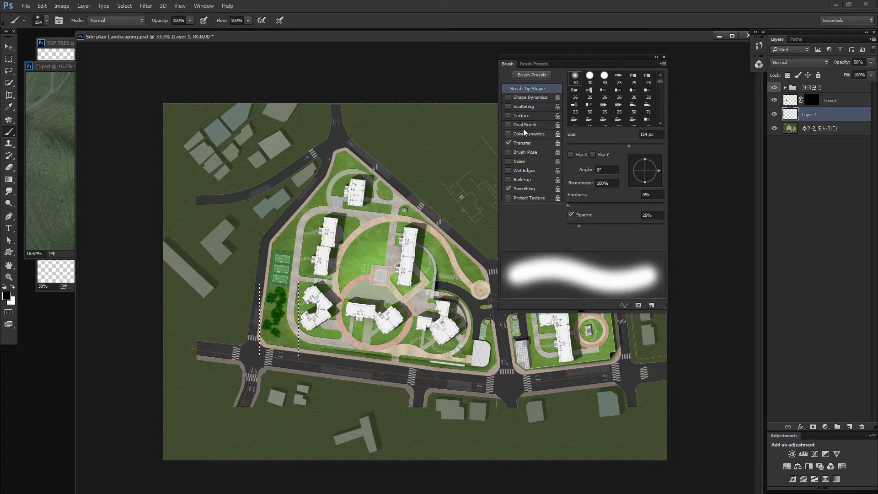
{"action": "left_click", "coordinate": [663, 57]}
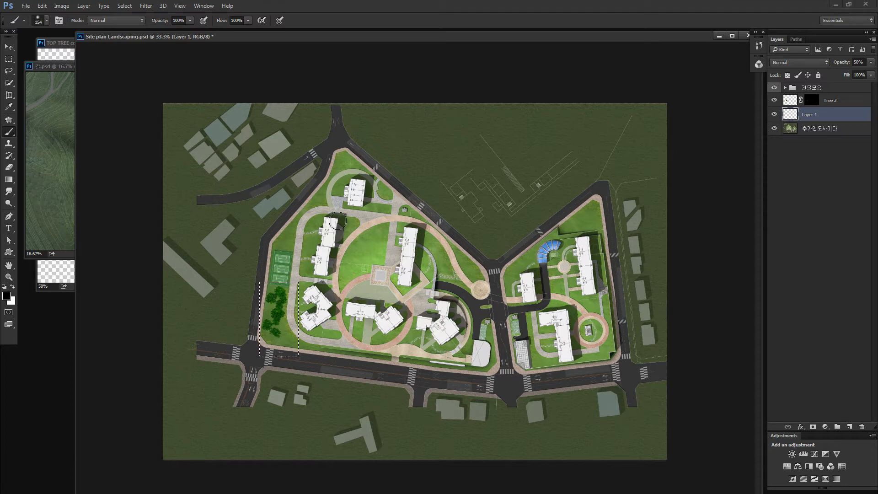
Clear the selection and remove the Tree 2 and Layer 1 trees from the site plan
{"action": "key", "text": "ctrl+d"}
{"action": "key", "text": "v"}
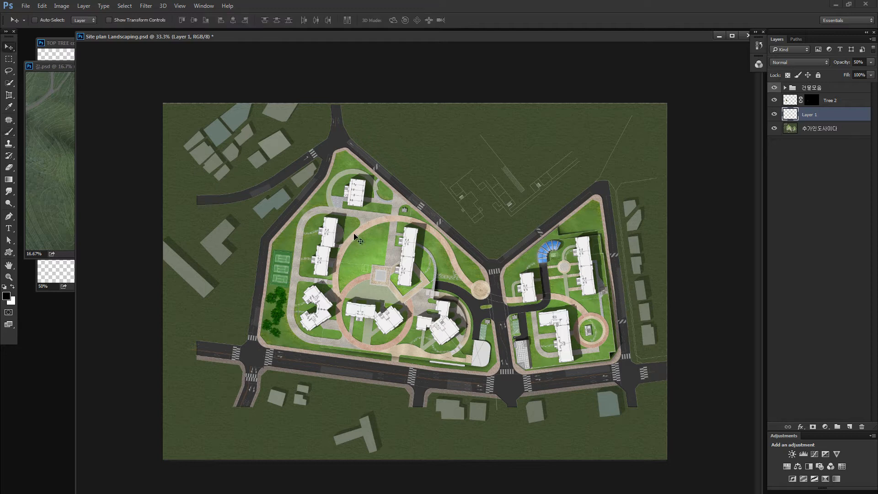
{"action": "left_click", "coordinate": [788, 100]}
{"action": "key", "text": "ctrl+e"}
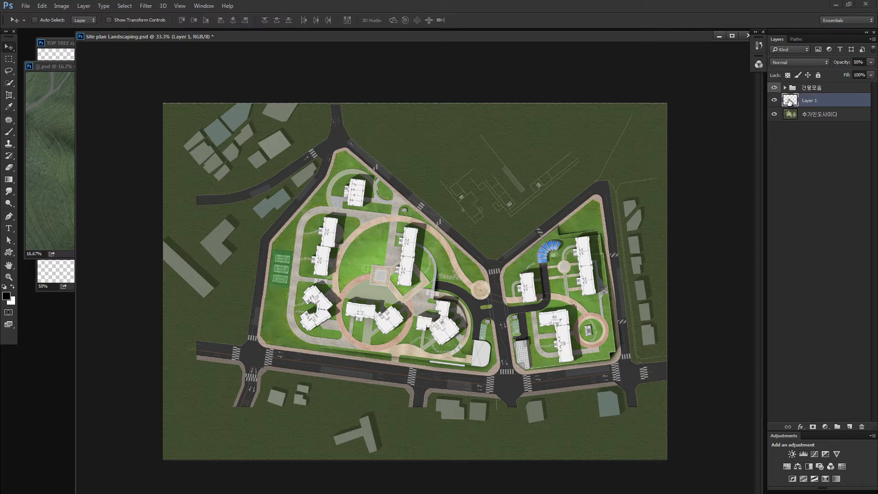
{"action": "key", "text": "ctrl+e"}
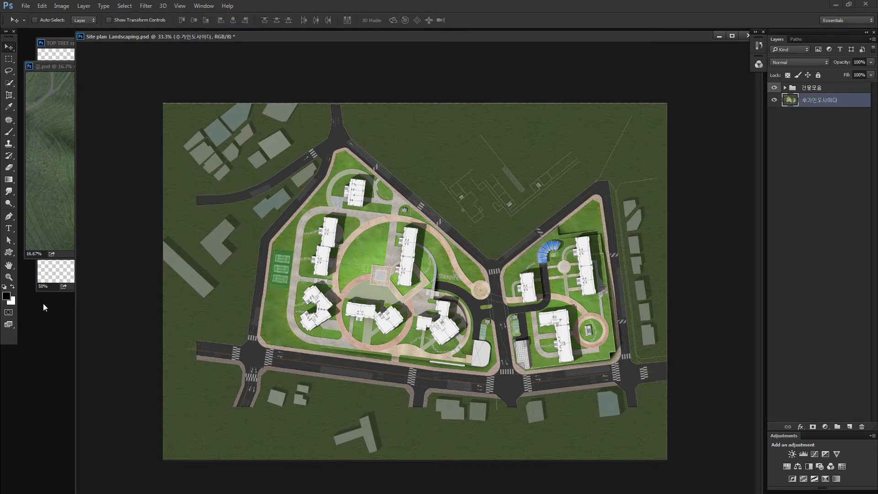
Bring TOP TREE copy.psd to the front, dismiss the Behance sharing window, and move the document window over the site plan
{"action": "left_click", "coordinate": [63, 286]}
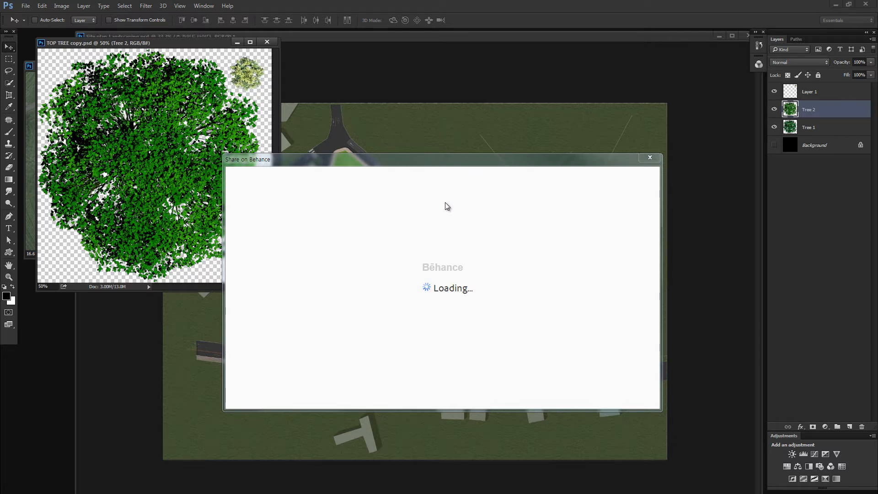
{"action": "left_click_drag", "start_coordinate": [628, 158], "coordinate": [596, 133]}
{"action": "left_click", "coordinate": [620, 132]}
{"action": "left_click_drag", "start_coordinate": [204, 43], "coordinate": [220, 90]}
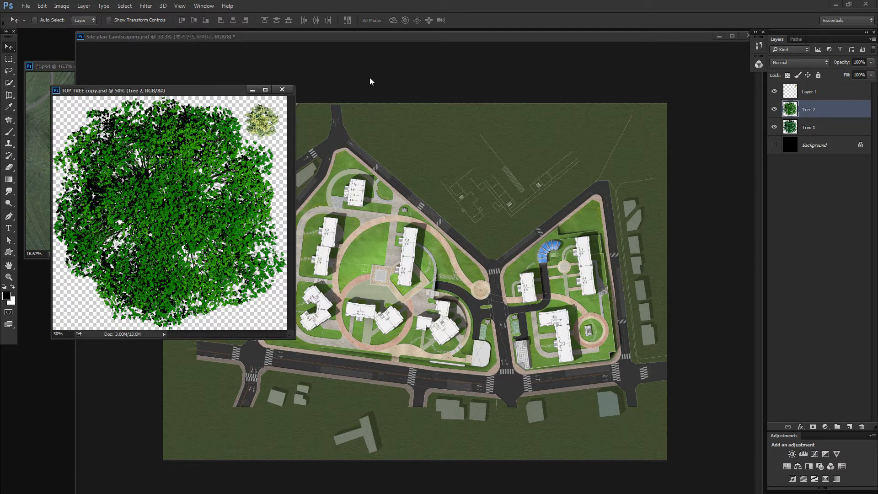
Select the small yellow-green tree on Layer 1 of TOP TREE copy.psd and shift it slightly away from the large tree
{"action": "left_click", "coordinate": [264, 125], "text": "ctrl"}
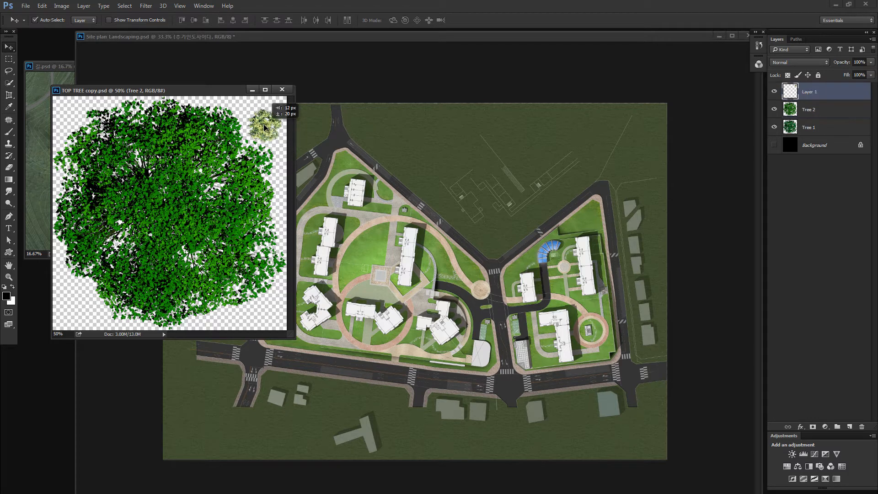
{"action": "left_click", "coordinate": [787, 95], "text": "ctrl"}
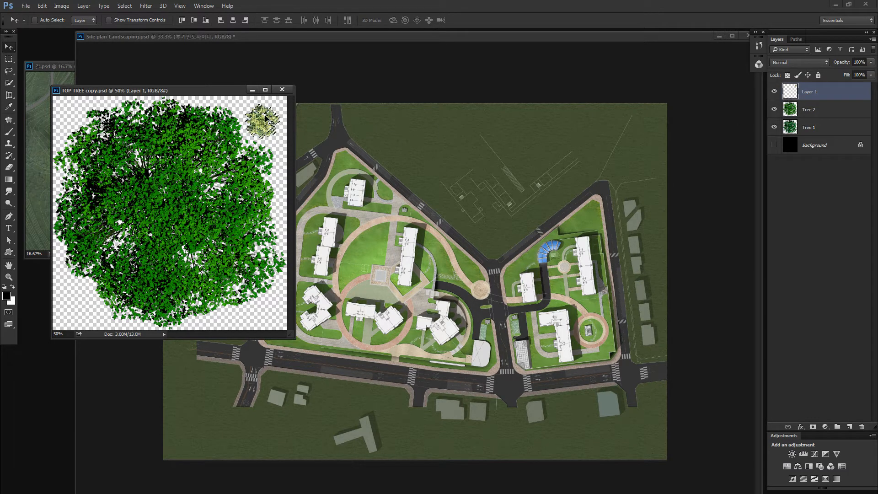
{"action": "key", "text": "z"}
{"action": "left_click_drag", "start_coordinate": [266, 118], "coordinate": [305, 118]}
{"action": "left_click_drag", "start_coordinate": [252, 150], "coordinate": [208, 207]}
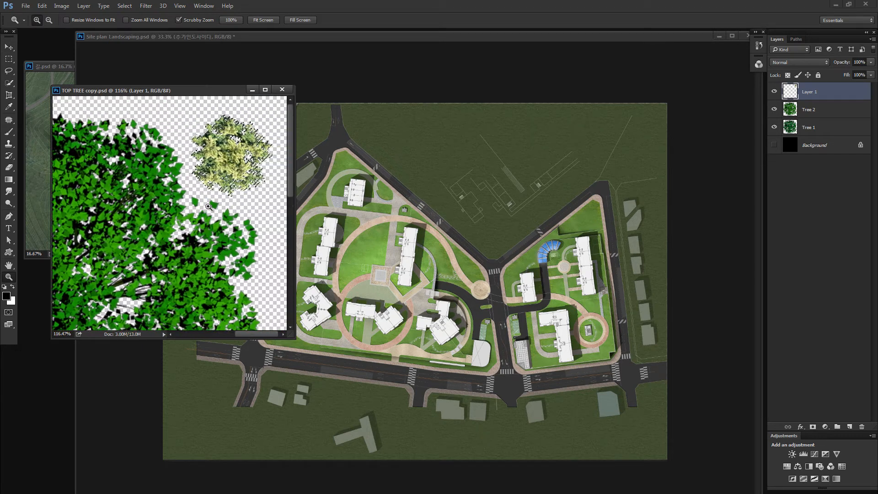
{"action": "key", "text": "v"}
{"action": "mouse_move", "coordinate": [236, 157]}
{"action": "left_mouse_down"}
{"action": "mouse_move", "coordinate": [242, 157]}
{"action": "mouse_move", "coordinate": [232, 166]}
{"action": "left_mouse_up"}
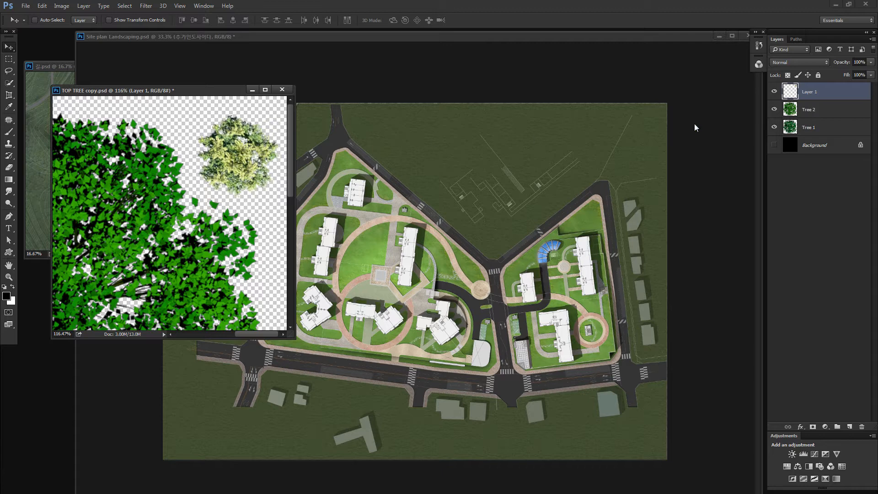
Try duplicating the Layer 1 tree on top of itself, and undo the duplicates
{"action": "left_click", "coordinate": [792, 93], "text": "ctrl"}
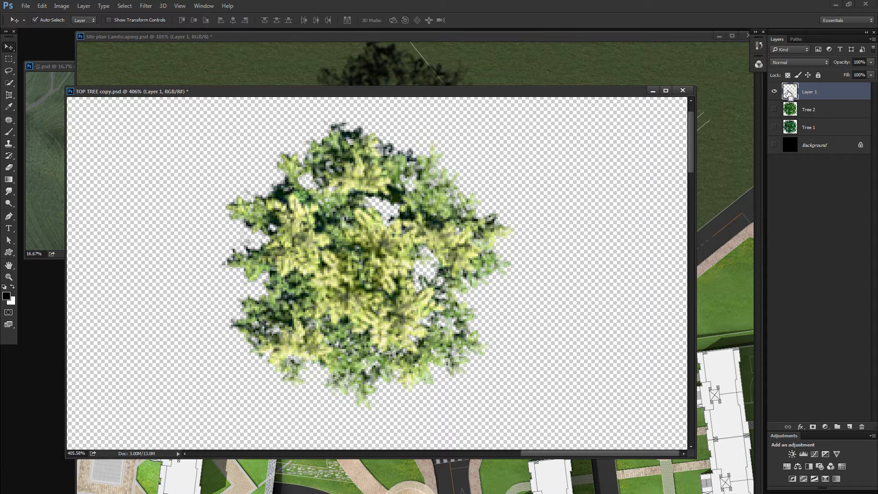
{"action": "key", "text": "ctrl+j"}
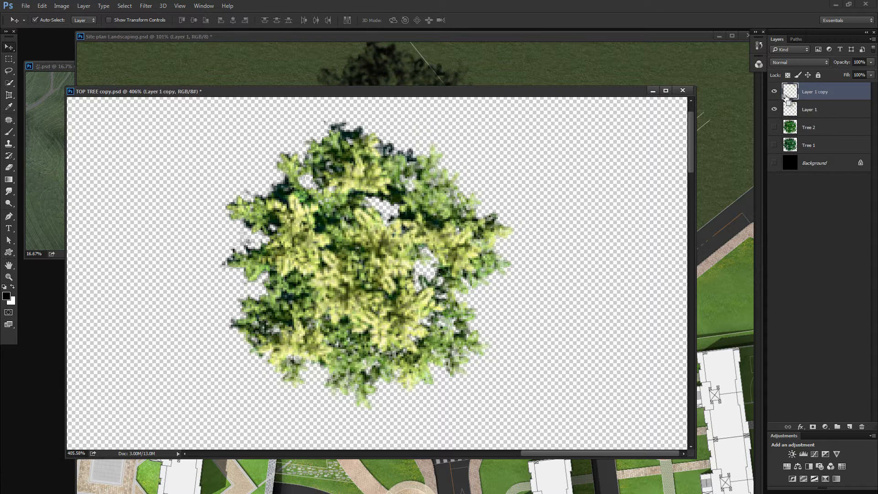
{"action": "key", "text": "ctrl+z"}
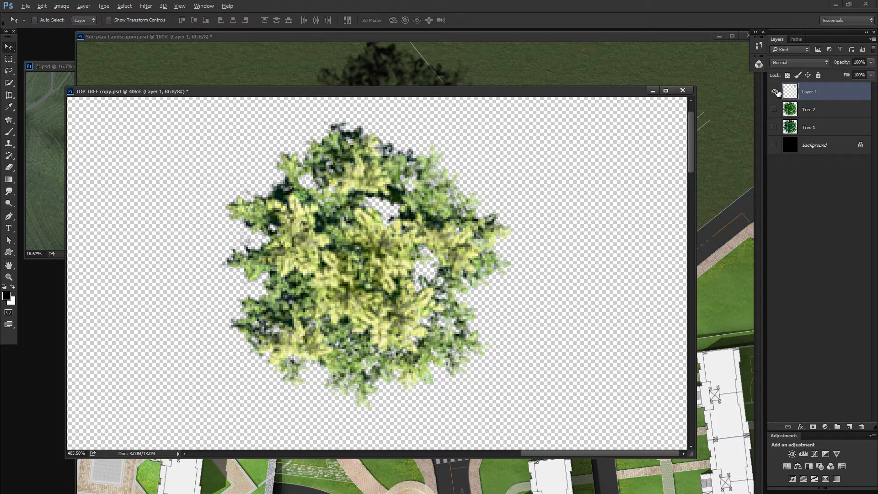
{"action": "key", "text": "ctrl+j"}
{"action": "left_click", "coordinate": [789, 108], "text": "shift"}
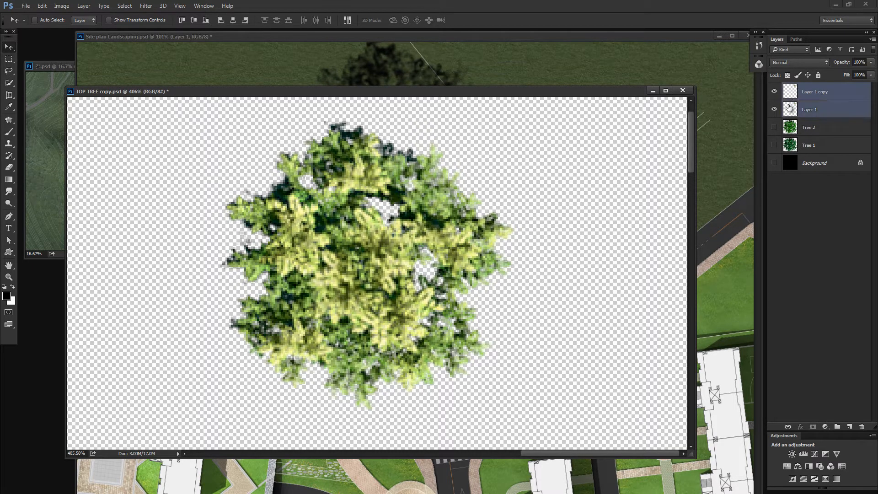
{"action": "key", "text": "ctrl+z"}
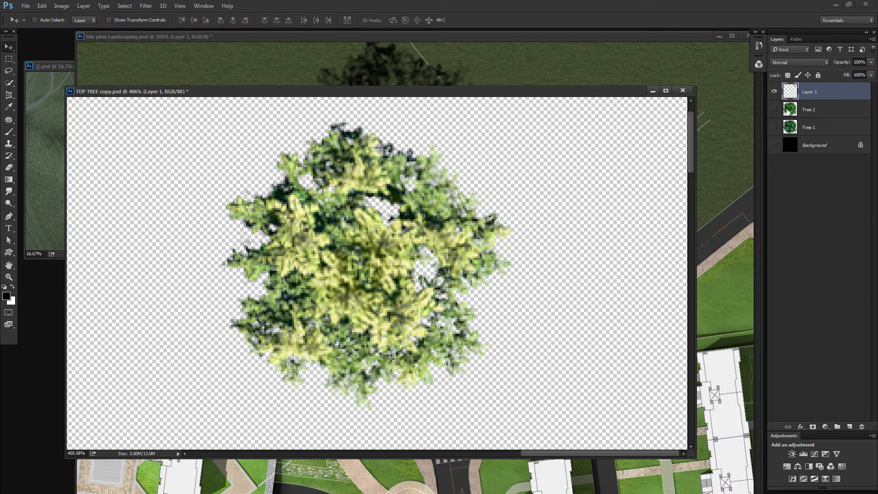
Load the Layer 1 tree's outline as a selection, hide that layer, and fill the outline twice with black on a new layer
{"action": "left_click", "coordinate": [790, 91], "text": "ctrl"}
{"action": "left_click", "coordinate": [774, 91]}
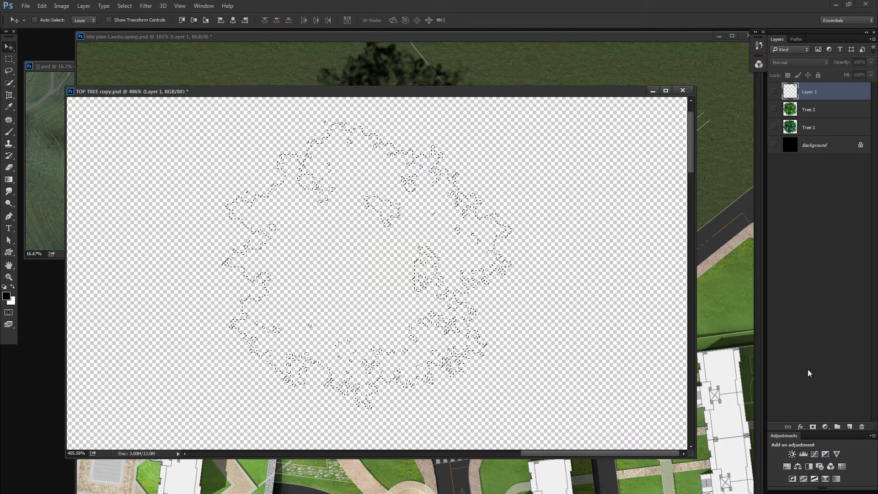
{"action": "left_click", "coordinate": [850, 425]}
{"action": "key", "text": "alt+BackSpace"}
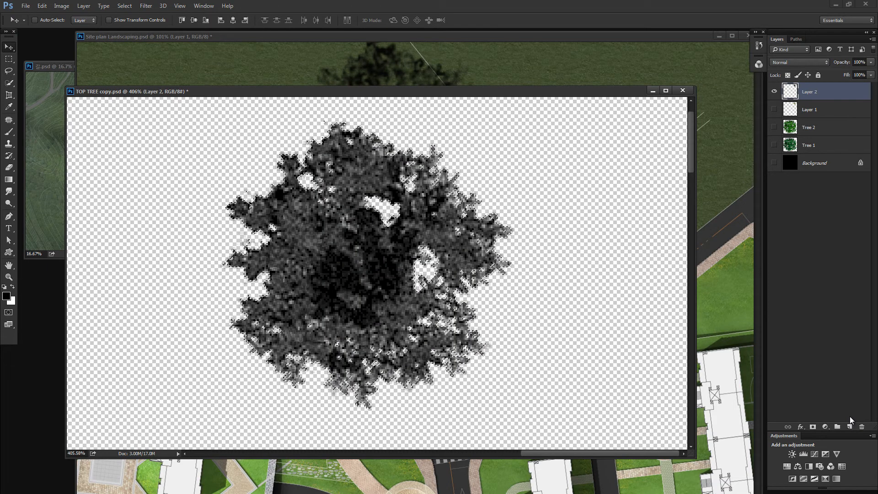
{"action": "key", "text": "alt+BackSpace"}
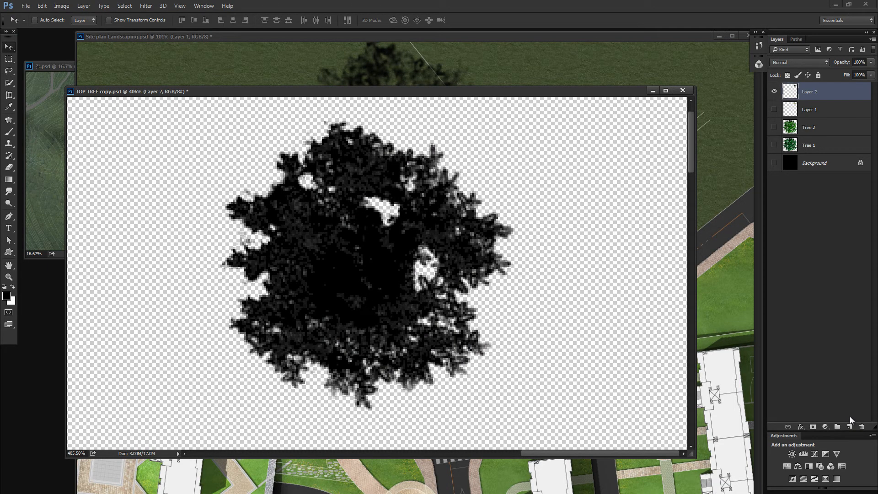
Set the Lasso tool's feather to 1 px and discard the trial selection inside the black tree silhouette
{"action": "key", "text": "ctrl+minus"}
{"action": "key", "text": "ctrl+minus"}
{"action": "key", "text": "ctrl+minus"}
{"action": "key", "text": "ctrl+minus"}
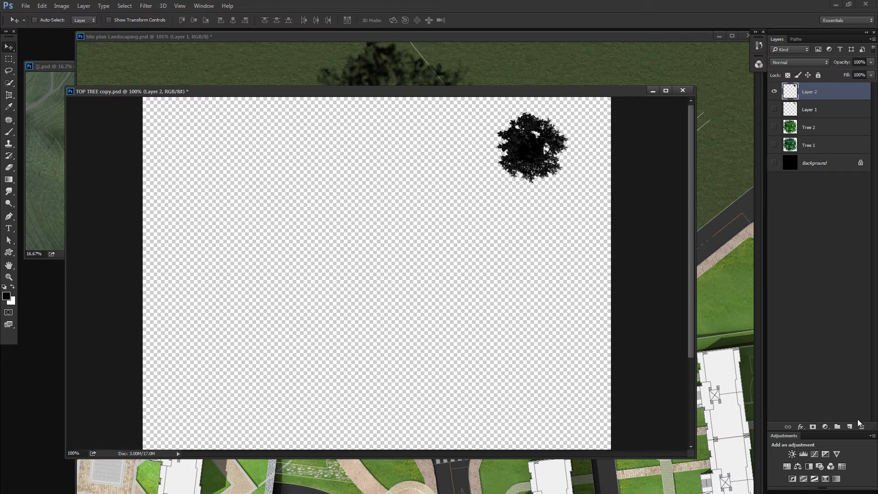
{"action": "mouse_move", "coordinate": [506, 190]}
{"action": "left_mouse_down"}
{"action": "mouse_move", "coordinate": [477, 196]}
{"action": "mouse_move", "coordinate": [455, 226]}
{"action": "mouse_move", "coordinate": [496, 215]}
{"action": "mouse_move", "coordinate": [490, 245]}
{"action": "left_mouse_up"}
{"action": "key", "text": "z"}
{"action": "key", "text": "l"}
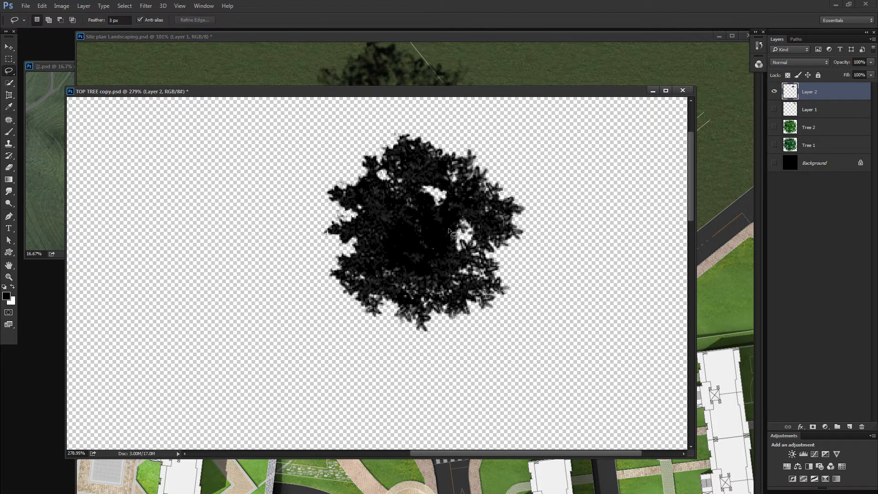
{"action": "mouse_move", "coordinate": [411, 237]}
{"action": "left_mouse_down"}
{"action": "mouse_move", "coordinate": [399, 256]}
{"action": "mouse_move", "coordinate": [397, 242]}
{"action": "left_mouse_up"}
{"action": "key", "text": "Return"}
{"action": "type", "text": ".1"}
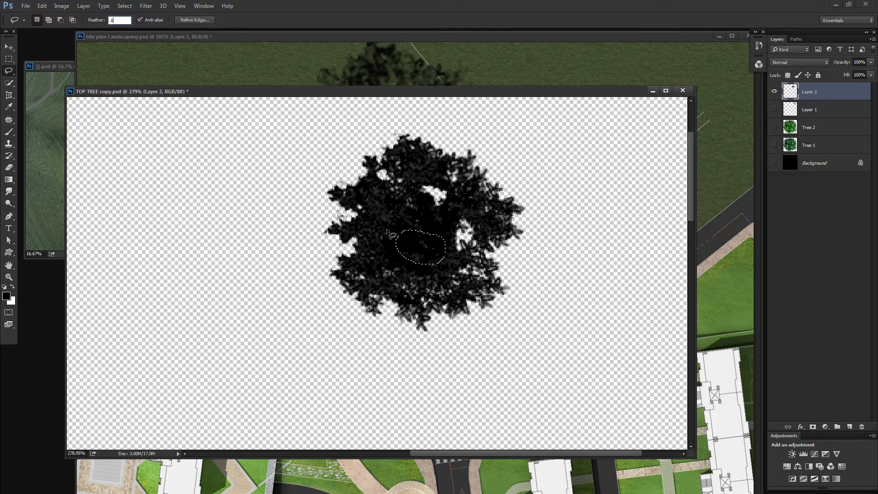
{"action": "key", "text": "Return"}
{"action": "key", "text": "ctrl+d"}
{"action": "type", "text": "1"}
{"action": "key", "text": "Return"}
Fill the gaps in the middle and upper parts of the black silhouette with lassoed copies of its dense foliage
{"action": "mouse_move", "coordinate": [391, 239]}
{"action": "left_mouse_down"}
{"action": "mouse_move", "coordinate": [443, 263]}
{"action": "mouse_move", "coordinate": [426, 263]}
{"action": "mouse_move", "coordinate": [465, 240]}
{"action": "left_mouse_up"}
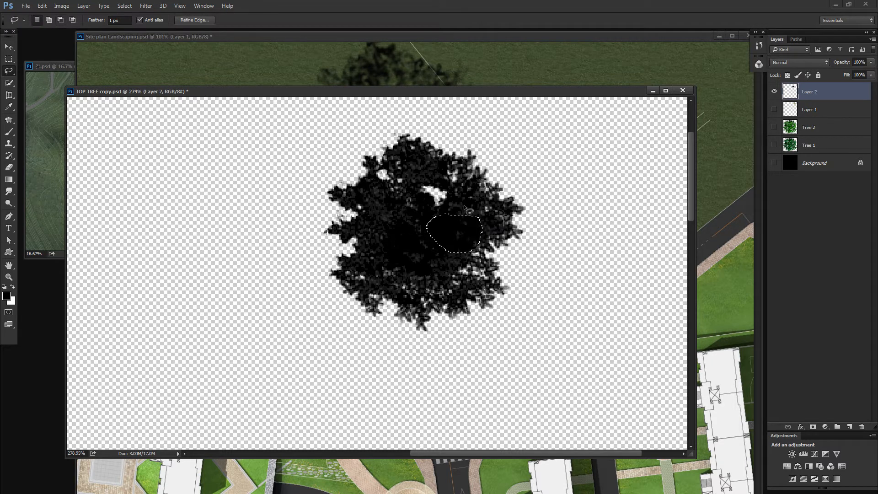
{"action": "key", "text": "ctrl+d"}
{"action": "mouse_move", "coordinate": [424, 217]}
{"action": "left_mouse_down"}
{"action": "mouse_move", "coordinate": [410, 242]}
{"action": "mouse_move", "coordinate": [438, 214]}
{"action": "mouse_move", "coordinate": [399, 228]}
{"action": "mouse_move", "coordinate": [425, 238]}
{"action": "mouse_move", "coordinate": [399, 222]}
{"action": "mouse_move", "coordinate": [443, 211]}
{"action": "left_mouse_up"}
{"action": "left_click_drag", "start_coordinate": [435, 233], "coordinate": [442, 204]}
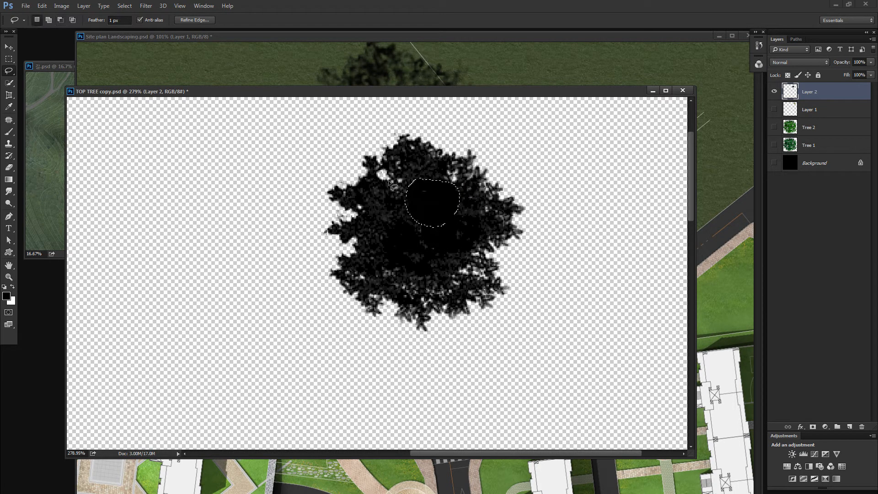
{"action": "mouse_move", "coordinate": [388, 181]}
{"action": "left_mouse_down"}
{"action": "mouse_move", "coordinate": [380, 188]}
{"action": "mouse_move", "coordinate": [417, 193]}
{"action": "mouse_move", "coordinate": [418, 184]}
{"action": "mouse_move", "coordinate": [389, 173]}
{"action": "mouse_move", "coordinate": [400, 202]}
{"action": "mouse_move", "coordinate": [408, 173]}
{"action": "mouse_move", "coordinate": [454, 196]}
{"action": "mouse_move", "coordinate": [451, 168]}
{"action": "left_mouse_up"}
{"action": "left_click", "coordinate": [418, 198]}
{"action": "mouse_move", "coordinate": [458, 183]}
{"action": "left_mouse_down"}
{"action": "mouse_move", "coordinate": [448, 201]}
{"action": "mouse_move", "coordinate": [459, 186]}
{"action": "left_mouse_up"}
{"action": "mouse_move", "coordinate": [357, 243]}
{"action": "left_mouse_down"}
{"action": "mouse_move", "coordinate": [362, 229]}
{"action": "mouse_move", "coordinate": [390, 255]}
{"action": "mouse_move", "coordinate": [358, 245]}
{"action": "left_mouse_up"}
{"action": "left_click_drag", "start_coordinate": [367, 157], "coordinate": [364, 255]}
{"action": "key", "text": "ctrl+d"}
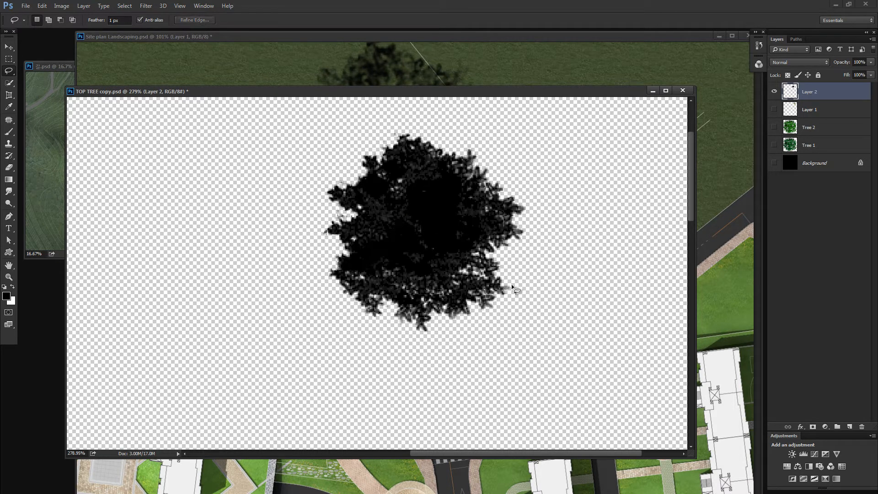
Fill the notch in the silhouette's lower-right edge with a transformed foliage copy, and pull the topmost branch tip slightly inward
{"action": "mouse_move", "coordinate": [541, 287]}
{"action": "left_mouse_down"}
{"action": "mouse_move", "coordinate": [495, 320]}
{"action": "mouse_move", "coordinate": [533, 308]}
{"action": "left_mouse_up"}
{"action": "left_click_drag", "start_coordinate": [492, 284], "coordinate": [505, 227]}
{"action": "key", "text": "ctrl+t"}
{"action": "left_click_drag", "start_coordinate": [537, 331], "coordinate": [572, 322]}
{"action": "key", "text": "Return"}
{"action": "mouse_move", "coordinate": [501, 261]}
{"action": "left_mouse_down"}
{"action": "mouse_move", "coordinate": [439, 274]}
{"action": "mouse_move", "coordinate": [378, 272]}
{"action": "left_mouse_up"}
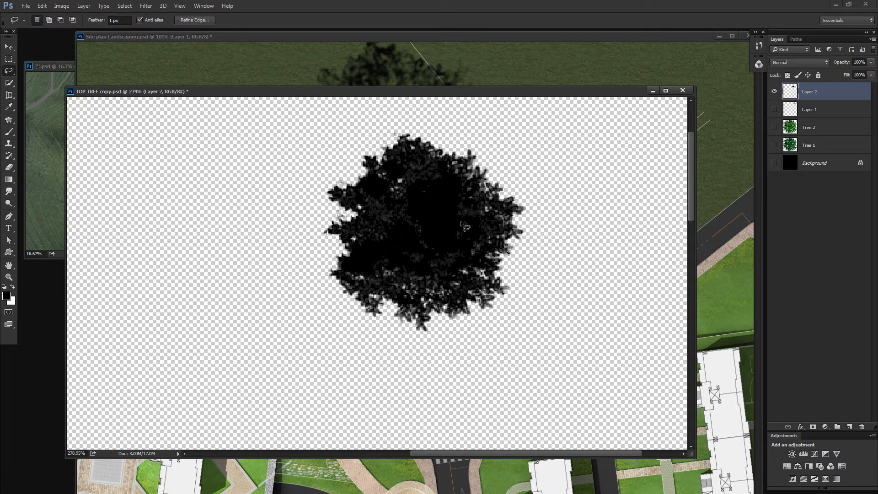
{"action": "mouse_move", "coordinate": [415, 123]}
{"action": "left_mouse_down"}
{"action": "mouse_move", "coordinate": [377, 149]}
{"action": "mouse_move", "coordinate": [453, 133]}
{"action": "mouse_move", "coordinate": [411, 144]}
{"action": "left_mouse_up"}
{"action": "key", "text": "ctrl+d"}
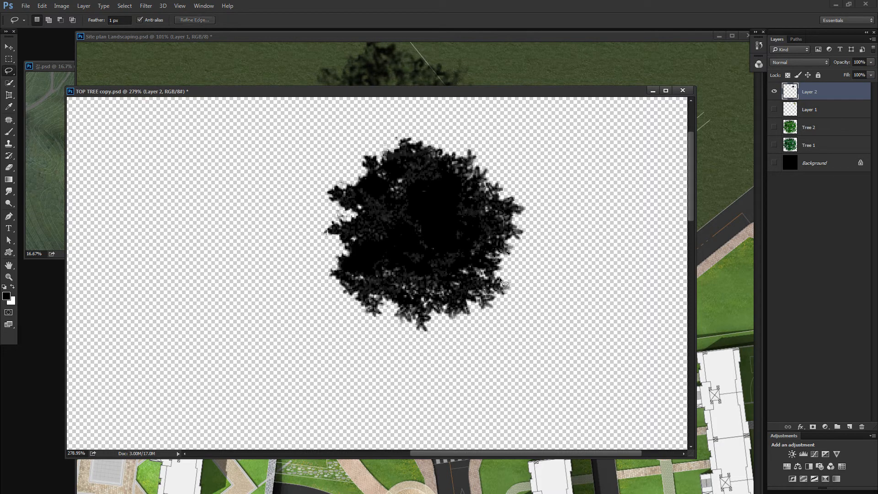
Tuck the protruding lower-right branch tip into the silhouette and darken its left part with a foliage patch
{"action": "left_click_drag", "start_coordinate": [550, 304], "coordinate": [523, 273]}
{"action": "left_click_drag", "start_coordinate": [517, 301], "coordinate": [511, 299]}
{"action": "key", "text": "ctrl+d"}
{"action": "left_click_drag", "start_coordinate": [362, 246], "coordinate": [357, 283]}
{"action": "key", "text": "Return"}
Copy foliage from the silhouette's right edge onto the gap in its left edge, transforming the copy to fit
{"action": "left_click_drag", "start_coordinate": [494, 192], "coordinate": [539, 234]}
{"action": "mouse_move", "coordinate": [540, 233]}
{"action": "left_mouse_down"}
{"action": "mouse_move", "coordinate": [404, 240]}
{"action": "mouse_move", "coordinate": [369, 231]}
{"action": "mouse_move", "coordinate": [358, 258]}
{"action": "mouse_move", "coordinate": [350, 246]}
{"action": "left_mouse_up"}
{"action": "key", "text": "ctrl+t"}
{"action": "right_click", "coordinate": [396, 233]}
{"action": "left_click", "coordinate": [411, 377]}
{"action": "key", "text": "Return"}
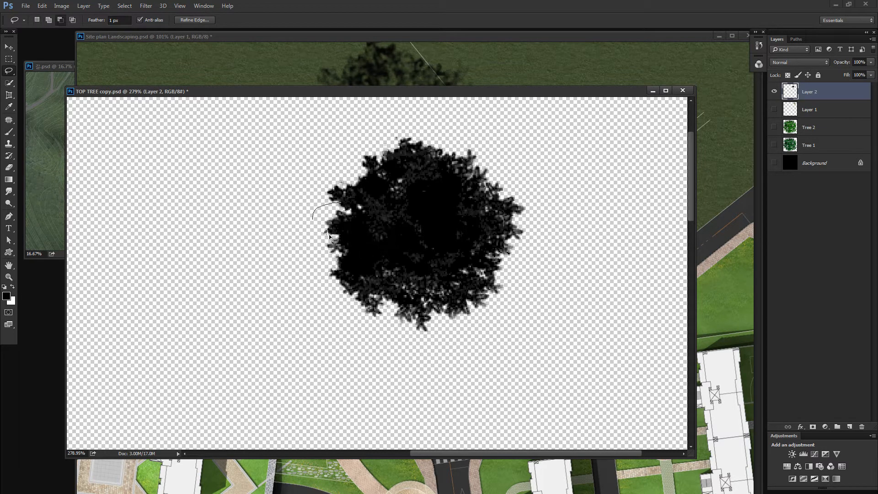
Reshape the silhouette's upper-left edge with a lassoed foliage patch and clear the selection
{"action": "key", "text": "ctrl+z"}
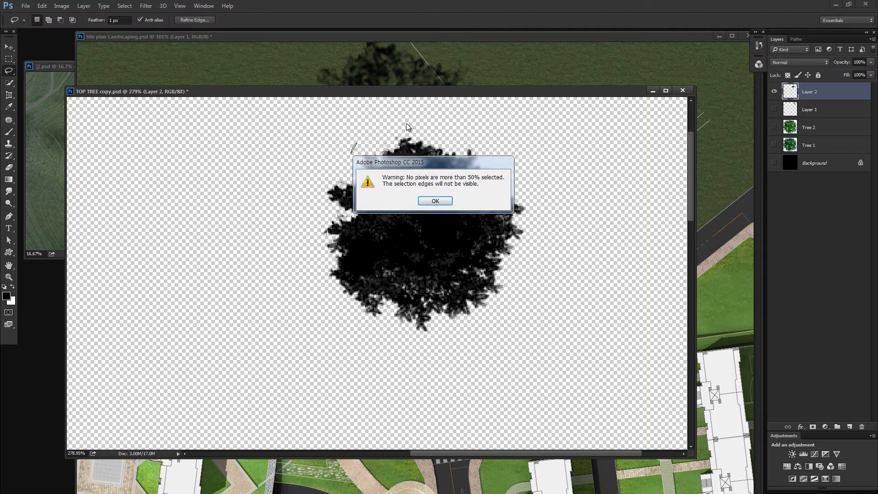
{"action": "key", "text": "Return"}
{"action": "mouse_move", "coordinate": [395, 130]}
{"action": "left_mouse_down"}
{"action": "mouse_move", "coordinate": [444, 132]}
{"action": "mouse_move", "coordinate": [356, 217]}
{"action": "mouse_move", "coordinate": [355, 200]}
{"action": "left_mouse_up"}
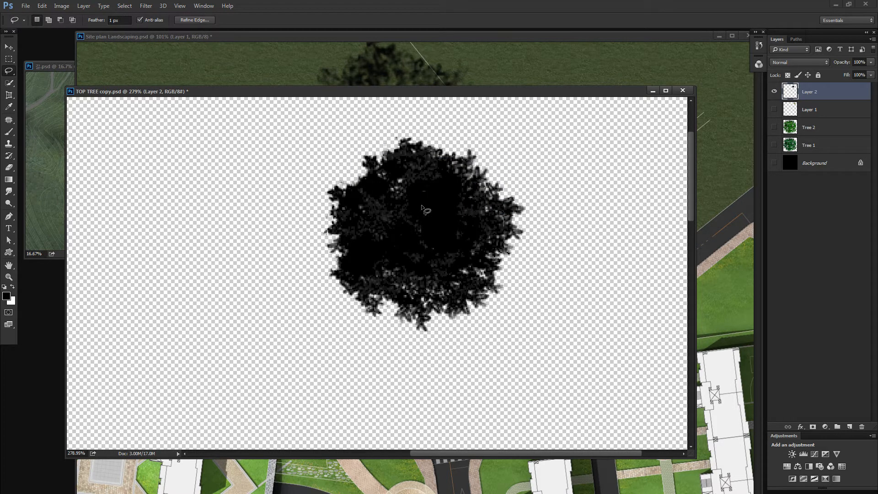
{"action": "key", "text": "ctrl+d"}
{"action": "key", "text": "ctrl+1"}
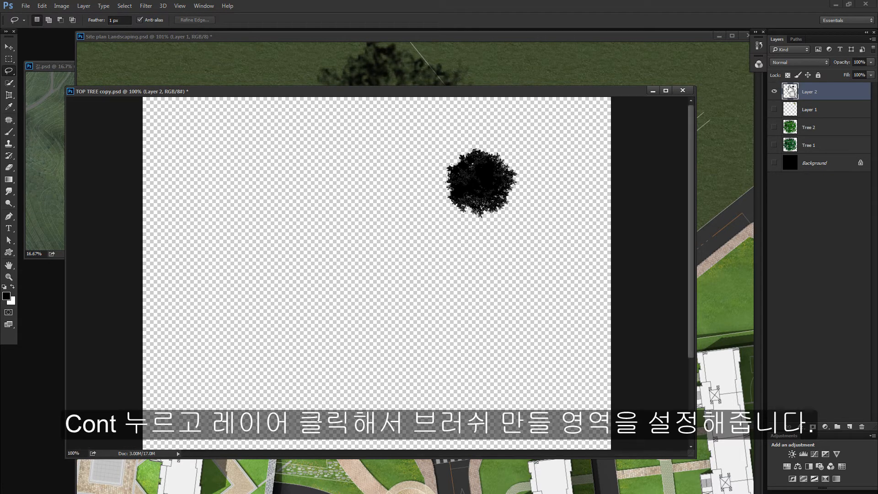
Load the Layer 2 silhouette as a selection and define it as a brush preset with the default name
{"action": "left_click", "coordinate": [790, 92], "text": "ctrl"}
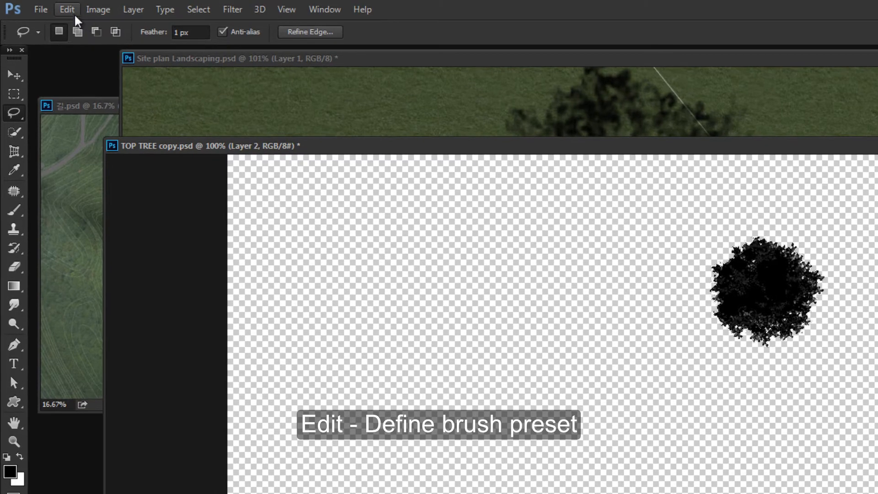
{"action": "left_click", "coordinate": [42, 9]}
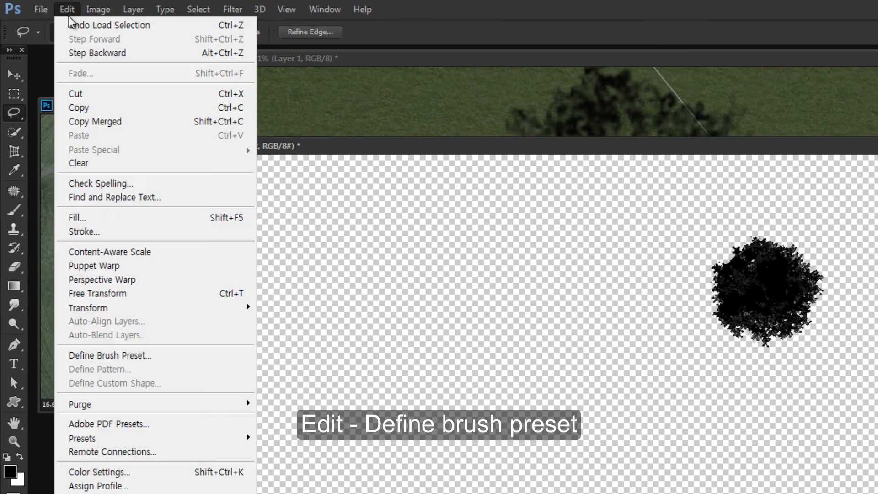
{"action": "left_click", "coordinate": [114, 356]}
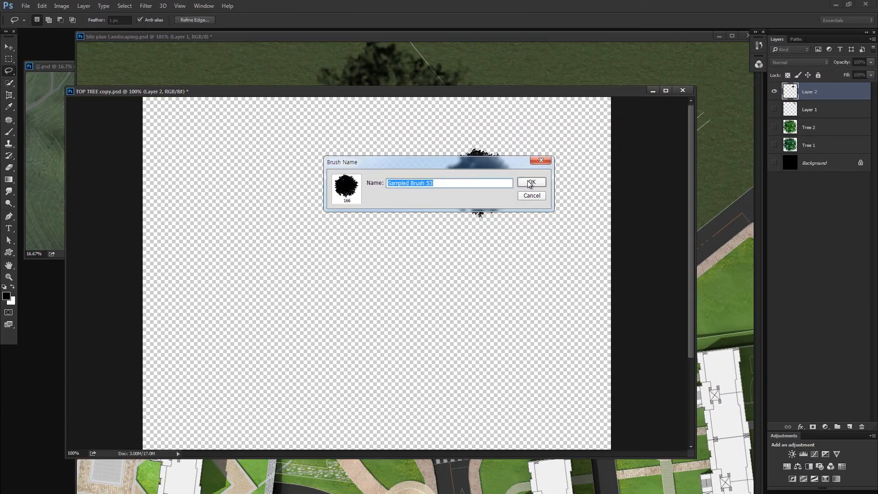
{"action": "left_click", "coordinate": [847, 290]}
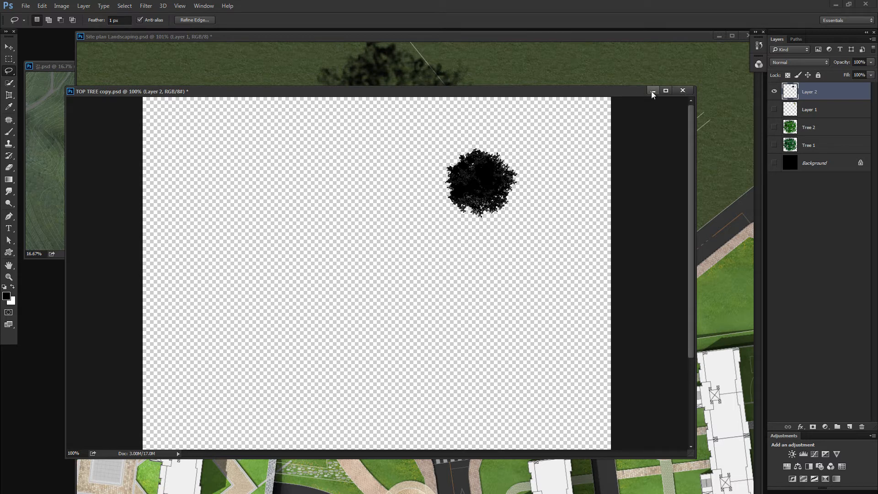
Return to Site plan Landscaping.psd, delete the black tree from Layer 1, and clear the selection
{"action": "left_click", "coordinate": [683, 91]}
{"action": "left_click", "coordinate": [788, 103], "text": "ctrl"}
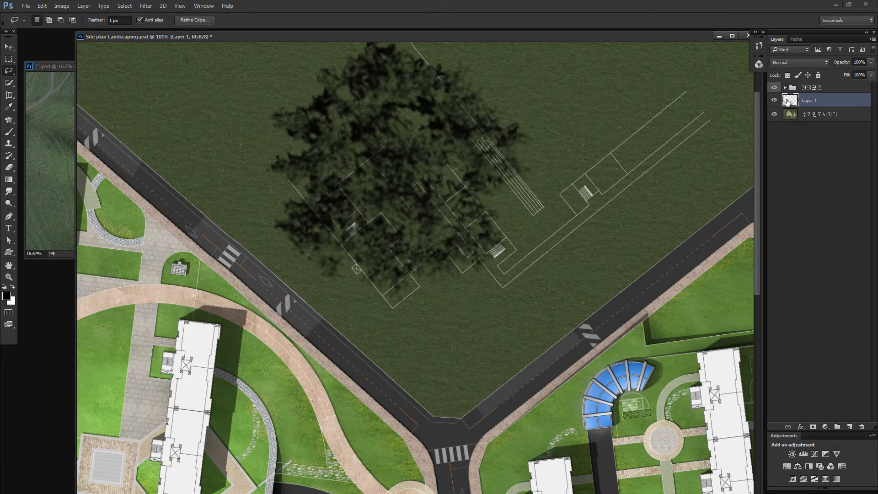
{"action": "key", "text": "Delete"}
{"action": "key", "text": "ctrl+d"}
Stamp one black tree on Layer 1 in the empty dark-green plot with the new 166 px brush, and reduce the brush to 125 px
{"action": "key", "text": "b"}
{"action": "scroll", "coordinate": [468, 188], "scroll_direction": "down", "scroll_amount": 3}
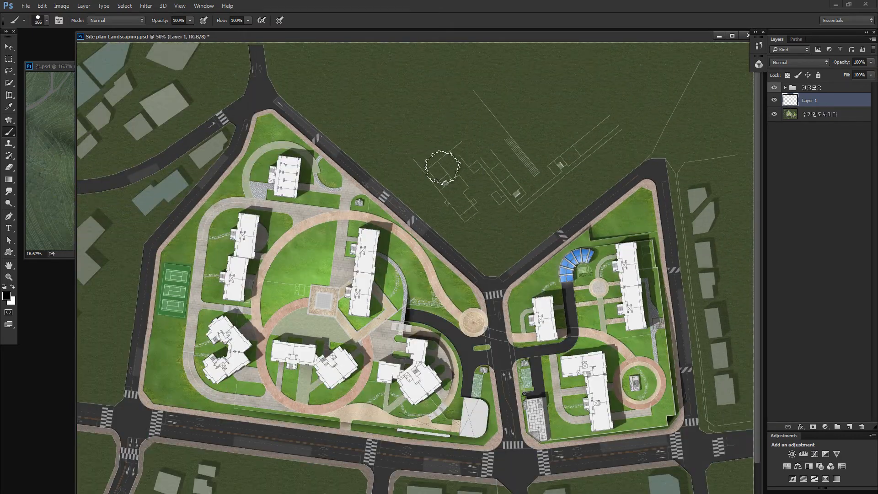
{"action": "left_click", "coordinate": [442, 166]}
{"action": "key", "text": "z"}
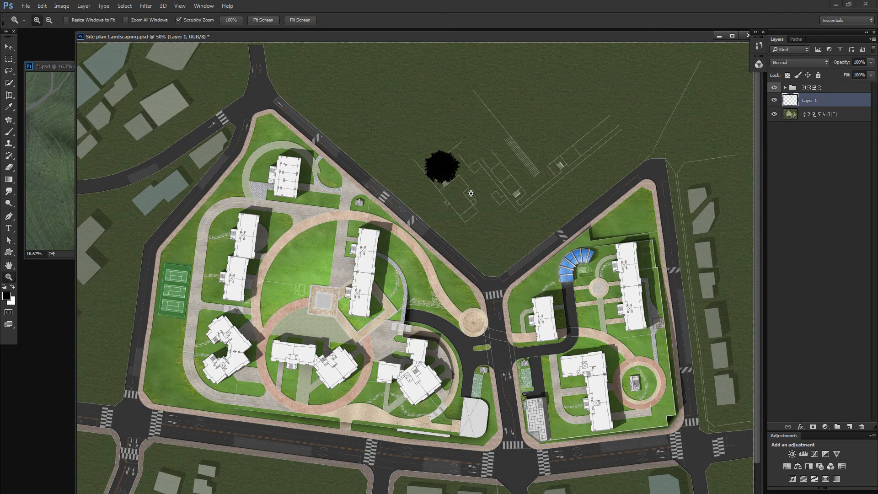
{"action": "left_click_drag", "start_coordinate": [473, 182], "coordinate": [511, 180]}
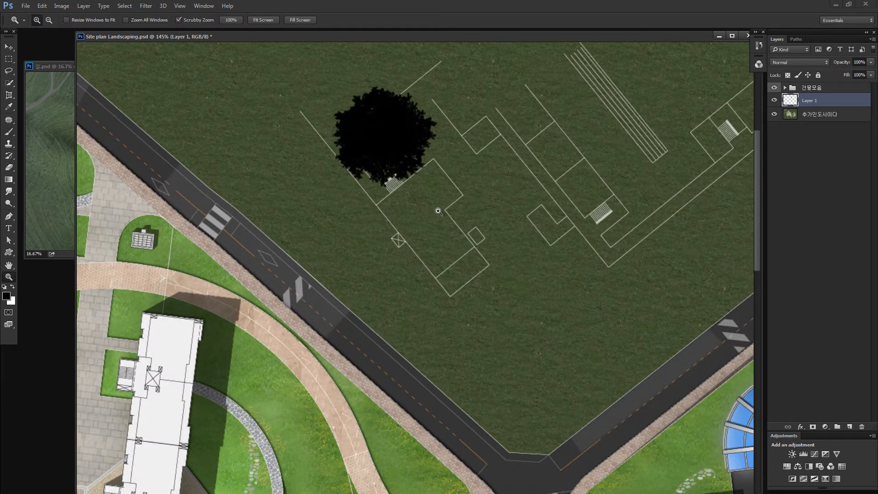
{"action": "key", "text": "b"}
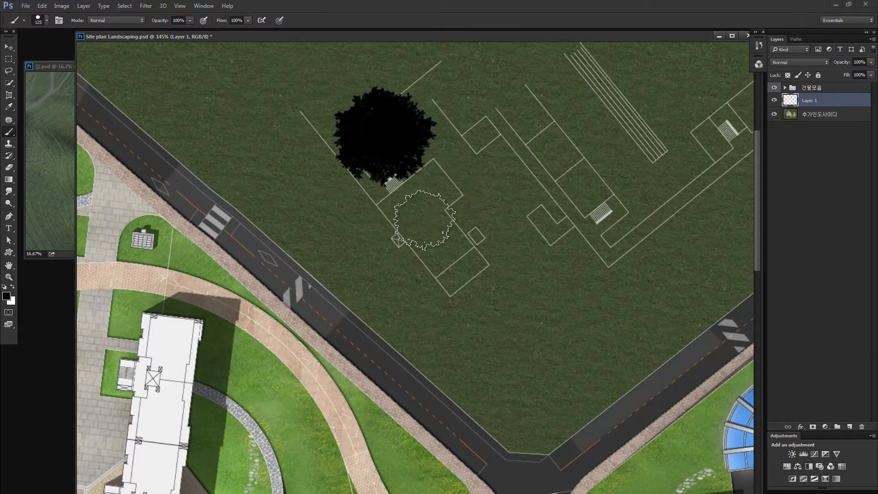
Stamp four progressively smaller black trees below the large one in the dark-green plot, and reduce the brush to 10 px
{"action": "left_click", "coordinate": [428, 229]}
{"action": "key", "text": "bracketleft"}
{"action": "key", "text": "bracketleft"}
{"action": "left_click", "coordinate": [464, 284]}
{"action": "key", "text": "bracketleft"}
{"action": "key", "text": "bracketleft"}
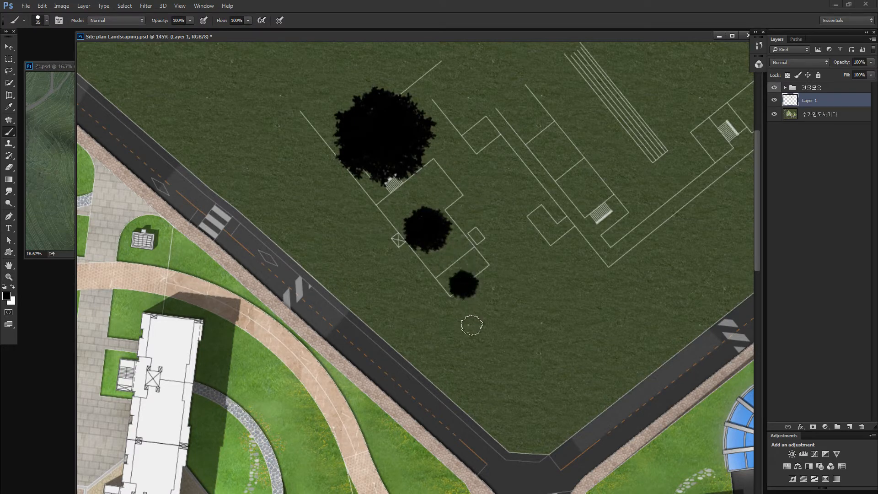
{"action": "left_click", "coordinate": [471, 325]}
{"action": "key", "text": "bracketleft"}
{"action": "left_click", "coordinate": [473, 349]}
{"action": "key", "text": "bracketleft"}
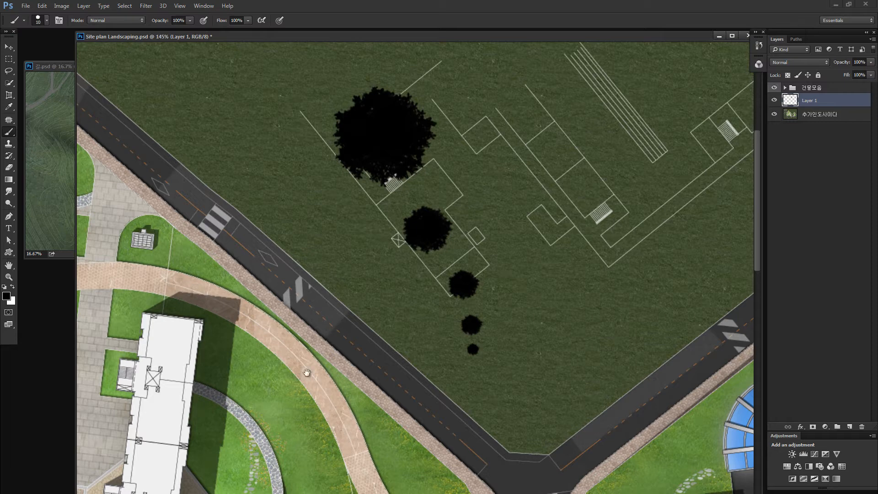
Marquee-select the smallest black tree and place copies of it on the curved brick path for a scale comparison
{"action": "left_click_drag", "start_coordinate": [307, 373], "coordinate": [408, 292]}
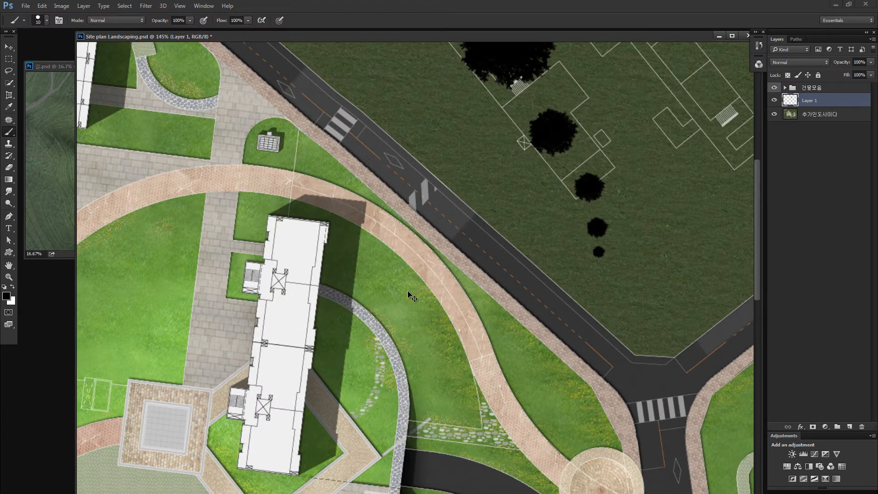
{"action": "key", "text": "ctrl+minus"}
{"action": "key", "text": "ctrl+minus"}
{"action": "key", "text": "ctrl+minus"}
{"action": "key", "text": "ctrl+minus"}
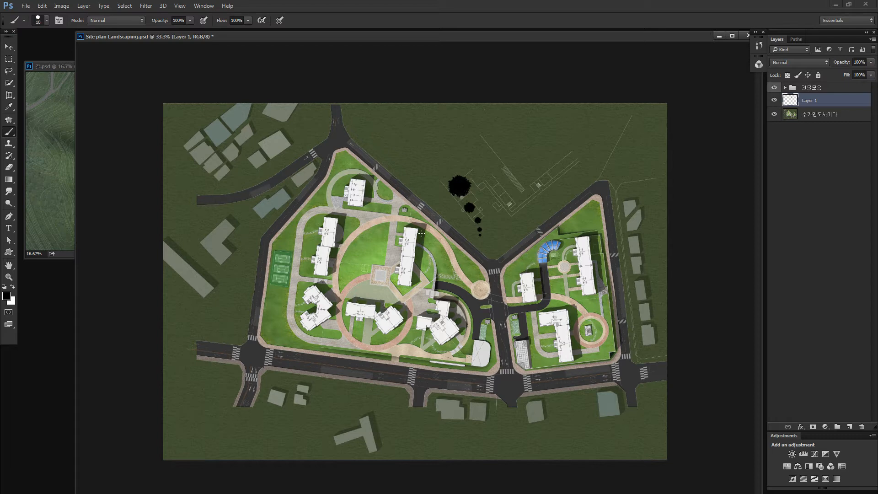
{"action": "key", "text": "z"}
{"action": "left_click_drag", "start_coordinate": [490, 223], "coordinate": [463, 282]}
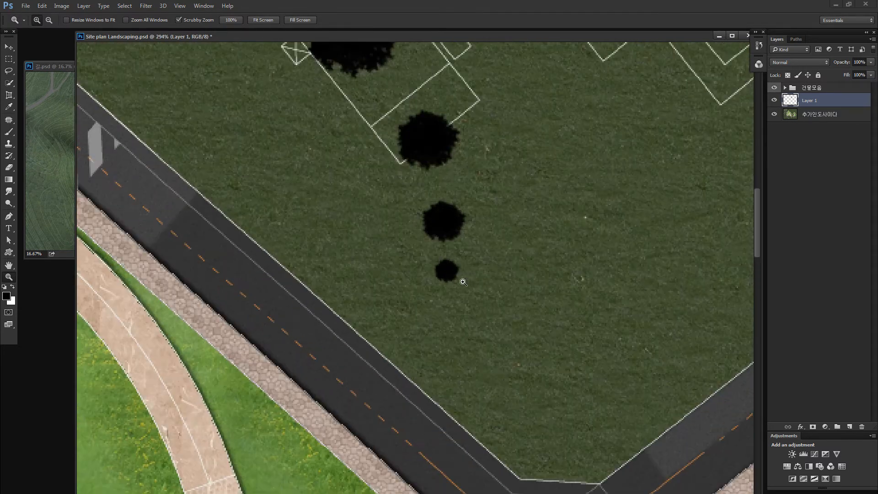
{"action": "key", "text": "m"}
{"action": "mouse_move", "coordinate": [419, 251]}
{"action": "left_mouse_down"}
{"action": "mouse_move", "coordinate": [459, 289]}
{"action": "mouse_move", "coordinate": [531, 325]}
{"action": "left_mouse_up"}
{"action": "mouse_move", "coordinate": [467, 283]}
{"action": "left_mouse_down"}
{"action": "mouse_move", "coordinate": [187, 399]}
{"action": "mouse_move", "coordinate": [208, 412]}
{"action": "left_mouse_up"}
{"action": "left_click_drag", "start_coordinate": [200, 416], "coordinate": [257, 456]}
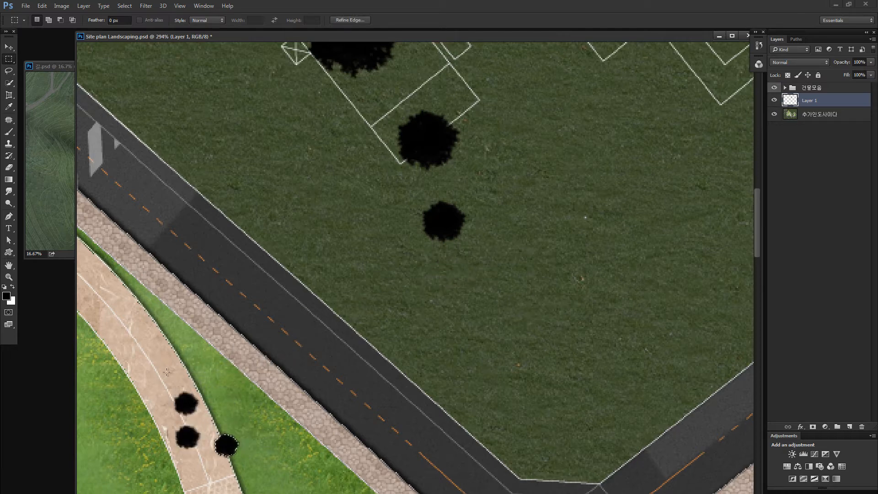
Delete all the test trees from Layer 1, clear the selection, and return to the Brush tool
{"action": "left_click", "coordinate": [361, 225]}
{"action": "key", "text": "ctrl+a"}
{"action": "key", "text": "Delete"}
{"action": "key", "text": "ctrl+d"}
{"action": "key", "text": "b"}
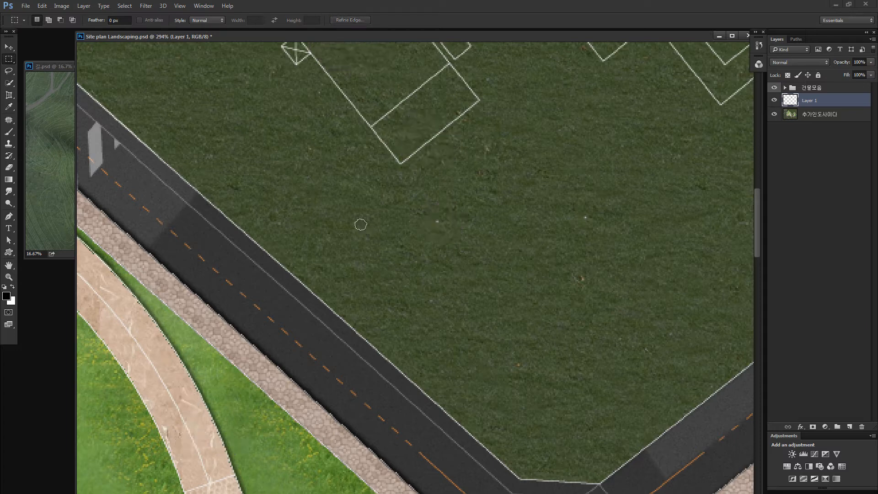
Try single 30 px tree stamps on the lawns on both sides of the long building, undoing each one
{"action": "scroll", "coordinate": [361, 225], "scroll_direction": "up", "scroll_amount": 2}
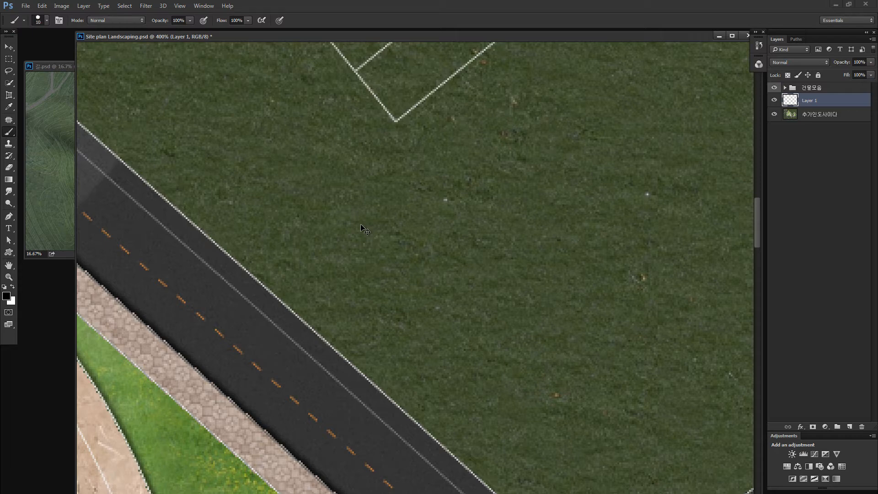
{"action": "scroll", "coordinate": [361, 224], "scroll_direction": "up", "scroll_amount": 1}
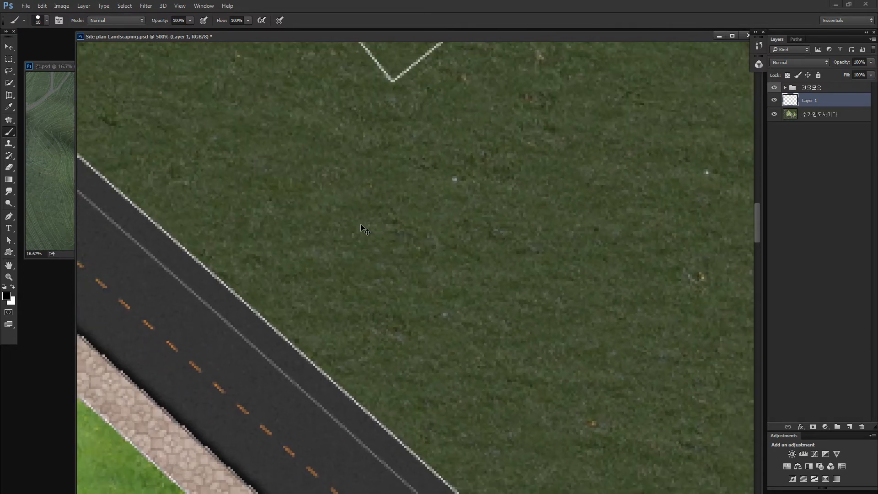
{"action": "scroll", "coordinate": [361, 224], "scroll_direction": "down", "scroll_amount": 4}
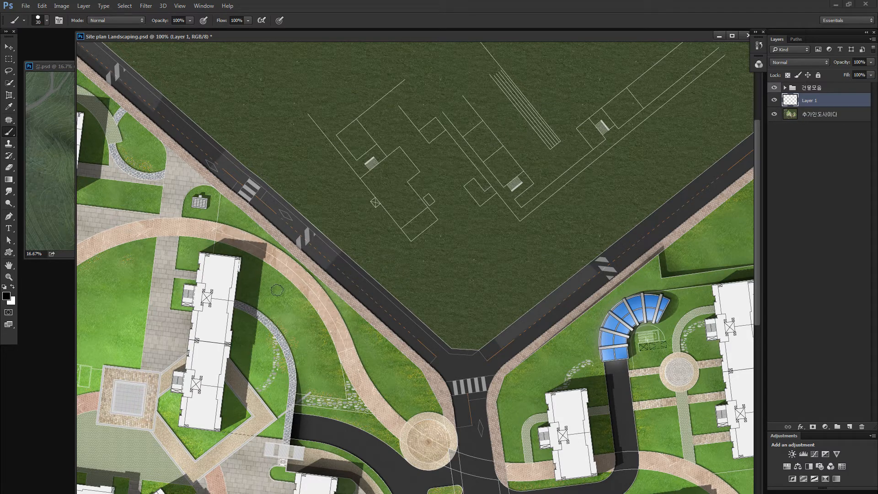
{"action": "left_click", "coordinate": [277, 290]}
{"action": "key", "text": "z"}
{"action": "left_click_drag", "start_coordinate": [268, 291], "coordinate": [426, 305]}
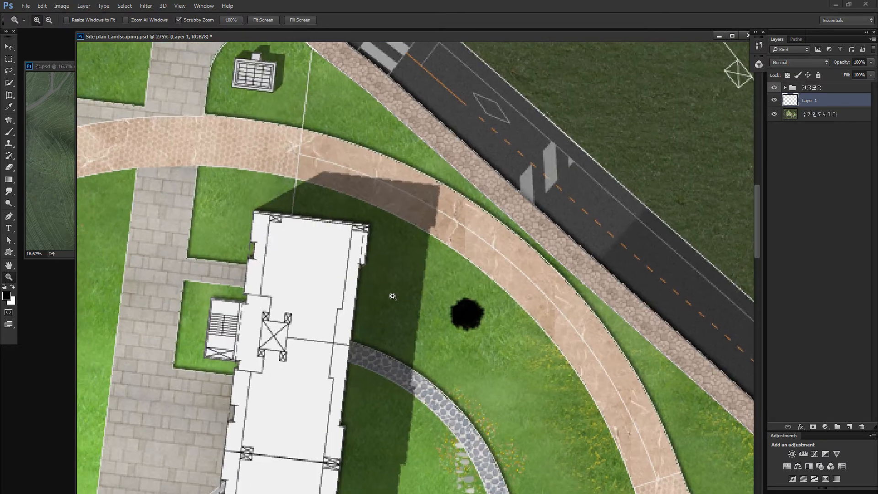
{"action": "key", "text": "ctrl+z"}
{"action": "left_click", "coordinate": [392, 300], "text": "alt"}
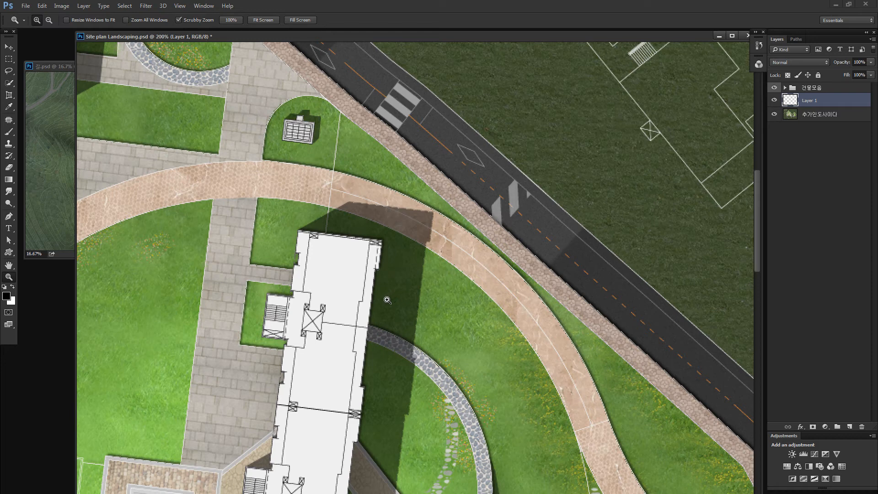
{"action": "key", "text": "b"}
{"action": "left_click", "coordinate": [460, 299]}
{"action": "key", "text": "ctrl+z"}
{"action": "left_click", "coordinate": [168, 267]}
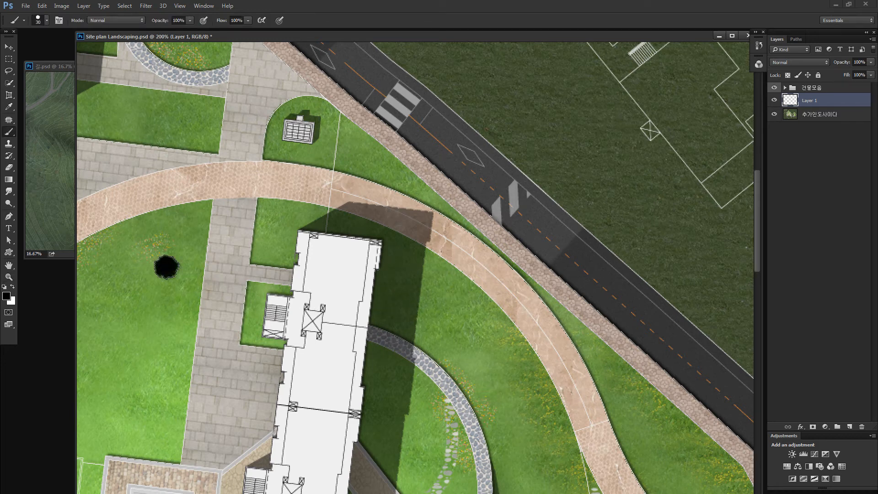
{"action": "key", "text": "ctrl+z"}
Try a 45 px tree on the circular central lawn, undo it, and stamp a 35 px tree near the lawn's curved edge
{"action": "key", "text": "bracketright"}
{"action": "key", "text": "bracketright"}
{"action": "key", "text": "bracketright"}
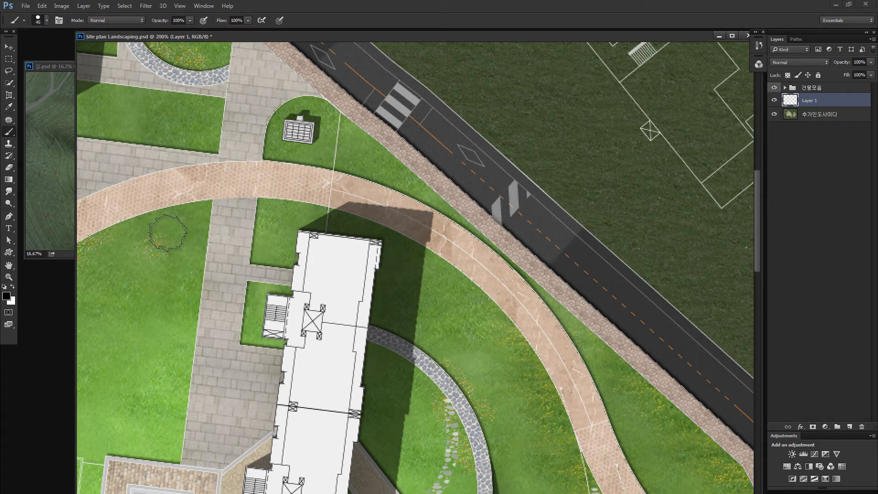
{"action": "left_click", "coordinate": [169, 236]}
{"action": "left_click_drag", "start_coordinate": [196, 297], "coordinate": [353, 294]}
{"action": "key", "text": "ctrl+z"}
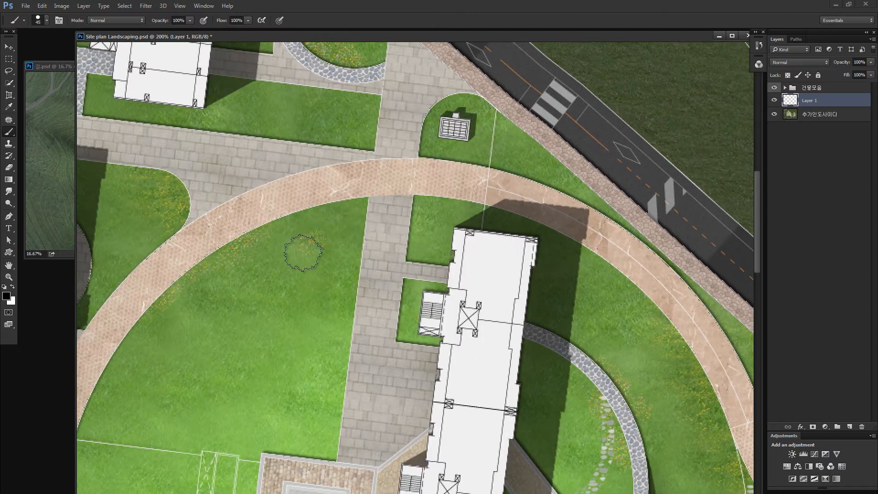
{"action": "key", "text": "bracketleft"}
{"action": "left_click", "coordinate": [305, 242]}
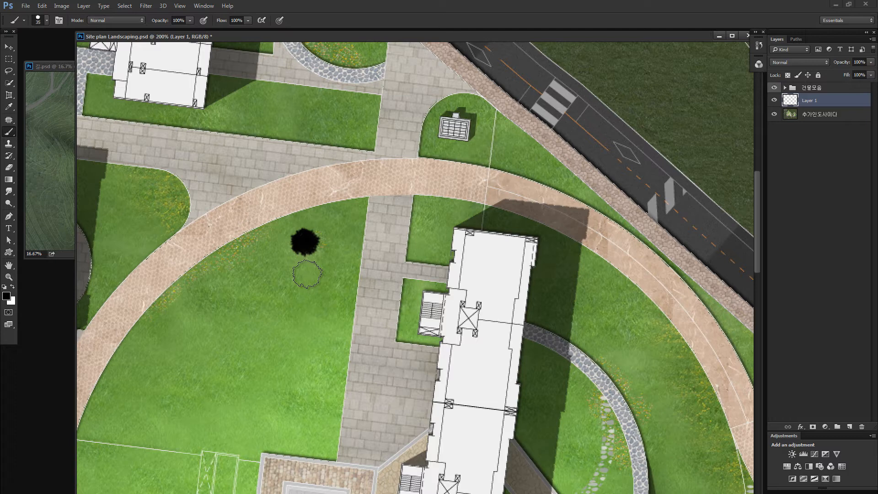
Try three continuous strokes with the 35 px tree brush across the central lawn, undoing each one
{"action": "key", "text": "ctrl+minus"}
{"action": "key", "text": "ctrl+minus"}
{"action": "key", "text": "ctrl+minus"}
{"action": "key", "text": "ctrl+minus"}
{"action": "key", "text": "ctrl+space"}
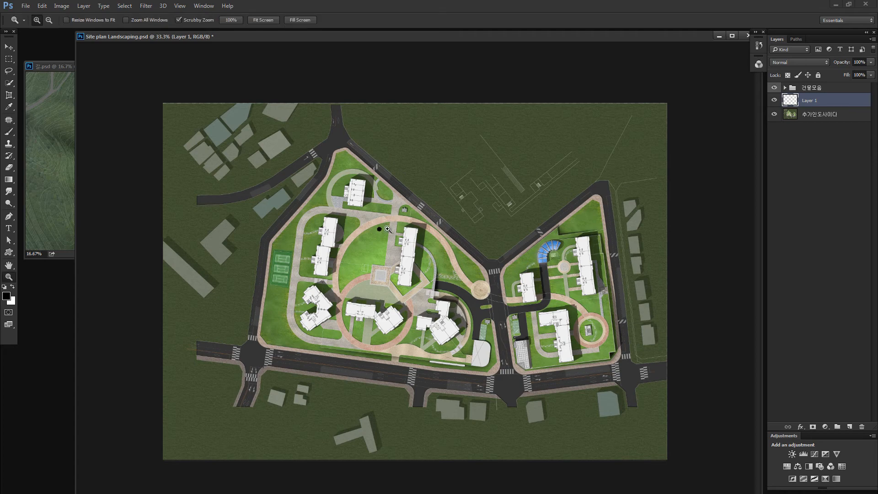
{"action": "left_click_drag", "start_coordinate": [346, 203], "coordinate": [375, 238]}
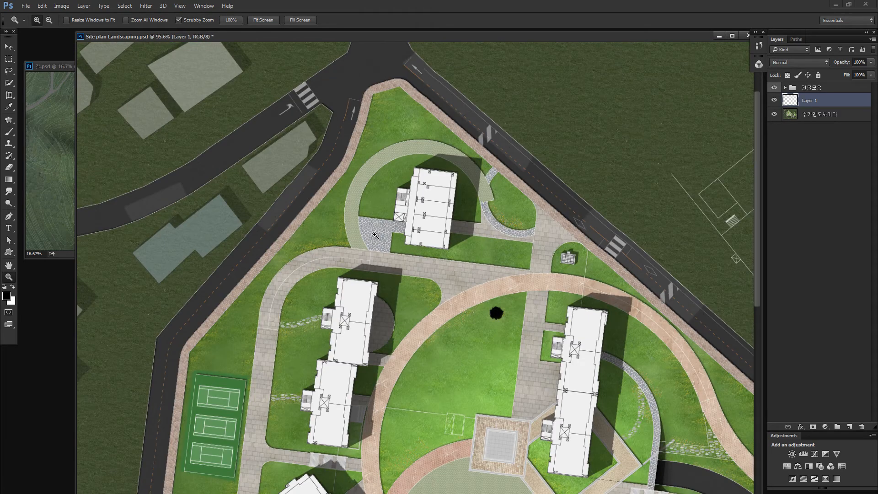
{"action": "key", "text": "b"}
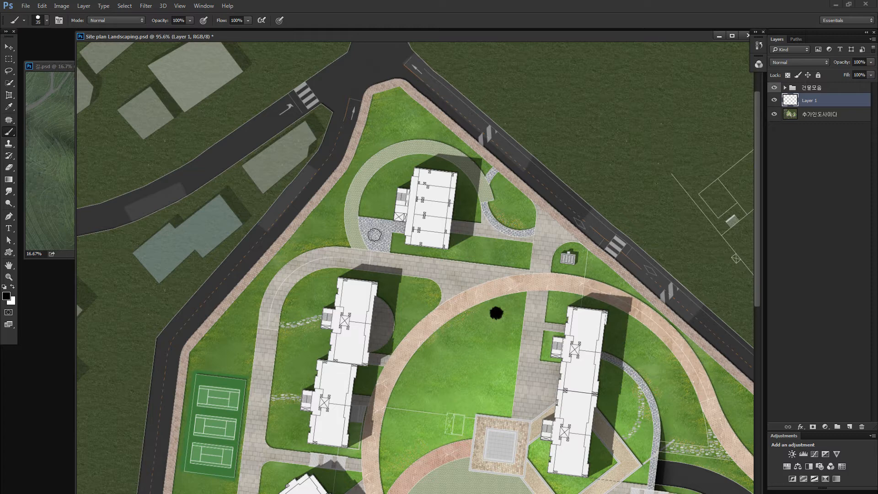
{"action": "mouse_move", "coordinate": [436, 328]}
{"action": "left_mouse_down"}
{"action": "mouse_move", "coordinate": [485, 364]}
{"action": "mouse_move", "coordinate": [485, 323]}
{"action": "mouse_move", "coordinate": [451, 384]}
{"action": "mouse_move", "coordinate": [428, 367]}
{"action": "mouse_move", "coordinate": [434, 386]}
{"action": "left_mouse_up"}
{"action": "key", "text": "ctrl+z"}
{"action": "mouse_move", "coordinate": [471, 349]}
{"action": "left_mouse_down"}
{"action": "mouse_move", "coordinate": [488, 365]}
{"action": "mouse_move", "coordinate": [490, 338]}
{"action": "left_mouse_up"}
{"action": "key", "text": "ctrl+z"}
{"action": "mouse_move", "coordinate": [438, 351]}
{"action": "left_mouse_down"}
{"action": "mouse_move", "coordinate": [467, 380]}
{"action": "mouse_move", "coordinate": [475, 355]}
{"action": "left_mouse_up"}
{"action": "key", "text": "ctrl+z"}
Stamp a winding line of individual trees down the central lawn with the brush at 35, 50 and 40 px
{"action": "left_click", "coordinate": [481, 332]}
{"action": "left_click", "coordinate": [496, 347]}
{"action": "left_click", "coordinate": [495, 366]}
{"action": "key", "text": "bracketright"}
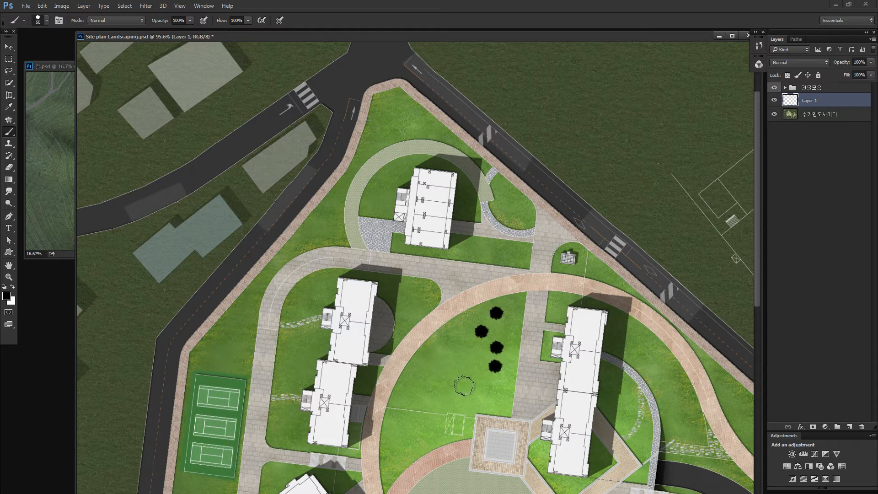
{"action": "left_click", "coordinate": [465, 384]}
{"action": "key", "text": "bracketleft"}
{"action": "left_click", "coordinate": [435, 407]}
{"action": "left_click", "coordinate": [422, 431]}
{"action": "left_click", "coordinate": [402, 445]}
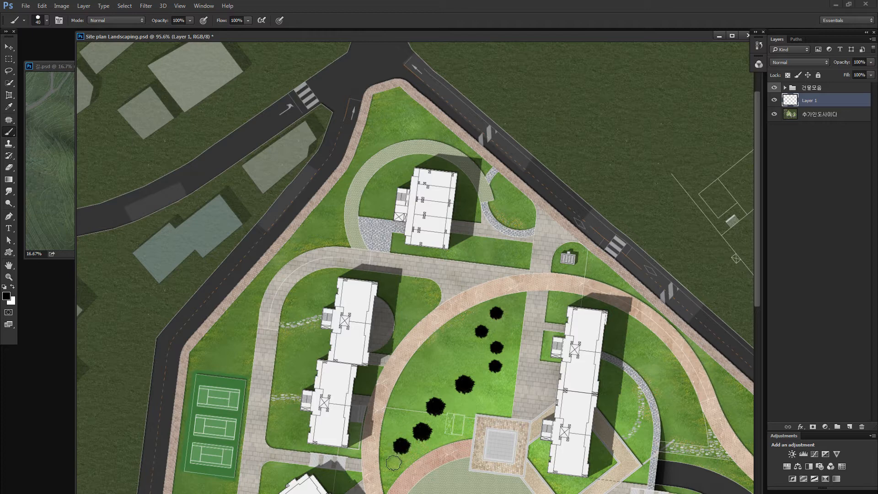
{"action": "left_click", "coordinate": [393, 462]}
{"action": "left_click", "coordinate": [385, 481]}
{"action": "left_click", "coordinate": [346, 466]}
Stamp 40 px trees along the path beside the two stacked buildings and on the lawn above the tennis courts
{"action": "left_click", "coordinate": [292, 303]}
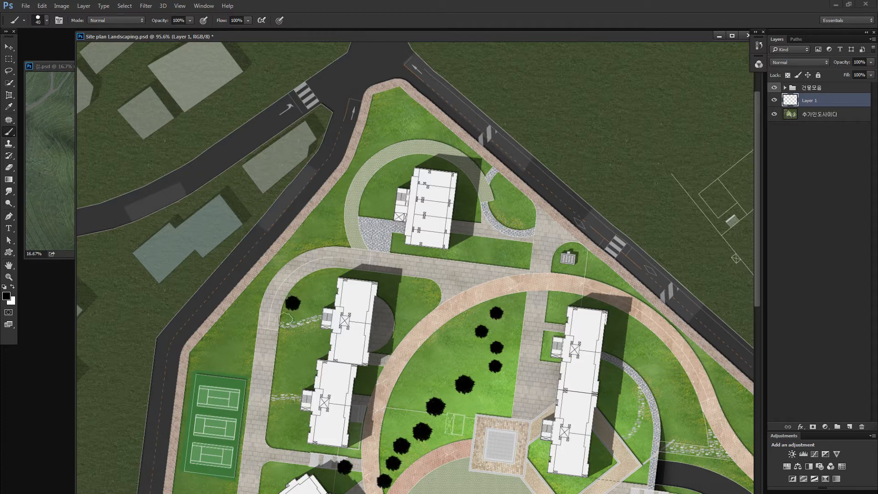
{"action": "left_click", "coordinate": [286, 337]}
{"action": "left_click", "coordinate": [281, 359]}
{"action": "left_click", "coordinate": [278, 377]}
{"action": "left_click", "coordinate": [275, 403]}
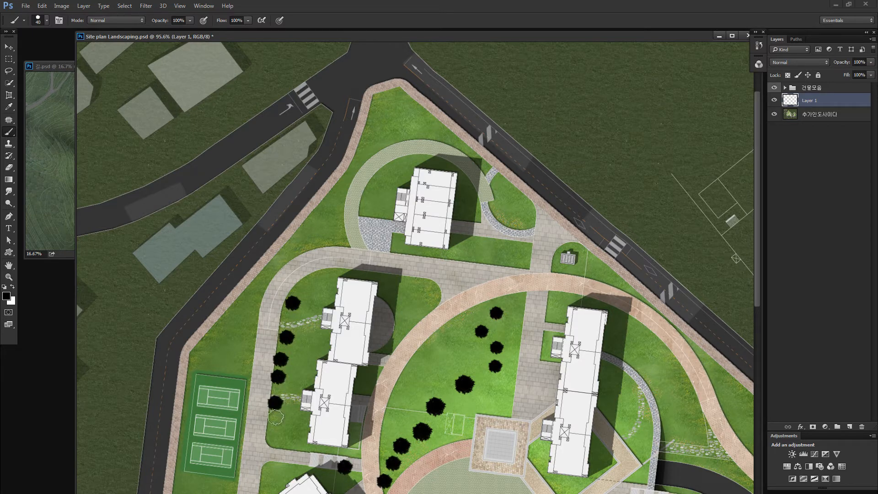
{"action": "left_click", "coordinate": [273, 413]}
{"action": "left_click", "coordinate": [270, 425]}
{"action": "left_click", "coordinate": [268, 437]}
{"action": "left_click", "coordinate": [268, 467]}
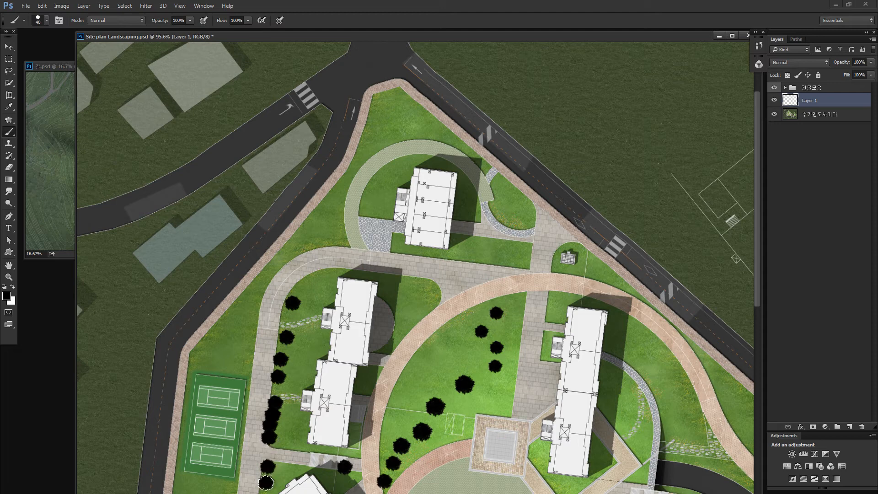
{"action": "left_click", "coordinate": [266, 482]}
{"action": "left_click", "coordinate": [228, 337]}
{"action": "left_click", "coordinate": [239, 316]}
{"action": "left_click", "coordinate": [253, 292]}
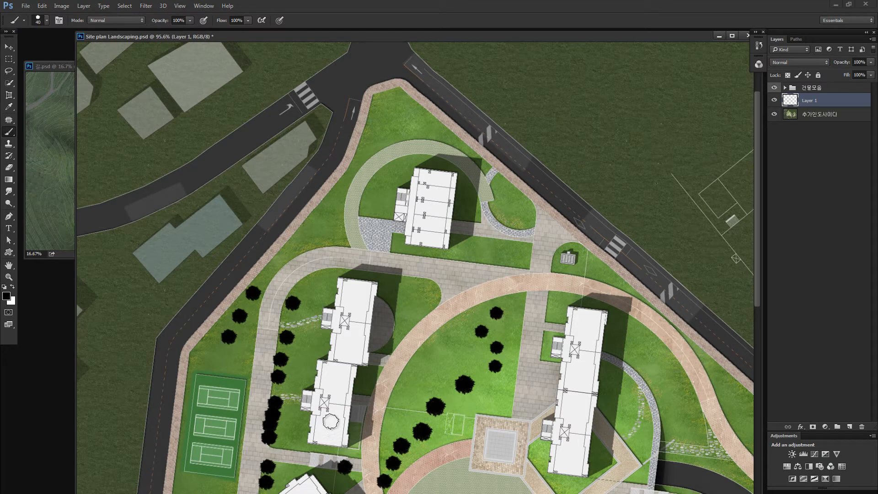
Delete all the stamped trees from Layer 1 and duplicate the emptied layer
{"action": "key", "text": "ctrl+a"}
{"action": "key", "text": "Delete"}
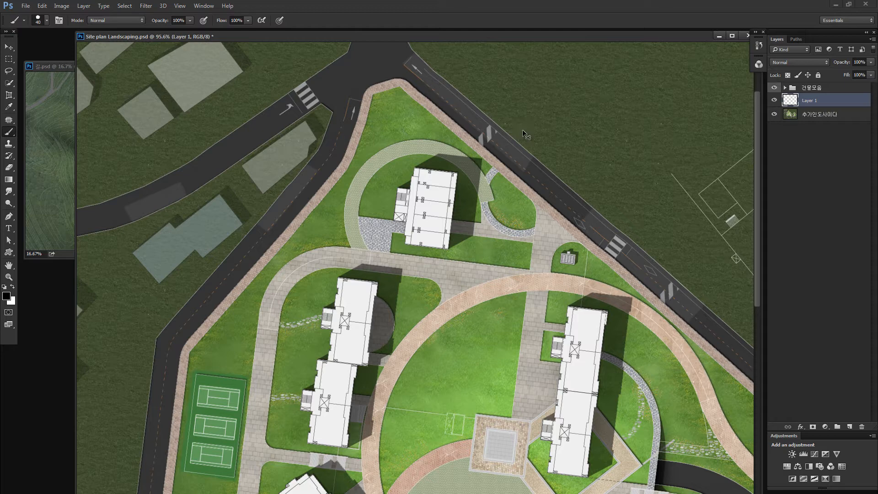
{"action": "left_click", "coordinate": [59, 21]}
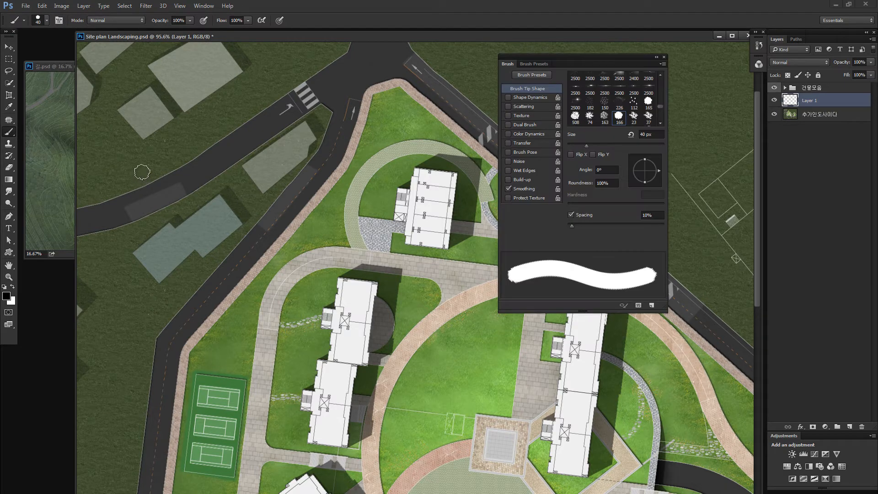
{"action": "left_click", "coordinate": [664, 57]}
{"action": "key", "text": "ctrl+j"}
{"action": "key", "text": "ctrl+u"}
{"action": "key", "text": "Return"}
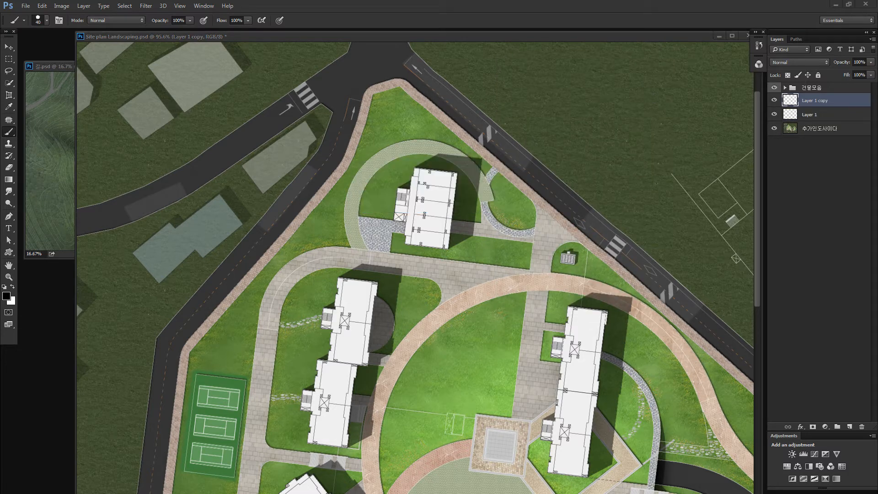
Move the Brush settings clear of the landscaped site and set the tree tip's size to 50 px
{"action": "key", "text": "ctrl+minus"}
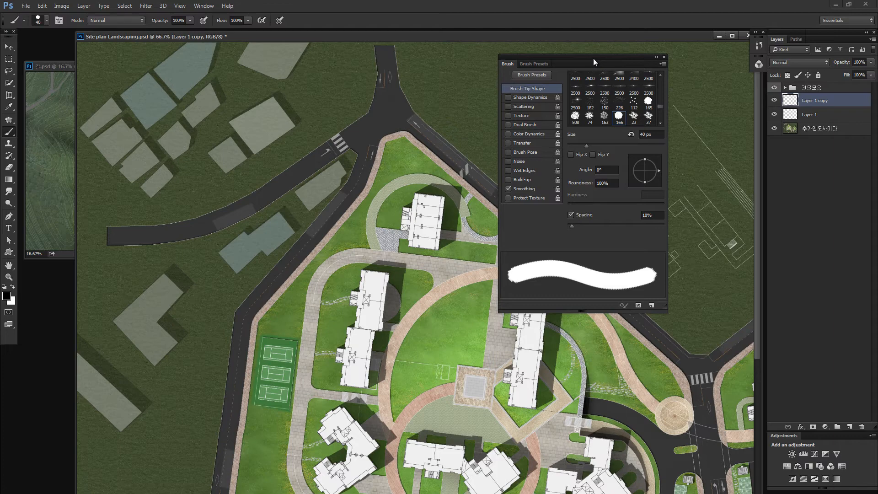
{"action": "left_click_drag", "start_coordinate": [593, 57], "coordinate": [327, 82]}
{"action": "mouse_move", "coordinate": [244, 86]}
{"action": "left_mouse_down"}
{"action": "mouse_move", "coordinate": [114, 77]}
{"action": "mouse_move", "coordinate": [77, 62]}
{"action": "left_mouse_up"}
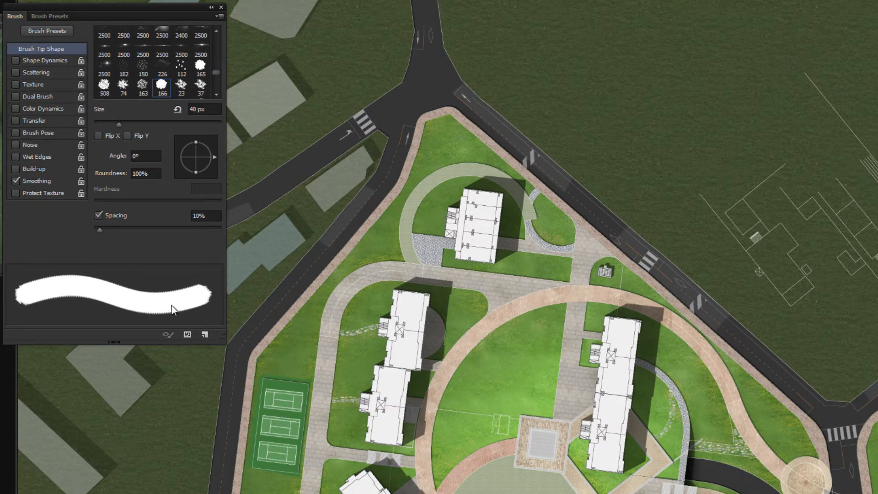
{"action": "mouse_move", "coordinate": [119, 124]}
{"action": "left_mouse_down"}
{"action": "mouse_move", "coordinate": [160, 128]}
{"action": "mouse_move", "coordinate": [108, 125]}
{"action": "mouse_move", "coordinate": [145, 126]}
{"action": "mouse_move", "coordinate": [119, 125]}
{"action": "left_mouse_up"}
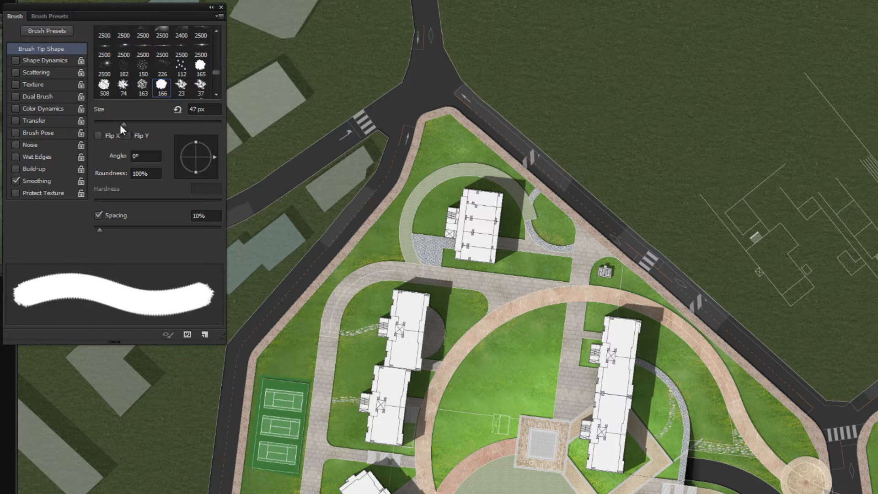
{"action": "key", "text": "bracketright"}
{"action": "key", "text": "bracketright"}
{"action": "key", "text": "bracketright"}
{"action": "key", "text": "bracketright"}
{"action": "key", "text": "bracketleft"}
{"action": "key", "text": "bracketleft"}
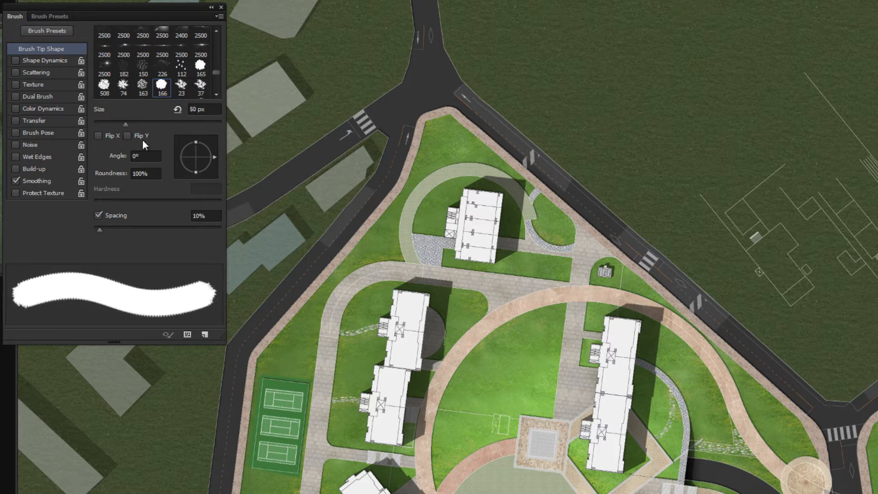
Try the Flip X and Flip Y options on the tree brush tip, switching each one back off
{"action": "left_click", "coordinate": [97, 136]}
{"action": "left_click", "coordinate": [98, 136]}
{"action": "left_click", "coordinate": [127, 135]}
{"action": "left_click", "coordinate": [127, 135]}
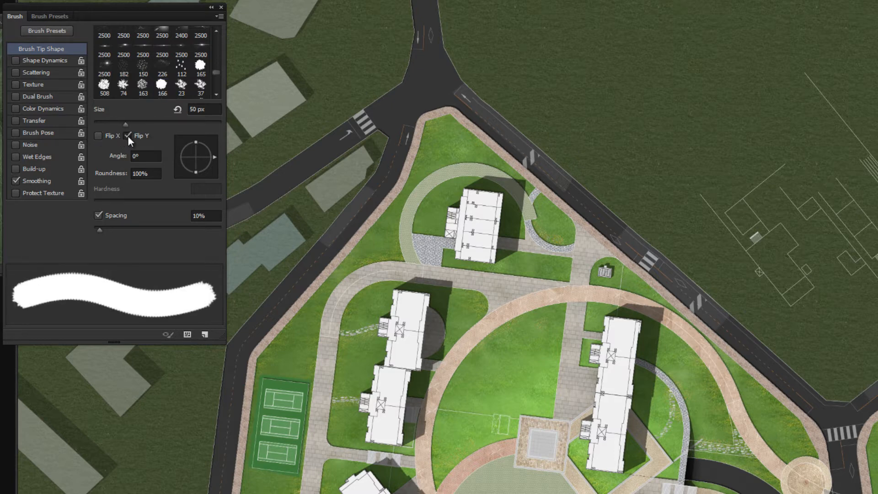
Set the tree brush angle to 139° and spacing to 160%, and test a stroke from the stacked buildings toward the tennis courts
{"action": "mouse_move", "coordinate": [188, 146]}
{"action": "left_mouse_down"}
{"action": "mouse_move", "coordinate": [177, 151]}
{"action": "mouse_move", "coordinate": [199, 142]}
{"action": "mouse_move", "coordinate": [185, 149]}
{"action": "left_mouse_up"}
{"action": "mouse_move", "coordinate": [99, 230]}
{"action": "left_mouse_down"}
{"action": "mouse_move", "coordinate": [185, 235]}
{"action": "mouse_move", "coordinate": [127, 231]}
{"action": "mouse_move", "coordinate": [177, 230]}
{"action": "left_mouse_up"}
{"action": "mouse_move", "coordinate": [353, 332]}
{"action": "left_mouse_down"}
{"action": "mouse_move", "coordinate": [508, 365]}
{"action": "mouse_move", "coordinate": [613, 352]}
{"action": "mouse_move", "coordinate": [664, 294]}
{"action": "mouse_move", "coordinate": [594, 205]}
{"action": "mouse_move", "coordinate": [460, 261]}
{"action": "mouse_move", "coordinate": [408, 379]}
{"action": "mouse_move", "coordinate": [341, 462]}
{"action": "mouse_move", "coordinate": [289, 442]}
{"action": "mouse_move", "coordinate": [298, 378]}
{"action": "mouse_move", "coordinate": [393, 419]}
{"action": "mouse_move", "coordinate": [358, 357]}
{"action": "mouse_move", "coordinate": [273, 467]}
{"action": "mouse_move", "coordinate": [352, 440]}
{"action": "mouse_move", "coordinate": [293, 380]}
{"action": "left_mouse_up"}
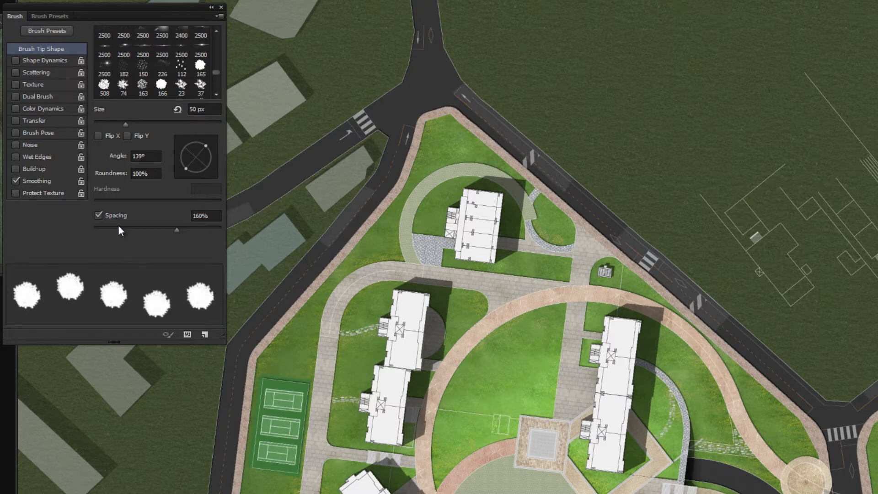
Set the brush spacing to 152% and paint spaced black trees around the stacked buildings, tennis courts and central lawn
{"action": "left_click_drag", "start_coordinate": [176, 229], "coordinate": [174, 230]}
{"action": "mouse_move", "coordinate": [394, 262]}
{"action": "left_mouse_down"}
{"action": "mouse_move", "coordinate": [290, 385]}
{"action": "mouse_move", "coordinate": [361, 319]}
{"action": "mouse_move", "coordinate": [393, 393]}
{"action": "mouse_move", "coordinate": [320, 407]}
{"action": "mouse_move", "coordinate": [388, 435]}
{"action": "mouse_move", "coordinate": [532, 395]}
{"action": "mouse_move", "coordinate": [537, 380]}
{"action": "mouse_move", "coordinate": [521, 344]}
{"action": "mouse_move", "coordinate": [492, 399]}
{"action": "mouse_move", "coordinate": [444, 441]}
{"action": "mouse_move", "coordinate": [412, 487]}
{"action": "mouse_move", "coordinate": [265, 491]}
{"action": "left_mouse_up"}
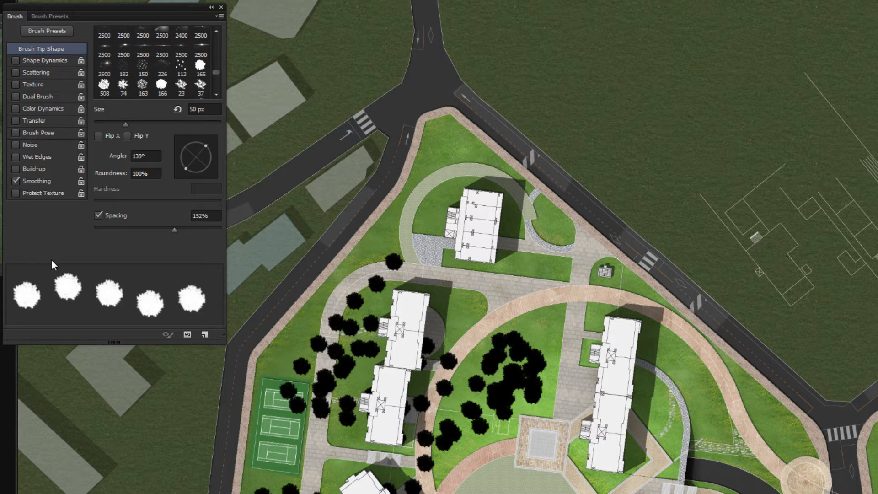
Try the Noise, Wet Edges, Build-up and Protect Texture options on the tree brush, leaving only Smoothing enabled
{"action": "left_click", "coordinate": [30, 144]}
{"action": "left_click", "coordinate": [32, 156]}
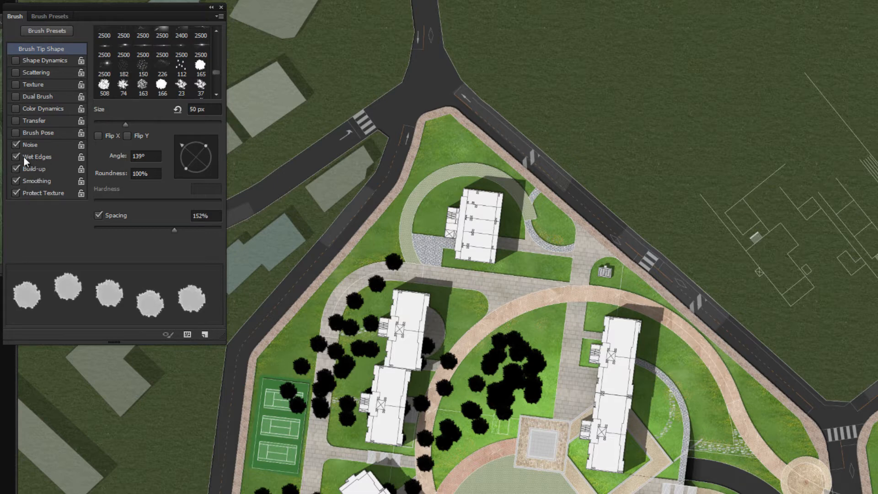
{"action": "left_click", "coordinate": [30, 156]}
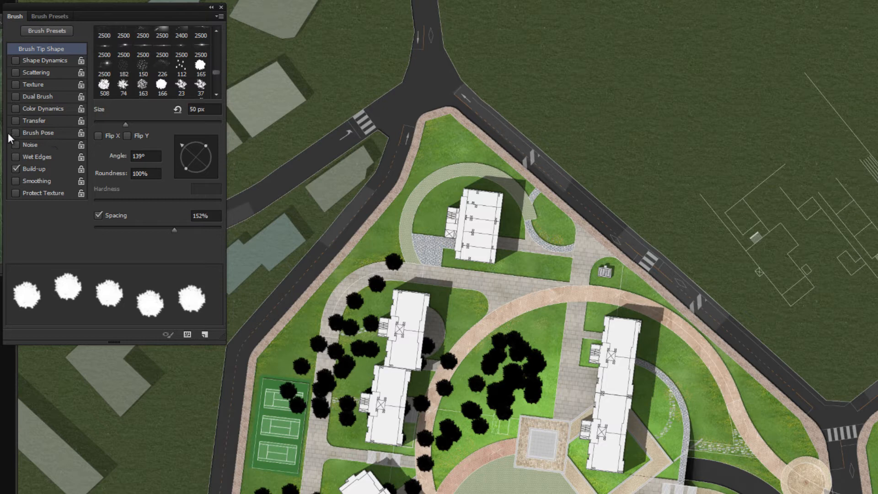
{"action": "left_click", "coordinate": [17, 156]}
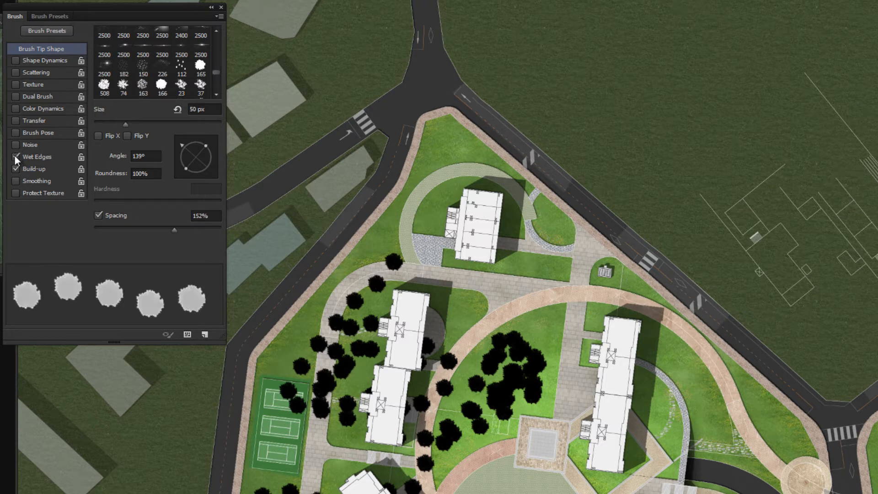
{"action": "left_click", "coordinate": [16, 156]}
{"action": "left_click", "coordinate": [14, 156]}
{"action": "left_click", "coordinate": [15, 156]}
{"action": "left_click", "coordinate": [16, 157]}
{"action": "left_click", "coordinate": [17, 157]}
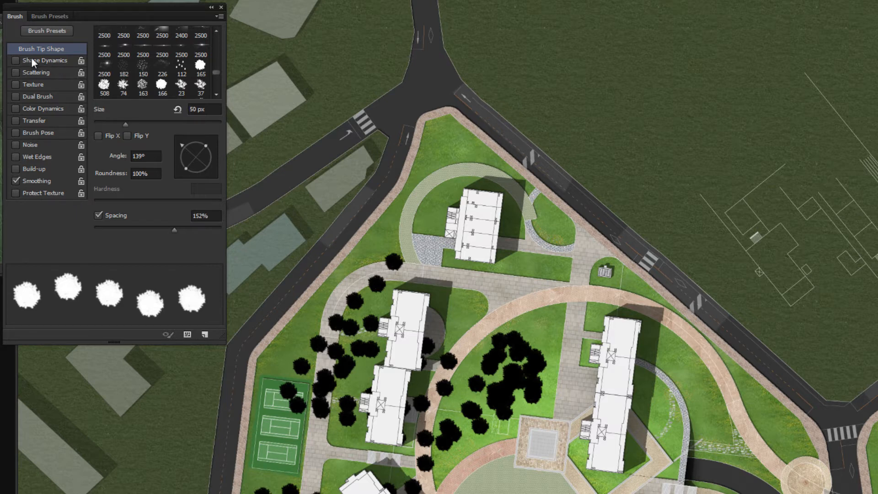
Enable Shape Dynamics on the tree brush with a size jitter of 59%, and paint a test stroke across the buildings and road
{"action": "left_click", "coordinate": [61, 60]}
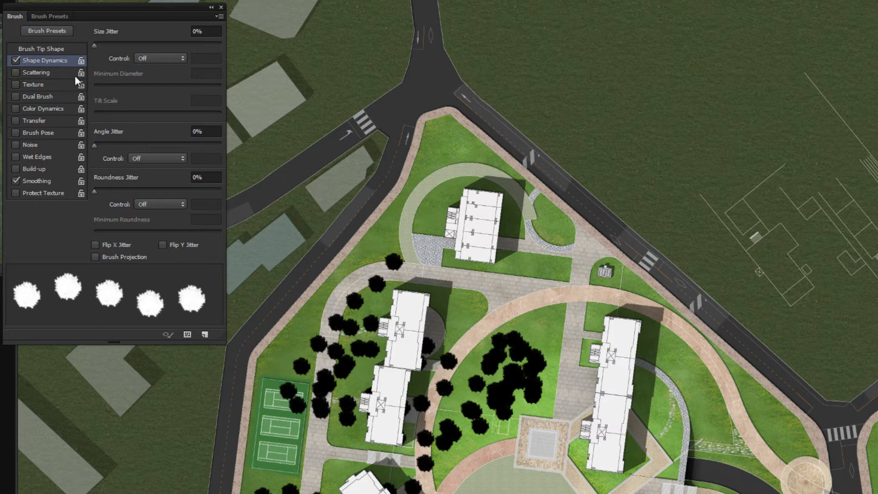
{"action": "mouse_move", "coordinate": [94, 44]}
{"action": "left_mouse_down"}
{"action": "mouse_move", "coordinate": [214, 57]}
{"action": "mouse_move", "coordinate": [189, 56]}
{"action": "left_mouse_up"}
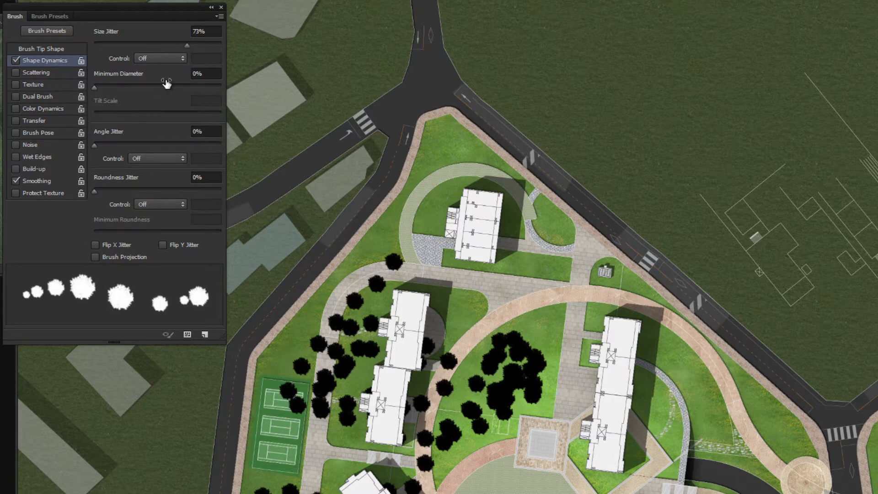
{"action": "mouse_move", "coordinate": [185, 46]}
{"action": "left_mouse_down"}
{"action": "mouse_move", "coordinate": [89, 45]}
{"action": "mouse_move", "coordinate": [231, 46]}
{"action": "mouse_move", "coordinate": [136, 46]}
{"action": "mouse_move", "coordinate": [169, 51]}
{"action": "left_mouse_up"}
{"action": "mouse_move", "coordinate": [471, 188]}
{"action": "left_mouse_down"}
{"action": "mouse_move", "coordinate": [519, 219]}
{"action": "mouse_move", "coordinate": [672, 214]}
{"action": "mouse_move", "coordinate": [692, 425]}
{"action": "mouse_move", "coordinate": [645, 331]}
{"action": "mouse_move", "coordinate": [677, 441]}
{"action": "mouse_move", "coordinate": [789, 450]}
{"action": "mouse_move", "coordinate": [766, 396]}
{"action": "mouse_move", "coordinate": [727, 428]}
{"action": "mouse_move", "coordinate": [705, 398]}
{"action": "mouse_move", "coordinate": [590, 430]}
{"action": "left_mouse_up"}
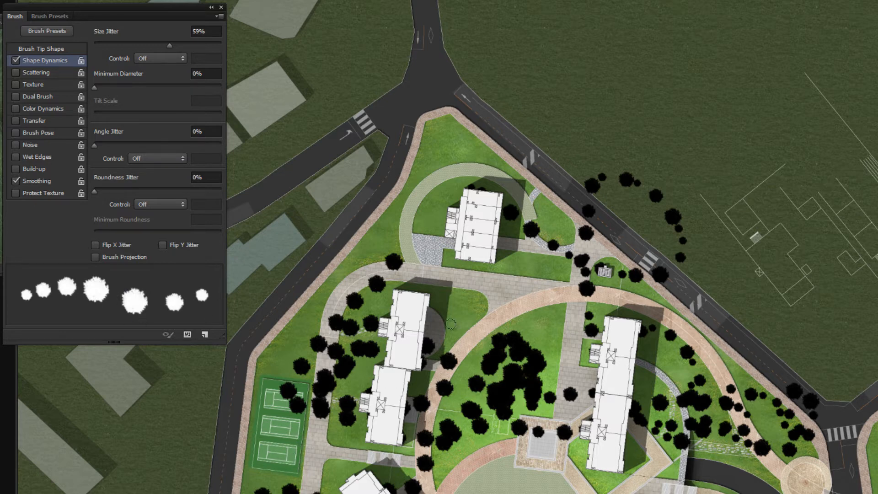
Clear all the painted black trees from the layer and deselect
{"action": "key", "text": "ctrl+BackSpace"}
{"action": "key", "text": "ctrl+z"}
{"action": "key", "text": "ctrl+a"}
{"action": "key", "text": "Delete"}
{"action": "key", "text": "ctrl+d"}
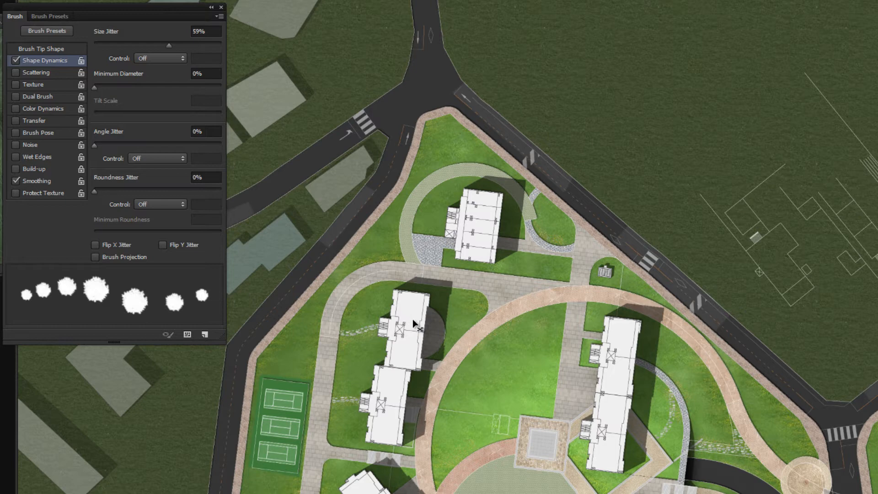
Set the size jitter to 47% and paint trees of varying size past the tennis courts and over the central lawn
{"action": "mouse_move", "coordinate": [449, 399]}
{"action": "left_mouse_down"}
{"action": "mouse_move", "coordinate": [486, 361]}
{"action": "mouse_move", "coordinate": [489, 391]}
{"action": "mouse_move", "coordinate": [470, 386]}
{"action": "mouse_move", "coordinate": [527, 397]}
{"action": "mouse_move", "coordinate": [540, 371]}
{"action": "left_mouse_up"}
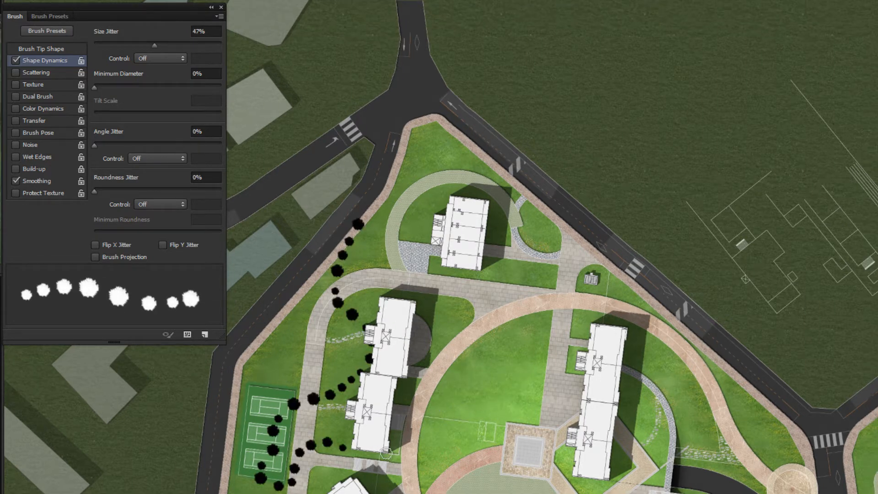
{"action": "mouse_move", "coordinate": [388, 453]}
{"action": "left_mouse_down"}
{"action": "mouse_move", "coordinate": [457, 423]}
{"action": "mouse_move", "coordinate": [505, 366]}
{"action": "mouse_move", "coordinate": [552, 421]}
{"action": "left_mouse_up"}
{"action": "left_click_drag", "start_coordinate": [504, 437], "coordinate": [446, 390]}
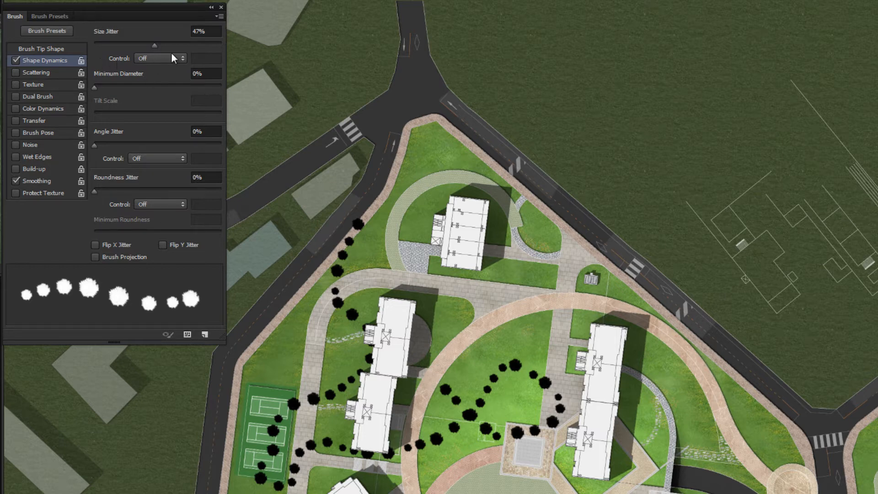
{"action": "mouse_move", "coordinate": [531, 296]}
{"action": "left_mouse_down"}
{"action": "mouse_move", "coordinate": [567, 301]}
{"action": "mouse_move", "coordinate": [559, 367]}
{"action": "left_mouse_up"}
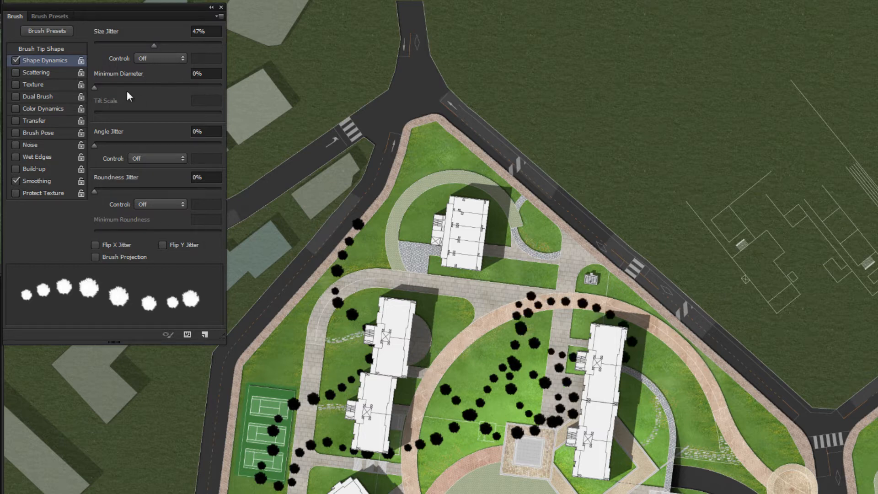
Set the size jitter control to Fade with 25 steps and test fading tree strokes around the northern building
{"action": "left_click", "coordinate": [162, 57]}
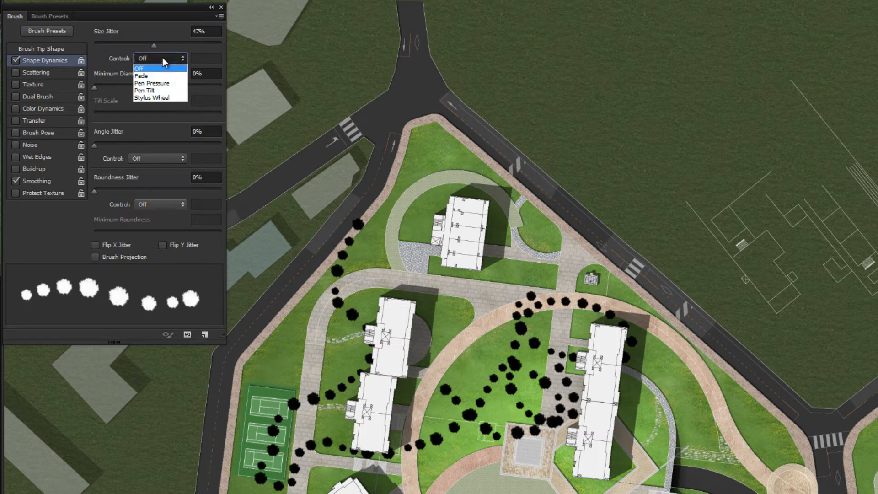
{"action": "left_click", "coordinate": [159, 76]}
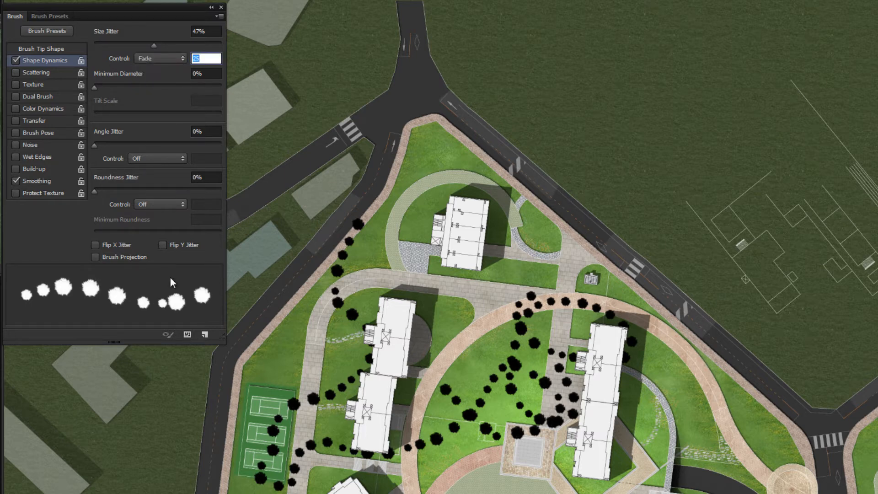
{"action": "left_click_drag", "start_coordinate": [287, 264], "coordinate": [445, 273]}
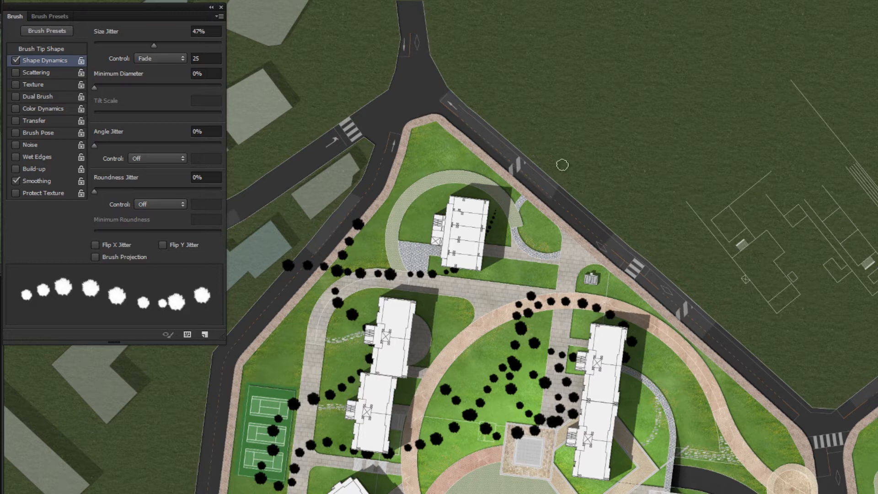
{"action": "key", "text": "ctrl+z"}
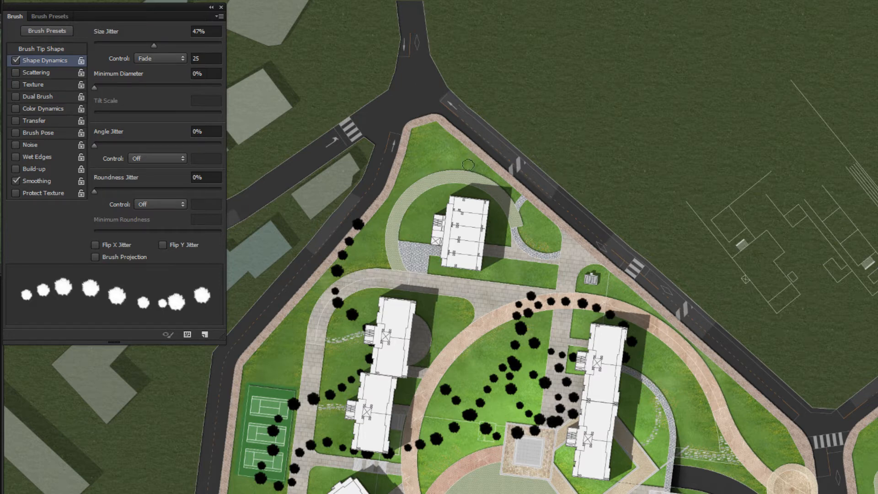
{"action": "mouse_move", "coordinate": [431, 135]}
{"action": "left_mouse_down"}
{"action": "mouse_move", "coordinate": [423, 201]}
{"action": "mouse_move", "coordinate": [441, 253]}
{"action": "mouse_move", "coordinate": [489, 273]}
{"action": "left_mouse_up"}
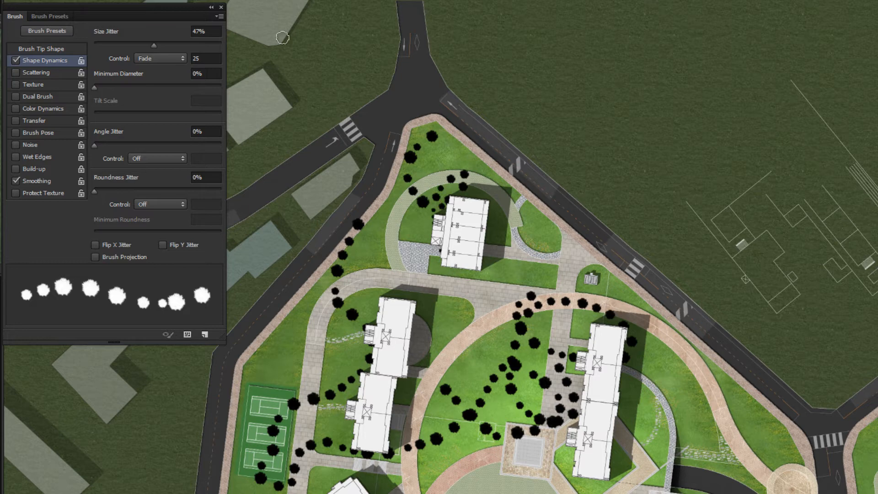
Set the size jitter control to Pen Pressure and test pressure-sized tree strokes around the northern building and central lawn
{"action": "left_click", "coordinate": [158, 58]}
{"action": "left_click", "coordinate": [159, 83]}
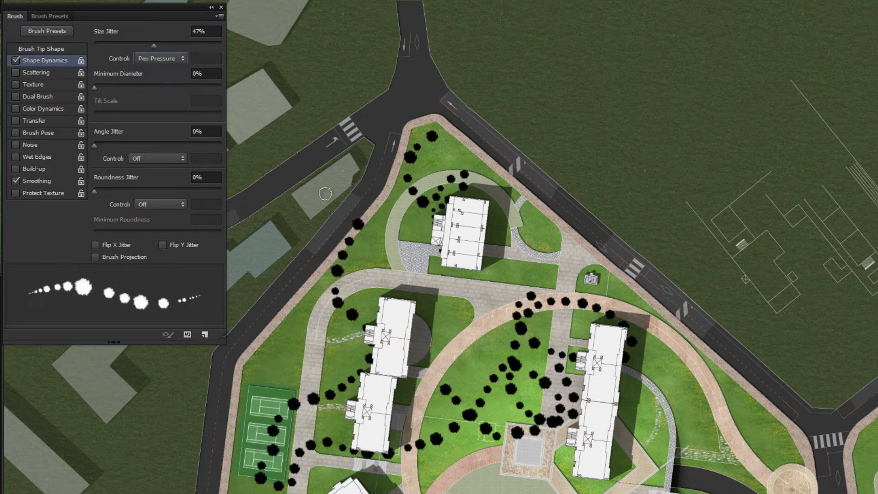
{"action": "mouse_move", "coordinate": [323, 204]}
{"action": "left_mouse_down"}
{"action": "mouse_move", "coordinate": [389, 287]}
{"action": "mouse_move", "coordinate": [419, 203]}
{"action": "mouse_move", "coordinate": [440, 338]}
{"action": "mouse_move", "coordinate": [526, 283]}
{"action": "mouse_move", "coordinate": [512, 270]}
{"action": "mouse_move", "coordinate": [558, 212]}
{"action": "mouse_move", "coordinate": [548, 137]}
{"action": "mouse_move", "coordinate": [503, 137]}
{"action": "mouse_move", "coordinate": [567, 188]}
{"action": "mouse_move", "coordinate": [573, 238]}
{"action": "left_mouse_up"}
{"action": "mouse_move", "coordinate": [566, 282]}
{"action": "left_mouse_down"}
{"action": "mouse_move", "coordinate": [577, 323]}
{"action": "mouse_move", "coordinate": [559, 385]}
{"action": "mouse_move", "coordinate": [494, 347]}
{"action": "mouse_move", "coordinate": [511, 242]}
{"action": "mouse_move", "coordinate": [457, 388]}
{"action": "left_mouse_up"}
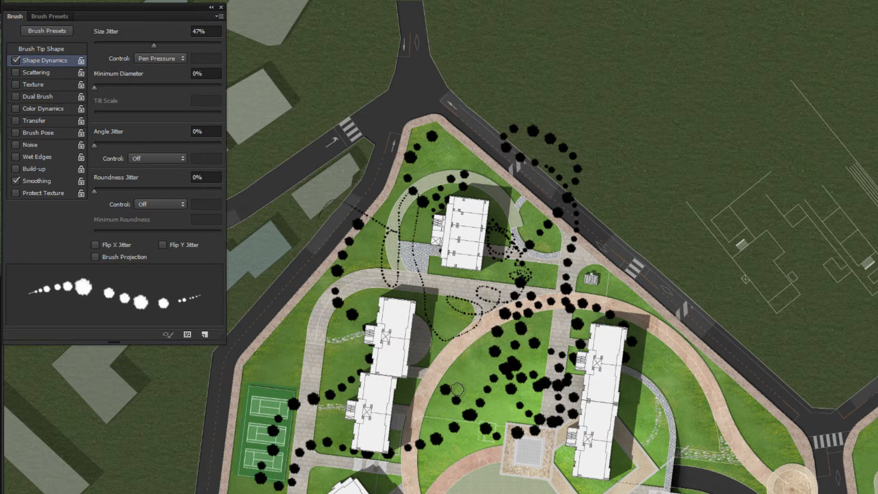
Set the size jitter control back to Off and test tree strokes around the buildings and the northern road
{"action": "left_click", "coordinate": [158, 58]}
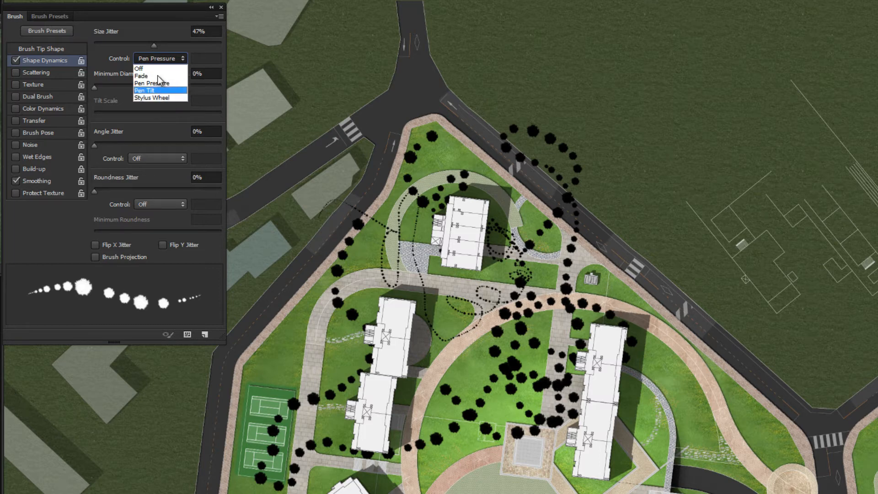
{"action": "left_click", "coordinate": [139, 69]}
{"action": "mouse_move", "coordinate": [340, 218]}
{"action": "left_mouse_down"}
{"action": "mouse_move", "coordinate": [322, 316]}
{"action": "mouse_move", "coordinate": [690, 286]}
{"action": "mouse_move", "coordinate": [585, 483]}
{"action": "left_mouse_up"}
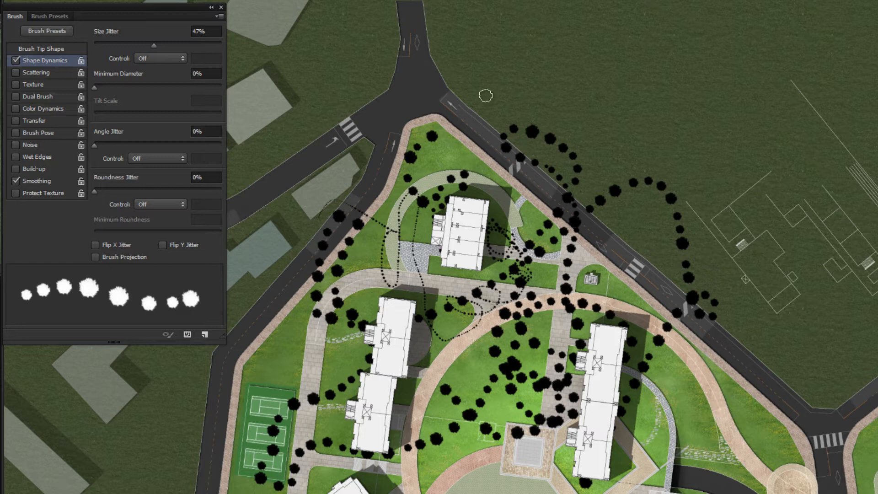
{"action": "mouse_move", "coordinate": [490, 96]}
{"action": "left_mouse_down"}
{"action": "mouse_move", "coordinate": [585, 143]}
{"action": "mouse_move", "coordinate": [480, 170]}
{"action": "mouse_move", "coordinate": [518, 131]}
{"action": "left_mouse_up"}
{"action": "left_click", "coordinate": [148, 58]}
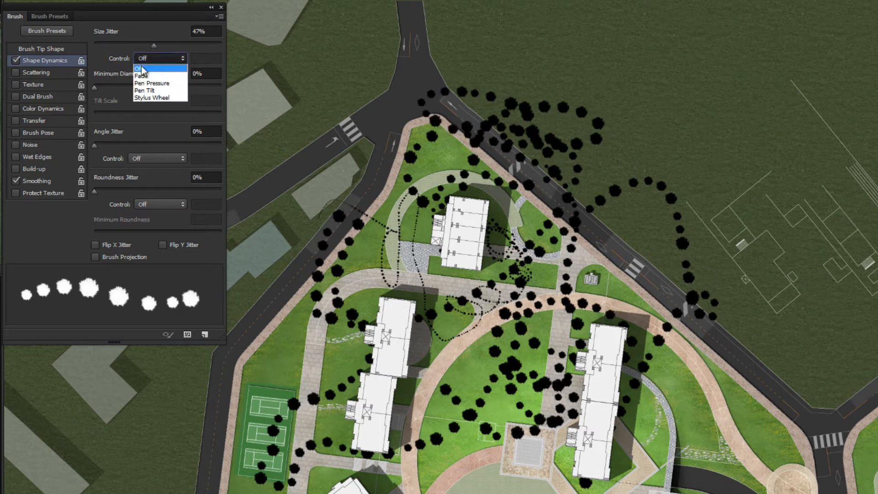
{"action": "left_click", "coordinate": [155, 68]}
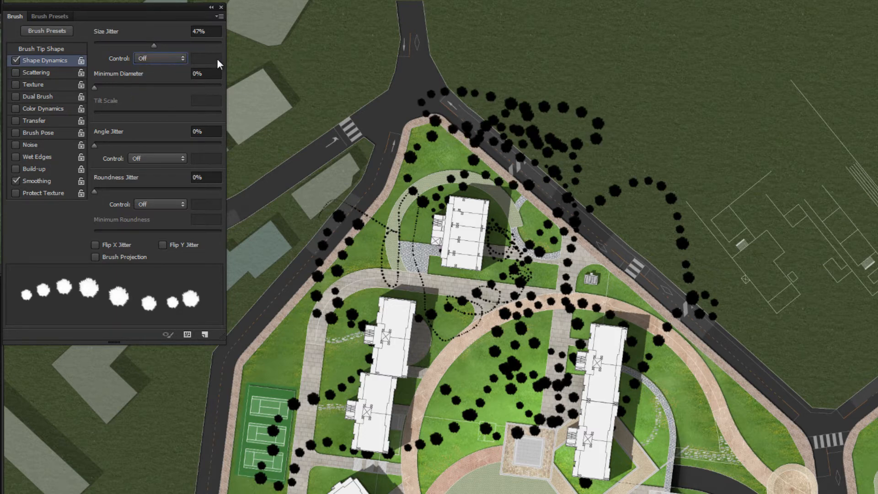
Test more tree strokes around the road junction and the neighbouring plots, undoing the long strokes
{"action": "left_click", "coordinate": [391, 73]}
{"action": "mouse_move", "coordinate": [410, 137]}
{"action": "left_mouse_down"}
{"action": "mouse_move", "coordinate": [413, 227]}
{"action": "mouse_move", "coordinate": [363, 148]}
{"action": "left_mouse_up"}
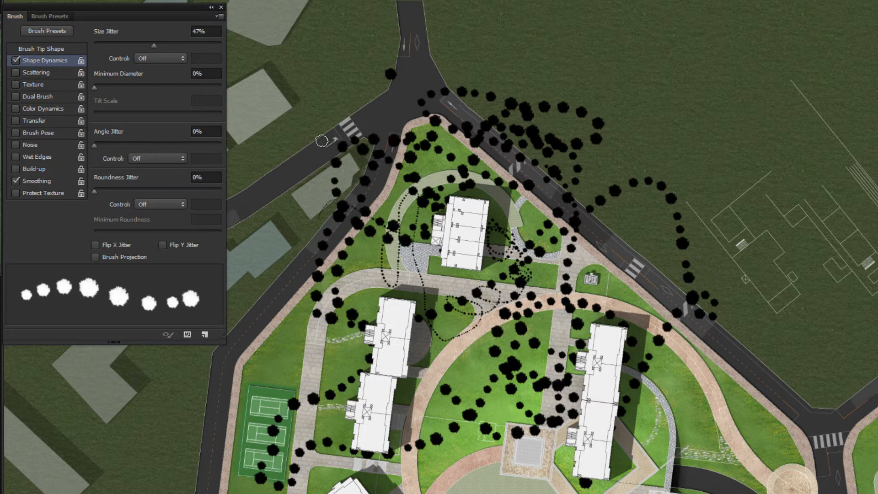
{"action": "key", "text": "ctrl+z"}
{"action": "left_click", "coordinate": [315, 69]}
{"action": "left_click_drag", "start_coordinate": [277, 70], "coordinate": [272, 137]}
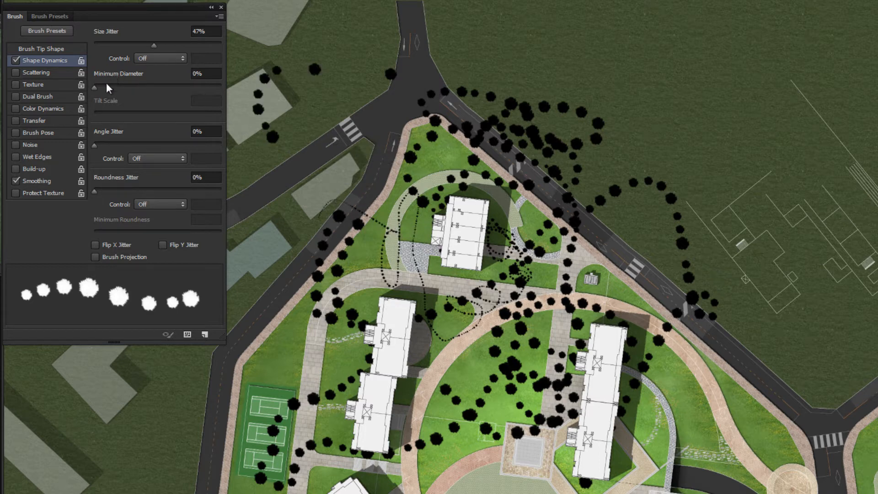
{"action": "key", "text": "ctrl+z"}
Raise the minimum diameter to 33%, set the size jitter to 41%, and paint trees down the western road and tennis courts
{"action": "mouse_move", "coordinate": [95, 86]}
{"action": "left_mouse_down"}
{"action": "mouse_move", "coordinate": [167, 92]}
{"action": "mouse_move", "coordinate": [81, 94]}
{"action": "mouse_move", "coordinate": [145, 98]}
{"action": "left_mouse_up"}
{"action": "mouse_move", "coordinate": [149, 50]}
{"action": "left_mouse_down"}
{"action": "mouse_move", "coordinate": [165, 45]}
{"action": "mouse_move", "coordinate": [138, 45]}
{"action": "mouse_move", "coordinate": [156, 51]}
{"action": "left_mouse_up"}
{"action": "mouse_move", "coordinate": [126, 91]}
{"action": "left_mouse_down"}
{"action": "mouse_move", "coordinate": [250, 94]}
{"action": "mouse_move", "coordinate": [112, 92]}
{"action": "mouse_move", "coordinate": [136, 93]}
{"action": "left_mouse_up"}
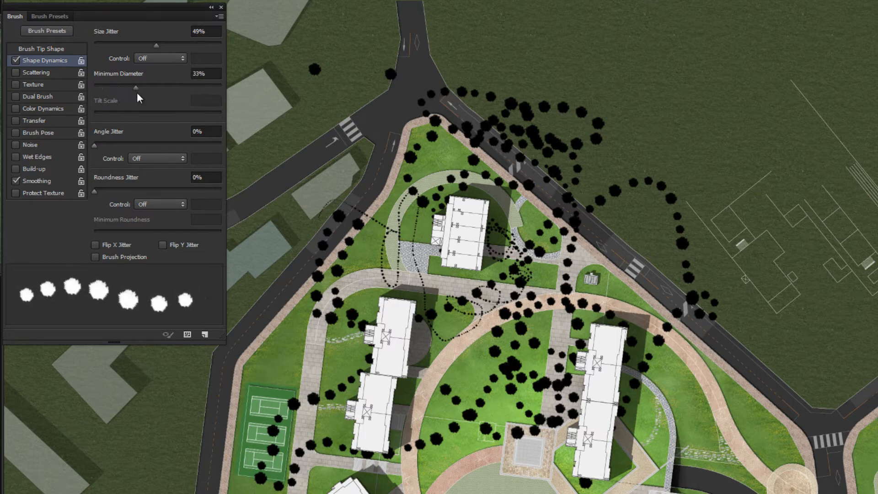
{"action": "left_click_drag", "start_coordinate": [157, 48], "coordinate": [147, 48]}
{"action": "mouse_move", "coordinate": [311, 248]}
{"action": "left_mouse_down"}
{"action": "mouse_move", "coordinate": [250, 322]}
{"action": "mouse_move", "coordinate": [279, 401]}
{"action": "mouse_move", "coordinate": [213, 489]}
{"action": "left_mouse_up"}
Reset the minimum diameter to 0% and test tree strokes beside the western road, the plaza and the tennis court path
{"action": "left_click_drag", "start_coordinate": [142, 90], "coordinate": [98, 84]}
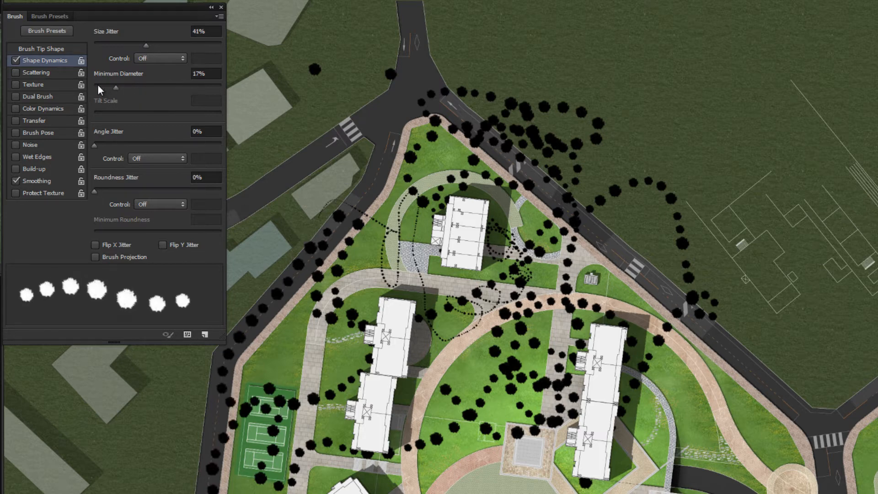
{"action": "left_click_drag", "start_coordinate": [204, 464], "coordinate": [178, 485]}
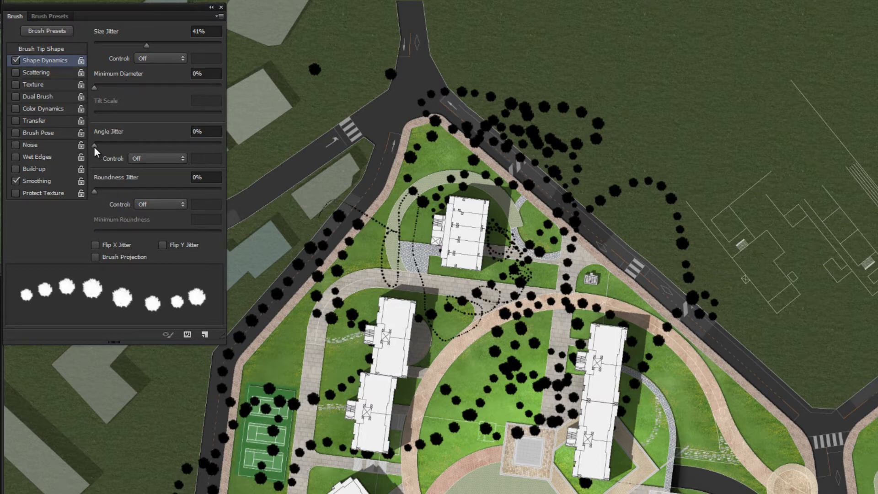
{"action": "mouse_move", "coordinate": [94, 147]}
{"action": "left_mouse_down"}
{"action": "mouse_move", "coordinate": [122, 148]}
{"action": "mouse_move", "coordinate": [94, 146]}
{"action": "left_mouse_up"}
{"action": "mouse_move", "coordinate": [282, 188]}
{"action": "left_mouse_down"}
{"action": "mouse_move", "coordinate": [267, 340]}
{"action": "mouse_move", "coordinate": [257, 348]}
{"action": "left_mouse_up"}
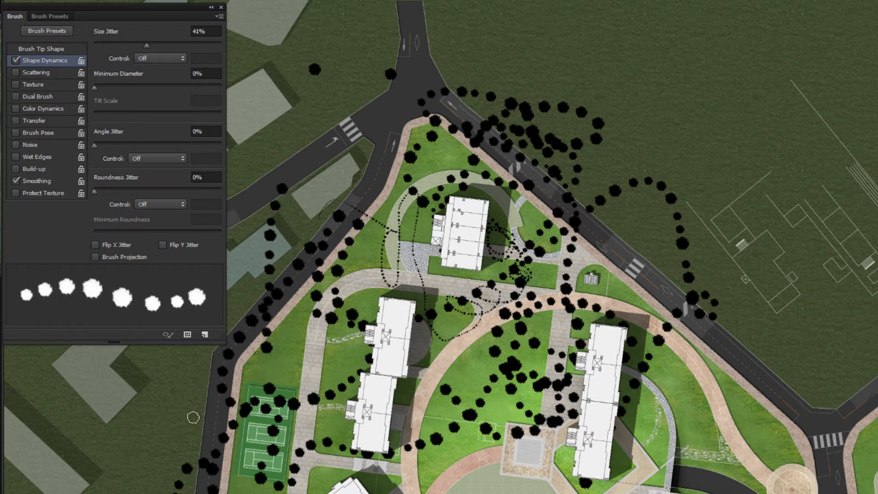
{"action": "left_click", "coordinate": [487, 467]}
{"action": "left_click", "coordinate": [482, 484]}
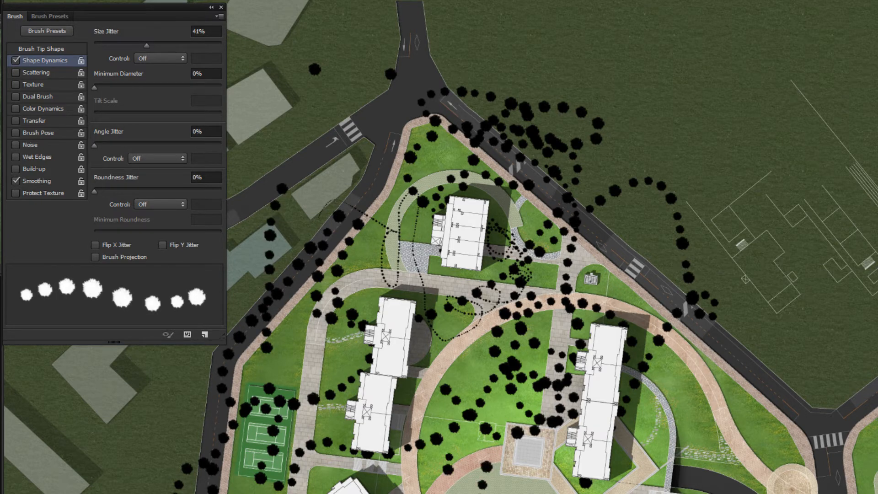
{"action": "left_click_drag", "start_coordinate": [319, 338], "coordinate": [300, 437]}
Clear all the test trees and paint a single row of trees between the tennis courts and the stacked buildings
{"action": "key", "text": "ctrl+a"}
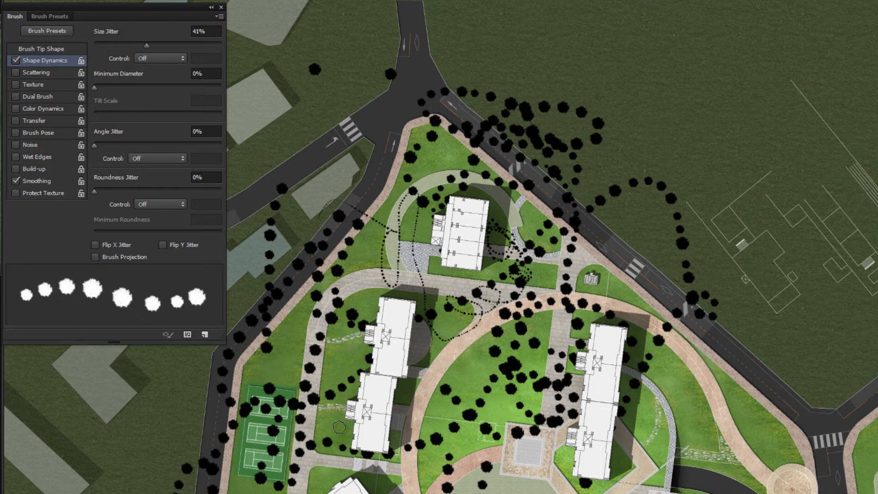
{"action": "key", "text": "Delete"}
{"action": "left_click_drag", "start_coordinate": [326, 338], "coordinate": [319, 449]}
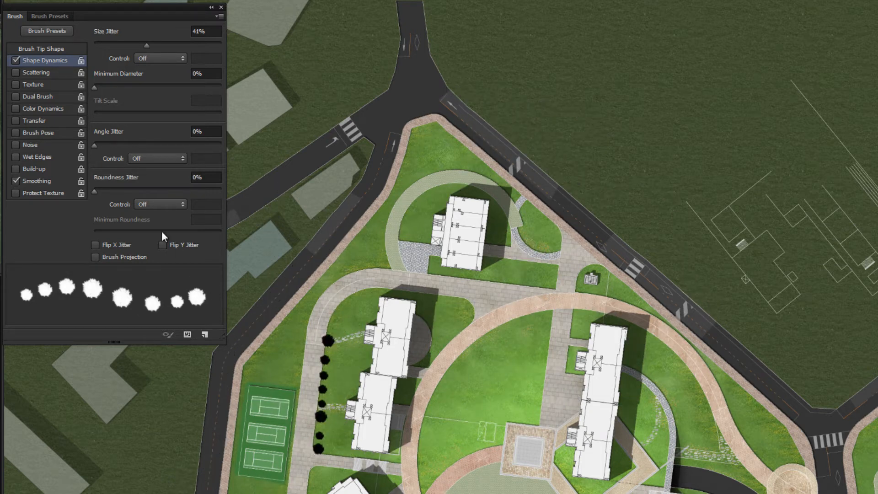
Set the angle jitter to 47%, paint trees over the central lawn and examine their rotation up close
{"action": "left_click_drag", "start_coordinate": [100, 144], "coordinate": [154, 144]}
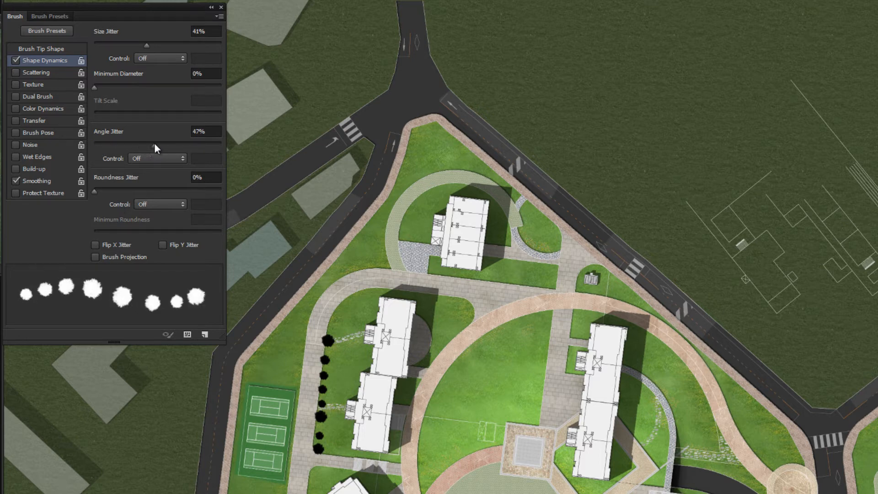
{"action": "mouse_move", "coordinate": [430, 236]}
{"action": "left_mouse_down"}
{"action": "mouse_move", "coordinate": [393, 243]}
{"action": "mouse_move", "coordinate": [355, 327]}
{"action": "mouse_move", "coordinate": [503, 414]}
{"action": "mouse_move", "coordinate": [486, 373]}
{"action": "mouse_move", "coordinate": [503, 403]}
{"action": "mouse_move", "coordinate": [423, 450]}
{"action": "left_mouse_up"}
{"action": "key", "text": "z"}
{"action": "left_click", "coordinate": [467, 402]}
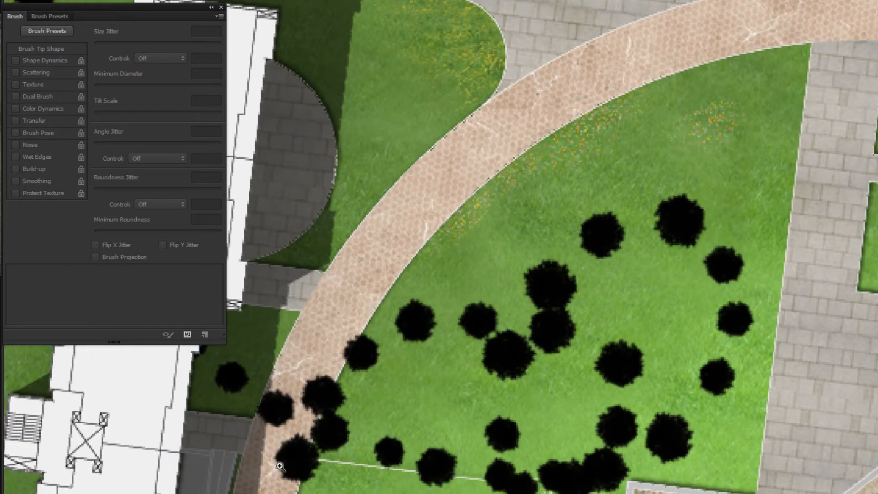
{"action": "left_click", "coordinate": [454, 242]}
Set the brush tip spacing to 177% and paint trees along the curved brick path by the central lawn
{"action": "key", "text": "b"}
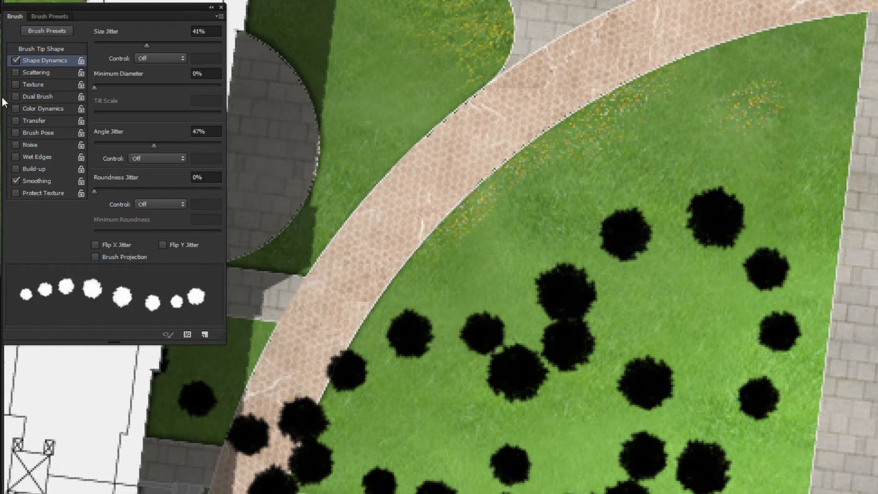
{"action": "left_click", "coordinate": [44, 49]}
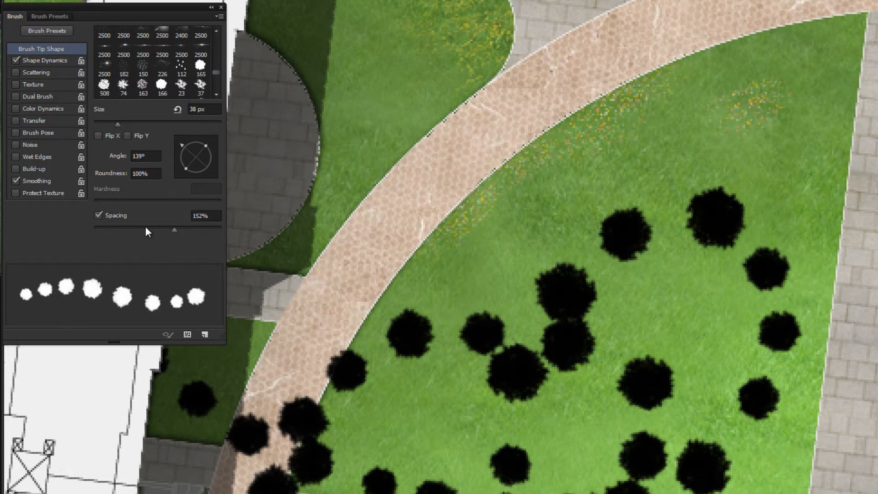
{"action": "mouse_move", "coordinate": [175, 230]}
{"action": "left_mouse_down"}
{"action": "mouse_move", "coordinate": [158, 230]}
{"action": "mouse_move", "coordinate": [177, 229]}
{"action": "left_mouse_up"}
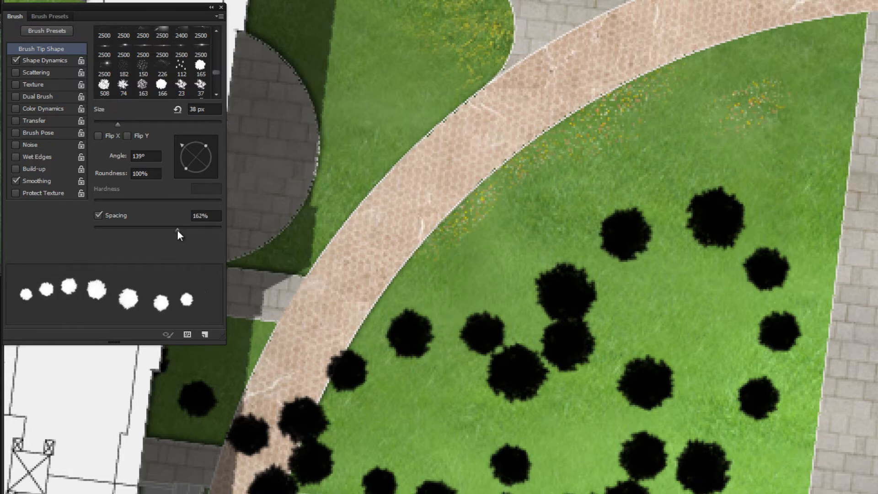
{"action": "left_click", "coordinate": [57, 57]}
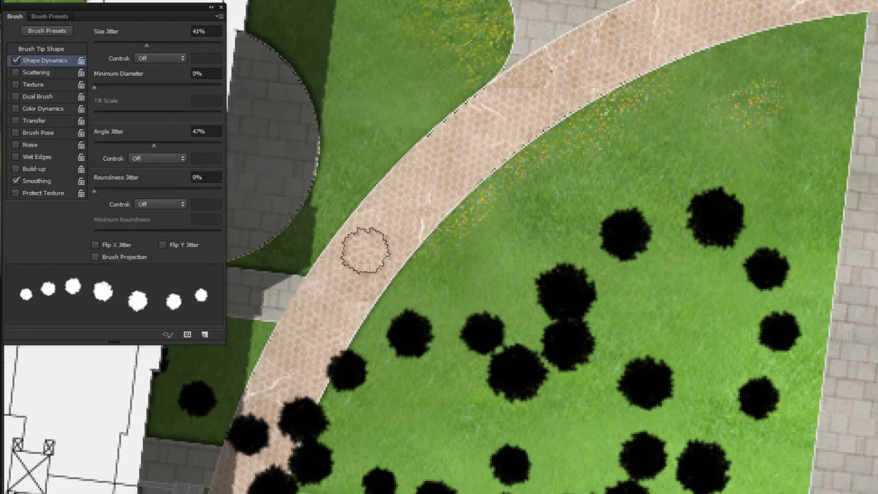
{"action": "mouse_move", "coordinate": [366, 248]}
{"action": "left_mouse_down"}
{"action": "mouse_move", "coordinate": [574, 288]}
{"action": "mouse_move", "coordinate": [491, 197]}
{"action": "mouse_move", "coordinate": [591, 133]}
{"action": "left_mouse_up"}
{"action": "key", "text": "ctrl+minus"}
{"action": "key", "text": "ctrl+minus"}
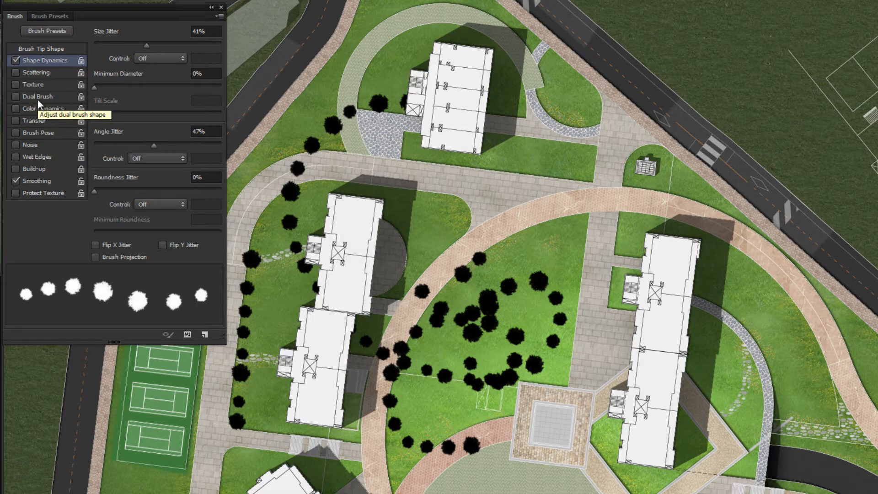
Enable Scattering, paint an arc of trees around the central lawn's northern edge, and set the scatter to 9%
{"action": "left_click", "coordinate": [36, 72]}
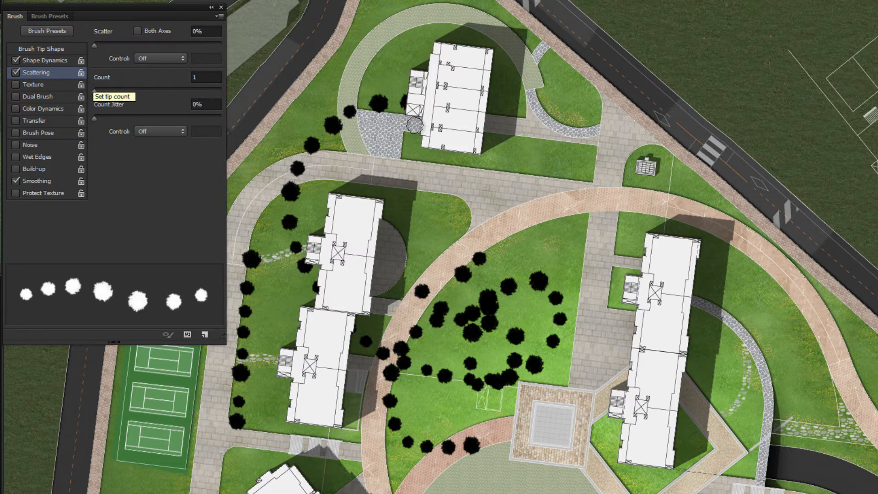
{"action": "mouse_move", "coordinate": [439, 201]}
{"action": "left_mouse_down"}
{"action": "mouse_move", "coordinate": [580, 259]}
{"action": "mouse_move", "coordinate": [550, 163]}
{"action": "left_mouse_up"}
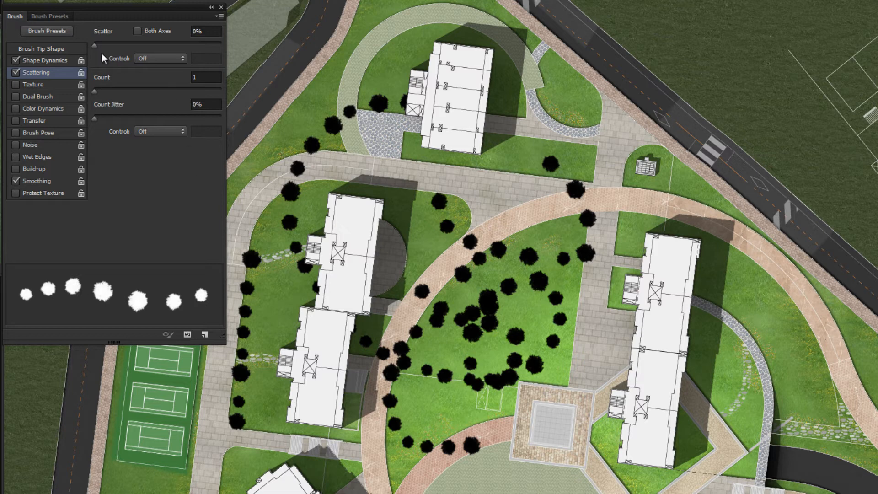
{"action": "mouse_move", "coordinate": [95, 44]}
{"action": "left_mouse_down"}
{"action": "mouse_move", "coordinate": [106, 46]}
{"action": "mouse_move", "coordinate": [92, 48]}
{"action": "left_mouse_up"}
{"action": "left_click_drag", "start_coordinate": [93, 44], "coordinate": [106, 42]}
{"action": "mouse_move", "coordinate": [93, 40]}
{"action": "left_mouse_down"}
{"action": "mouse_move", "coordinate": [122, 44]}
{"action": "mouse_move", "coordinate": [90, 41]}
{"action": "left_mouse_up"}
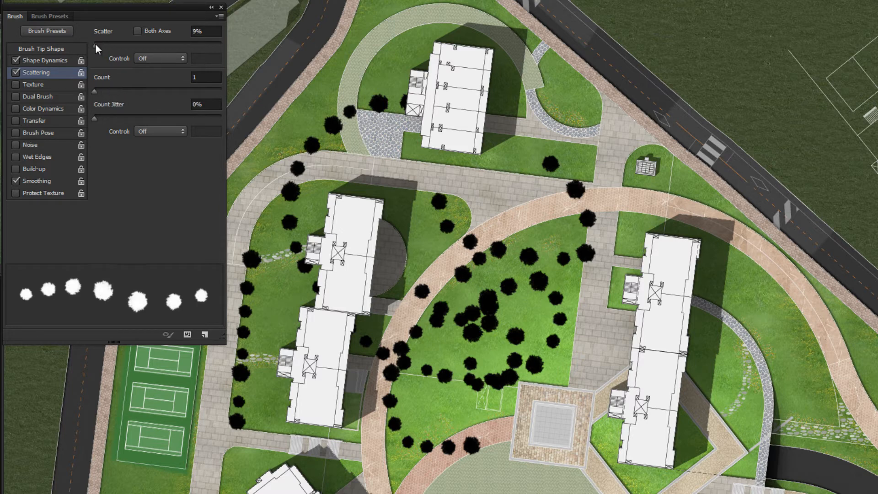
Set the scatter to 1000% and paint widely dispersed trees across the eastern blocks, roads and northern field
{"action": "left_click_drag", "start_coordinate": [95, 43], "coordinate": [235, 48]}
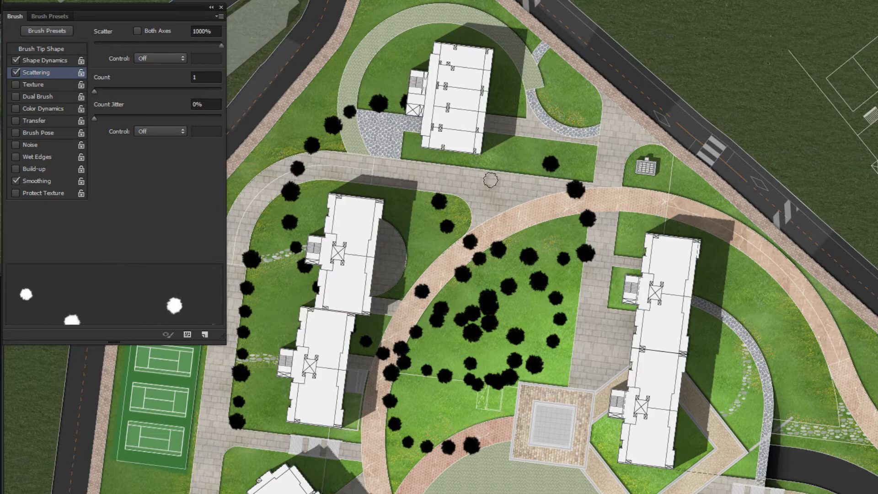
{"action": "mouse_move", "coordinate": [581, 160]}
{"action": "left_mouse_down"}
{"action": "mouse_move", "coordinate": [599, 430]}
{"action": "mouse_move", "coordinate": [722, 277]}
{"action": "left_mouse_up"}
{"action": "scroll", "coordinate": [605, 262], "scroll_direction": "down", "scroll_amount": 3}
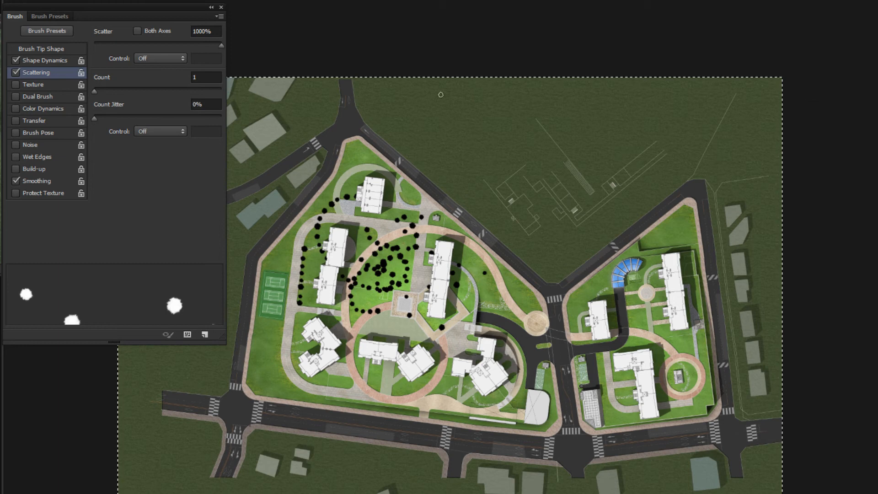
{"action": "mouse_move", "coordinate": [441, 95]}
{"action": "left_mouse_down"}
{"action": "mouse_move", "coordinate": [578, 143]}
{"action": "mouse_move", "coordinate": [581, 190]}
{"action": "mouse_move", "coordinate": [506, 205]}
{"action": "mouse_move", "coordinate": [543, 246]}
{"action": "mouse_move", "coordinate": [563, 322]}
{"action": "mouse_move", "coordinate": [546, 336]}
{"action": "mouse_move", "coordinate": [624, 319]}
{"action": "mouse_move", "coordinate": [669, 201]}
{"action": "mouse_move", "coordinate": [666, 143]}
{"action": "mouse_move", "coordinate": [413, 153]}
{"action": "mouse_move", "coordinate": [383, 166]}
{"action": "left_mouse_up"}
Set the scatter to 90% and paint trees over the southwestern lawn, the tennis courts and the western and southern site edges
{"action": "mouse_move", "coordinate": [221, 46]}
{"action": "left_mouse_down"}
{"action": "mouse_move", "coordinate": [68, 55]}
{"action": "mouse_move", "coordinate": [105, 46]}
{"action": "left_mouse_up"}
{"action": "mouse_move", "coordinate": [247, 332]}
{"action": "left_mouse_down"}
{"action": "mouse_move", "coordinate": [270, 354]}
{"action": "mouse_move", "coordinate": [263, 368]}
{"action": "mouse_move", "coordinate": [272, 340]}
{"action": "mouse_move", "coordinate": [286, 390]}
{"action": "left_mouse_up"}
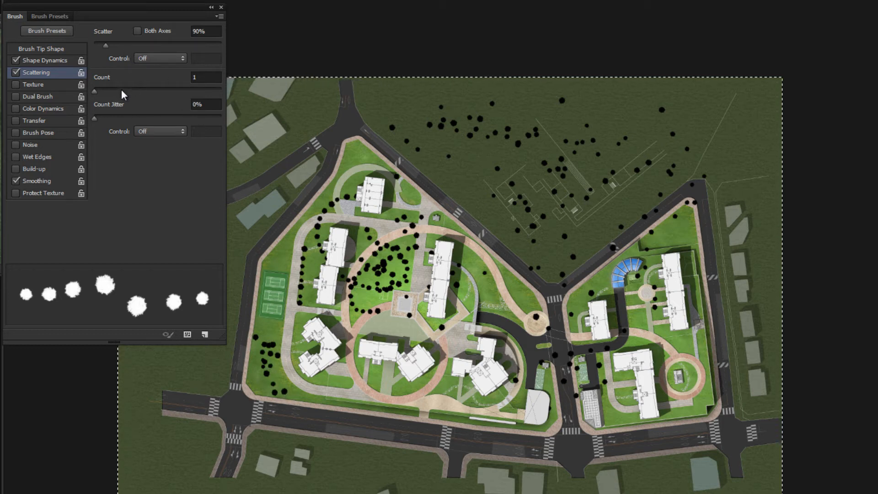
{"action": "mouse_move", "coordinate": [94, 92]}
{"action": "left_mouse_down"}
{"action": "mouse_move", "coordinate": [111, 95]}
{"action": "mouse_move", "coordinate": [93, 91]}
{"action": "mouse_move", "coordinate": [90, 119]}
{"action": "left_mouse_up"}
{"action": "left_click", "coordinate": [46, 61]}
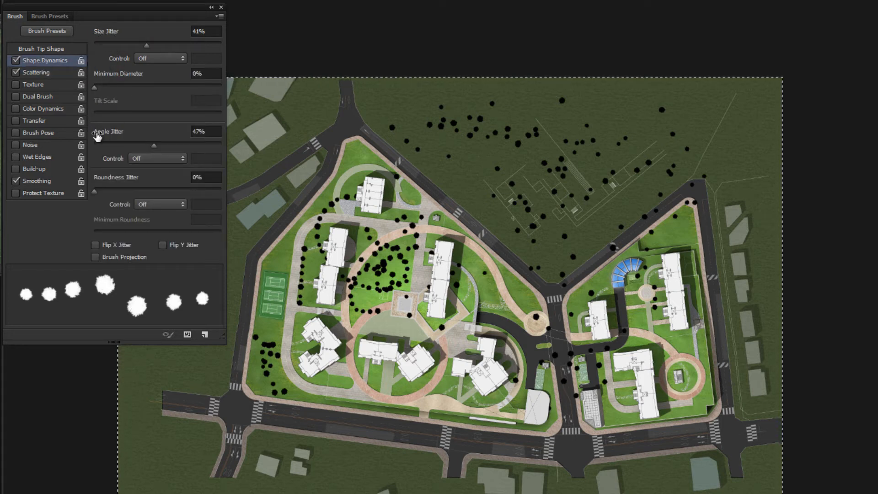
{"action": "left_click", "coordinate": [40, 48]}
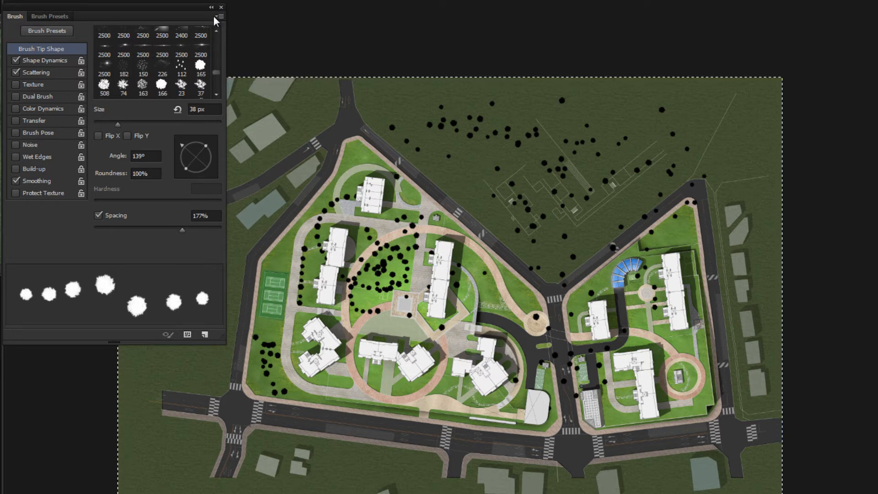
{"action": "left_click", "coordinate": [221, 7]}
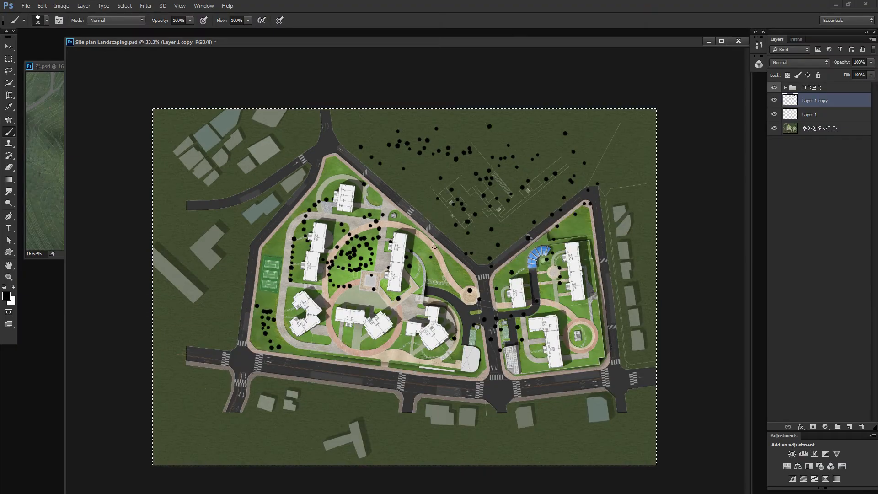
{"action": "mouse_move", "coordinate": [453, 307]}
{"action": "left_mouse_down"}
{"action": "mouse_move", "coordinate": [380, 343]}
{"action": "mouse_move", "coordinate": [280, 349]}
{"action": "mouse_move", "coordinate": [241, 330]}
{"action": "mouse_move", "coordinate": [230, 290]}
{"action": "mouse_move", "coordinate": [259, 248]}
{"action": "mouse_move", "coordinate": [279, 252]}
{"action": "mouse_move", "coordinate": [271, 318]}
{"action": "mouse_move", "coordinate": [292, 248]}
{"action": "mouse_move", "coordinate": [284, 330]}
{"action": "left_mouse_up"}
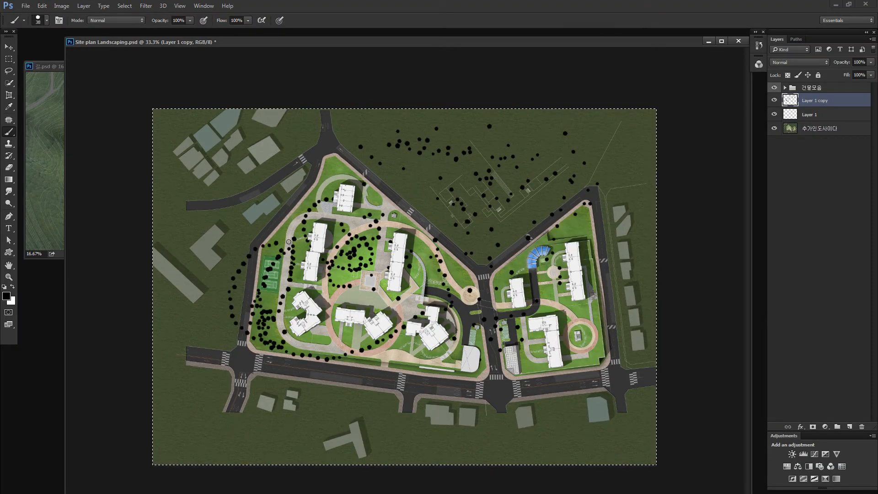
{"action": "left_click_drag", "start_coordinate": [278, 281], "coordinate": [275, 334]}
Switch to the hillside housing document and try to paint trees on the hidden Group 1
{"action": "left_click", "coordinate": [50, 201]}
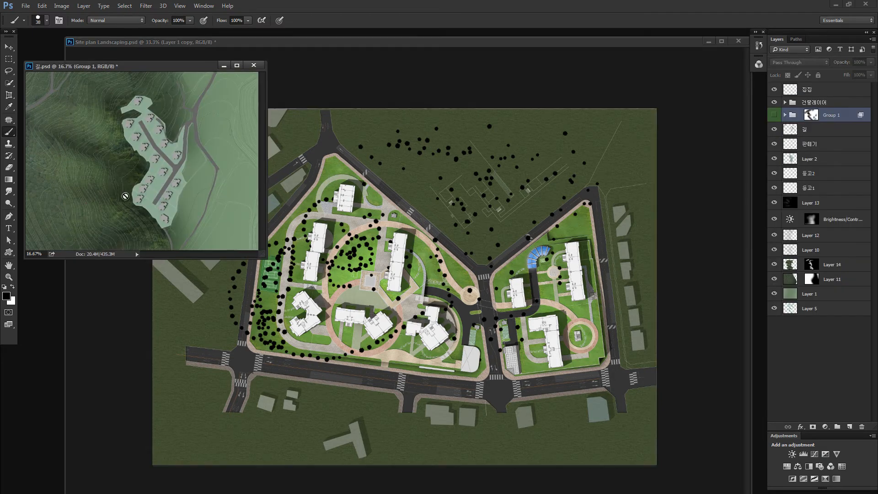
{"action": "key", "text": "ctrl+plus"}
{"action": "key", "text": "ctrl+plus"}
{"action": "left_click", "coordinate": [230, 233]}
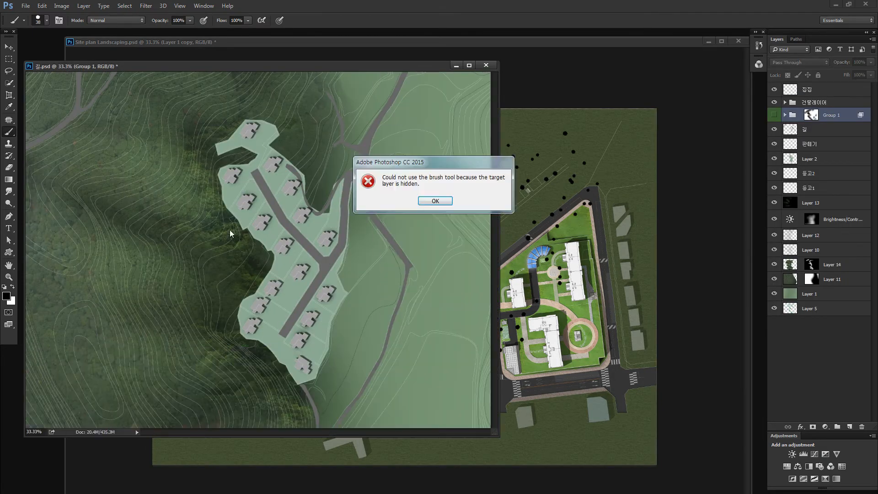
{"action": "key", "text": "Return"}
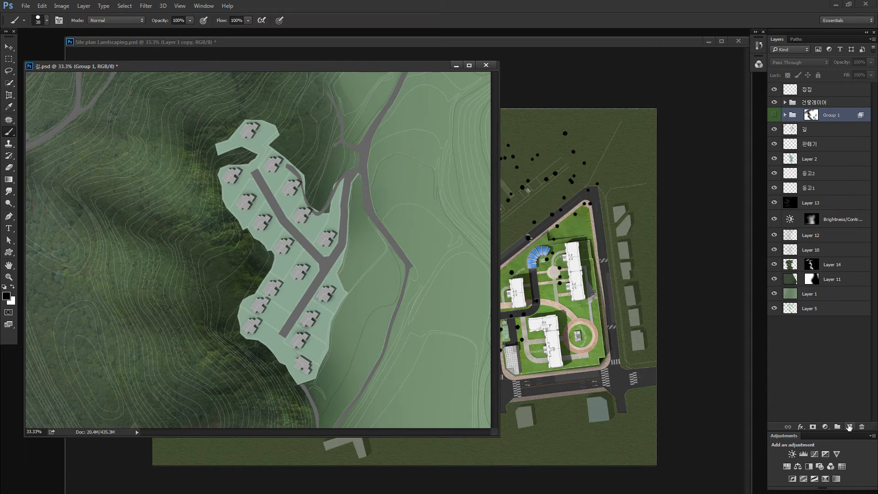
Add a layer above Group 1, test tree strokes on the slope west of the houses and undo them
{"action": "left_click", "coordinate": [849, 427]}
{"action": "left_click_drag", "start_coordinate": [178, 222], "coordinate": [242, 252]}
{"action": "left_click_drag", "start_coordinate": [252, 288], "coordinate": [275, 248]}
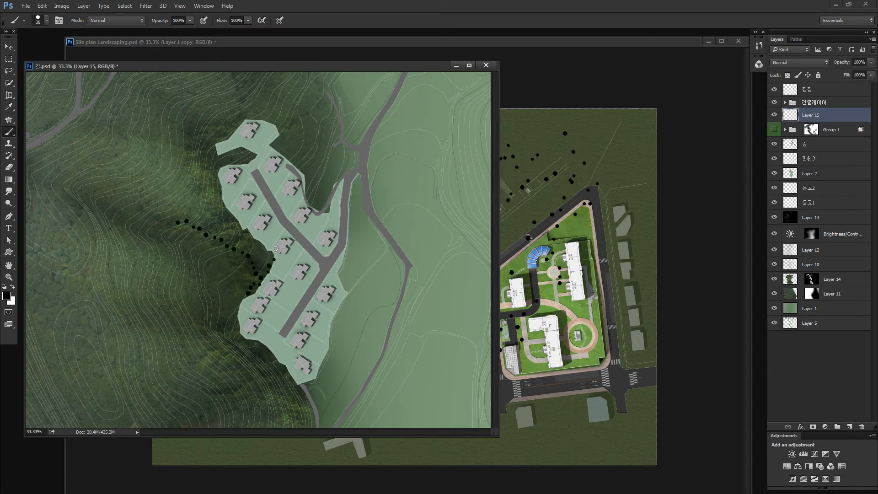
{"action": "key", "text": "ctrl+z"}
Return to the site plan, clear all painted trees and delete the Layer 1 copy layer
{"action": "left_click", "coordinate": [530, 225]}
{"action": "left_click", "coordinate": [789, 114], "text": "ctrl"}
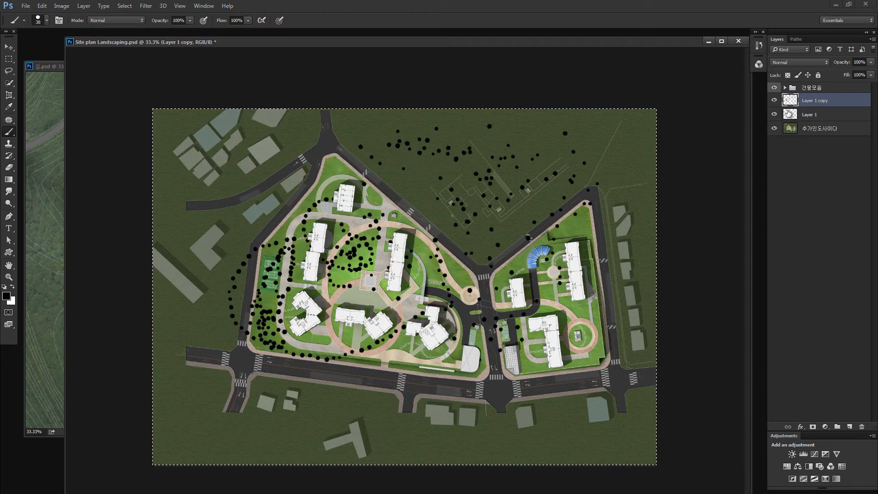
{"action": "key", "text": "Delete"}
{"action": "key", "text": "ctrl+d"}
{"action": "key", "text": "v"}
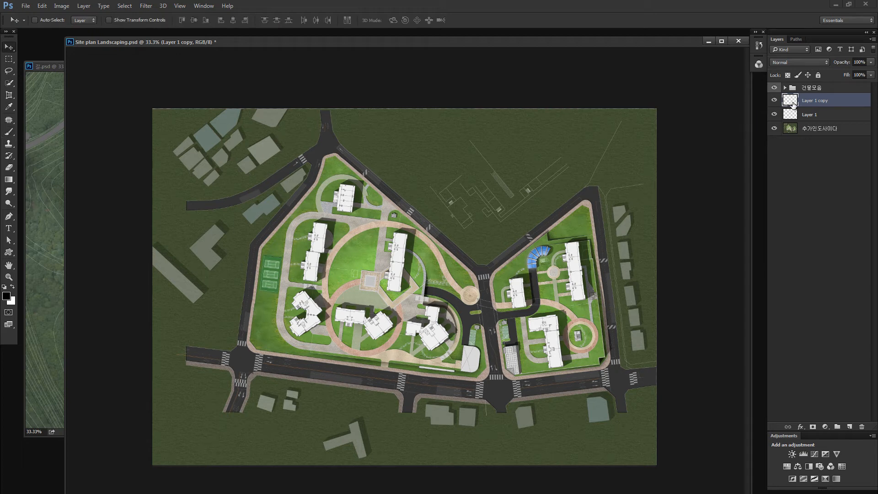
{"action": "key", "text": "Delete"}
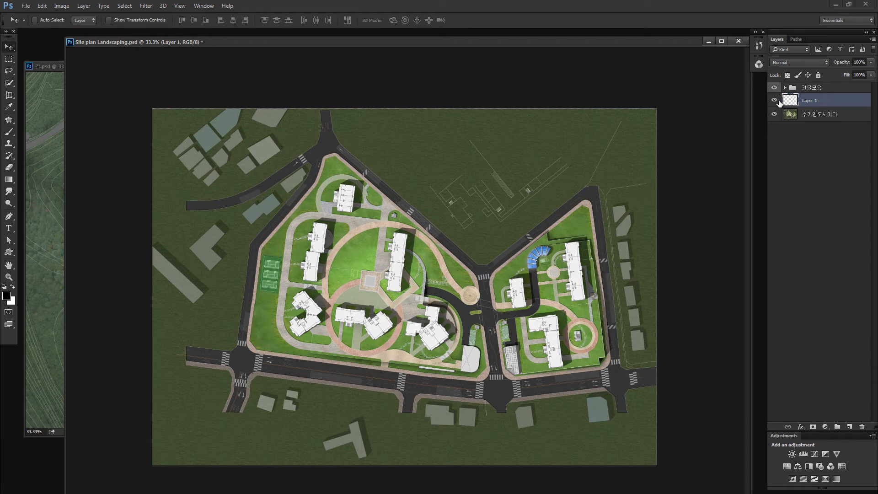
{"action": "left_click", "coordinate": [775, 100]}
{"action": "left_click", "coordinate": [790, 100], "text": "ctrl"}
{"action": "key", "text": "Return"}
Paint scattered trees on Layer 1 over the southwestern lawn and in a row along the northwestern site edge
{"action": "key", "text": "b"}
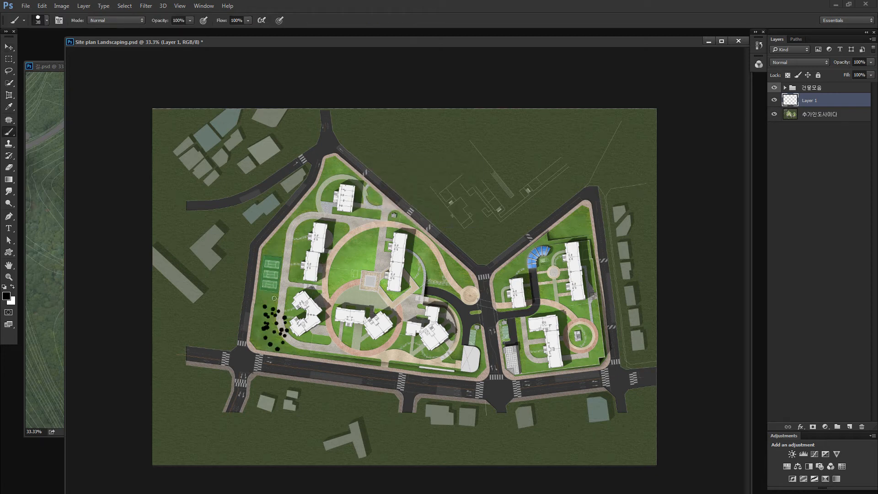
{"action": "left_click", "coordinate": [307, 206]}
{"action": "left_click", "coordinate": [312, 202]}
{"action": "left_click", "coordinate": [316, 185]}
Switch to TOP TREE copy.psd, show the Tree 2 layer and copy it into the site plan above Layer 1
{"action": "key", "text": "ctrl+Tab"}
{"action": "key", "text": "ctrl+Tab"}
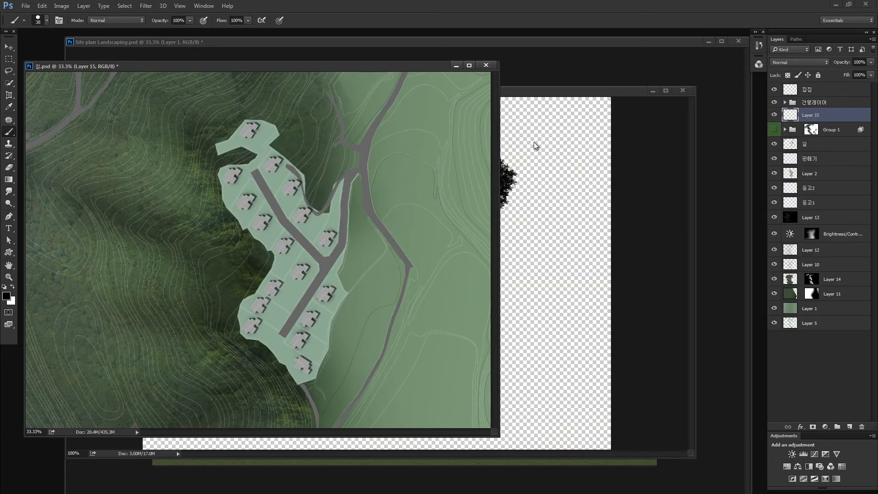
{"action": "left_click", "coordinate": [536, 146]}
{"action": "left_click", "coordinate": [774, 127]}
{"action": "left_click", "coordinate": [812, 127]}
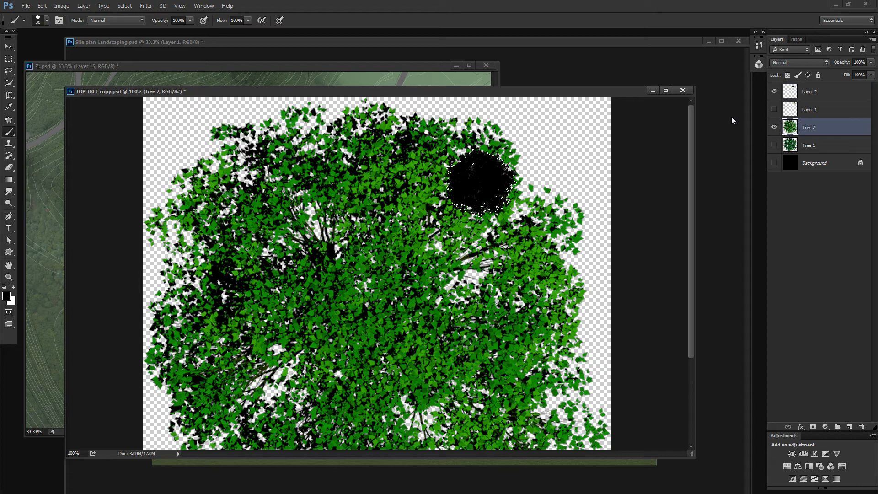
{"action": "key", "text": "v"}
{"action": "left_click_drag", "start_coordinate": [499, 92], "coordinate": [316, 253]}
{"action": "left_click_drag", "start_coordinate": [785, 127], "coordinate": [577, 274]}
{"action": "key", "text": "m"}
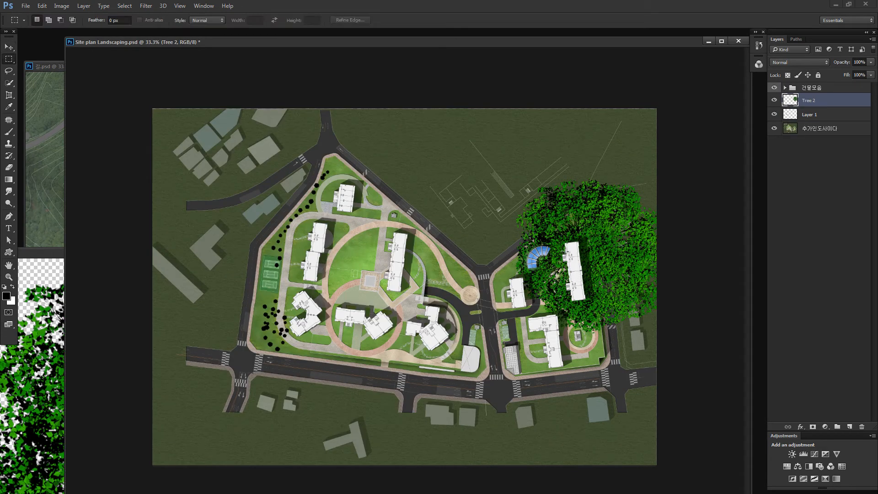
Move the Tree 2 image over to the western side of the plan and scale it down to a small tree
{"action": "key", "text": "v"}
{"action": "left_click_drag", "start_coordinate": [608, 247], "coordinate": [284, 243]}
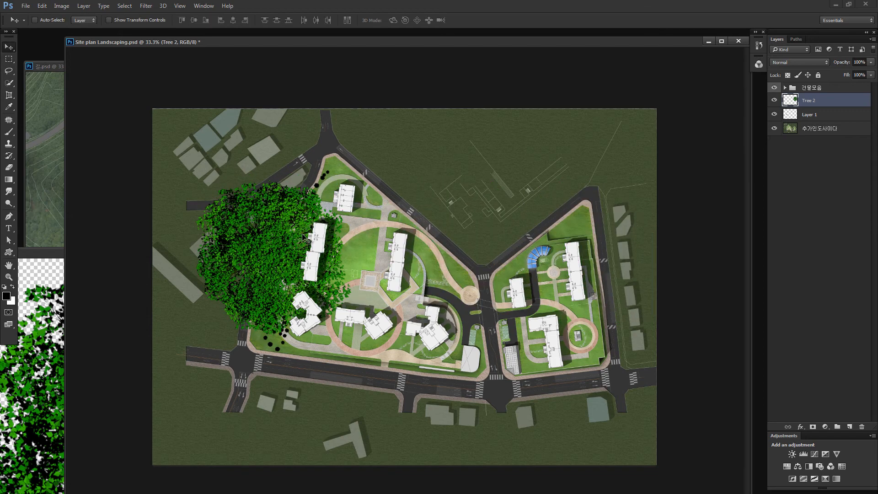
{"action": "key", "text": "ctrl+t"}
{"action": "left_click_drag", "start_coordinate": [380, 256], "coordinate": [234, 297]}
{"action": "key", "text": "Return"}
Select the small tree and duplicate it into a tight, overlapping clump on the same layer
{"action": "key", "text": "z"}
{"action": "key", "text": "m"}
{"action": "left_click_drag", "start_coordinate": [272, 232], "coordinate": [93, 448]}
{"action": "left_click_drag", "start_coordinate": [175, 344], "coordinate": [338, 343]}
{"action": "left_click_drag", "start_coordinate": [335, 343], "coordinate": [356, 336]}
{"action": "mouse_move", "coordinate": [355, 337]}
{"action": "left_mouse_down"}
{"action": "mouse_move", "coordinate": [380, 337]}
{"action": "mouse_move", "coordinate": [345, 337]}
{"action": "mouse_move", "coordinate": [323, 351]}
{"action": "left_mouse_up"}
{"action": "left_click_drag", "start_coordinate": [323, 351], "coordinate": [382, 352]}
Select the clump and duplicate it repeatedly into a larger foliage mass over the southwestern lawn and buildings
{"action": "left_click_drag", "start_coordinate": [267, 253], "coordinate": [448, 418]}
{"action": "left_click_drag", "start_coordinate": [359, 362], "coordinate": [394, 331]}
{"action": "mouse_move", "coordinate": [393, 333]}
{"action": "left_mouse_down"}
{"action": "mouse_move", "coordinate": [402, 329]}
{"action": "mouse_move", "coordinate": [397, 347]}
{"action": "left_mouse_up"}
{"action": "left_click_drag", "start_coordinate": [377, 342], "coordinate": [339, 354]}
{"action": "left_click_drag", "start_coordinate": [339, 355], "coordinate": [339, 380]}
{"action": "mouse_move", "coordinate": [341, 365]}
{"action": "left_mouse_down"}
{"action": "mouse_move", "coordinate": [345, 389]}
{"action": "mouse_move", "coordinate": [376, 392]}
{"action": "left_mouse_up"}
{"action": "left_click_drag", "start_coordinate": [269, 220], "coordinate": [551, 486]}
{"action": "left_click_drag", "start_coordinate": [449, 365], "coordinate": [425, 343]}
{"action": "left_click_drag", "start_coordinate": [409, 344], "coordinate": [518, 371]}
{"action": "scroll", "coordinate": [243, 316], "scroll_direction": "down", "scroll_amount": 3}
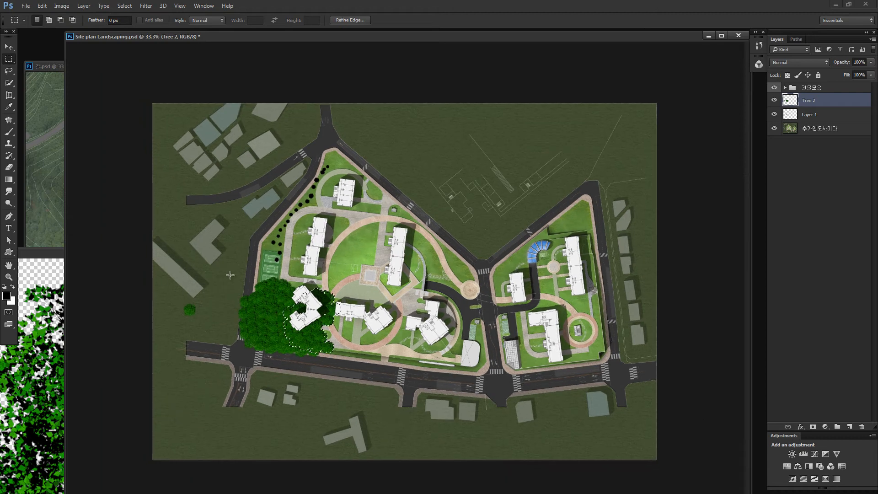
Select the foliage mass and duplicate it westward and up over the tennis courts and western buildings
{"action": "left_click_drag", "start_coordinate": [229, 275], "coordinate": [364, 396]}
{"action": "left_click_drag", "start_coordinate": [305, 311], "coordinate": [221, 300]}
{"action": "left_click_drag", "start_coordinate": [270, 285], "coordinate": [328, 259]}
{"action": "left_click_drag", "start_coordinate": [269, 282], "coordinate": [300, 257]}
{"action": "left_click_drag", "start_coordinate": [279, 257], "coordinate": [315, 256]}
Duplicate all the foliage northward until it covers the plan's northwestern part
{"action": "key", "text": "ctrl+a"}
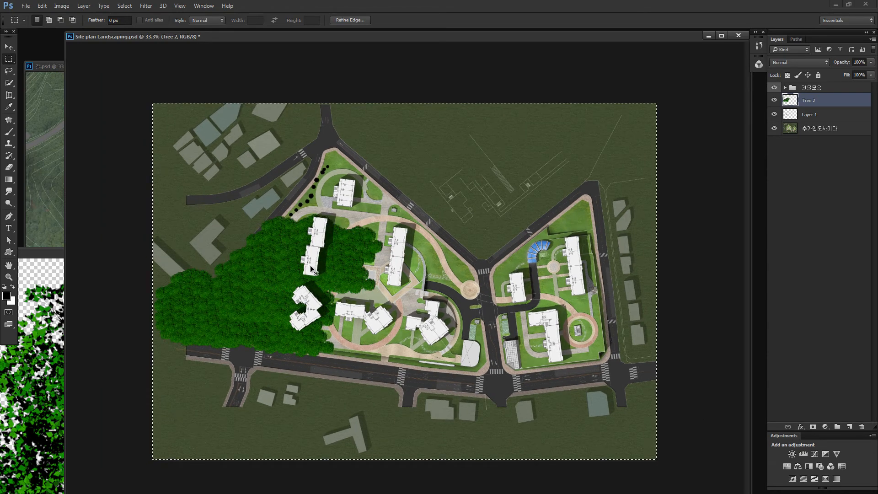
{"action": "left_click_drag", "start_coordinate": [254, 297], "coordinate": [257, 245]}
{"action": "left_click_drag", "start_coordinate": [274, 216], "coordinate": [289, 148]}
{"action": "left_click_drag", "start_coordinate": [279, 186], "coordinate": [287, 150]}
Duplicate the enlarged foliage across the eastern and southern parts of the site plan
{"action": "key", "text": "ctrl+a"}
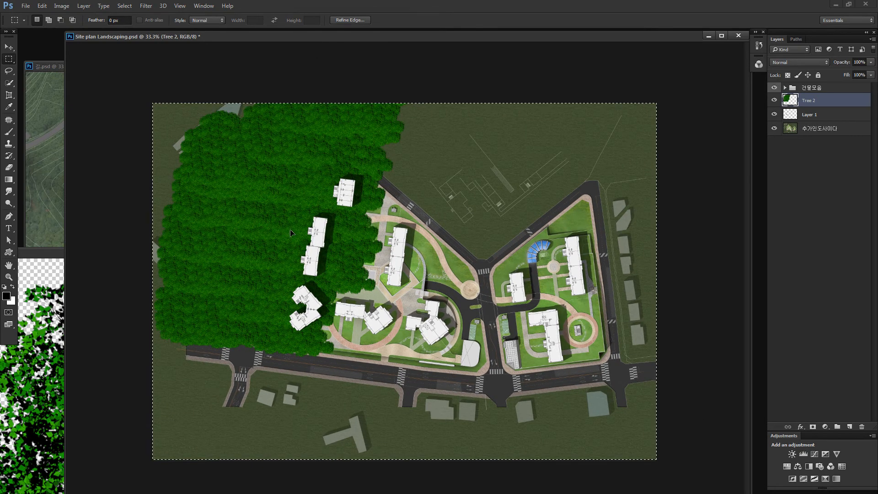
{"action": "left_click_drag", "start_coordinate": [266, 199], "coordinate": [392, 211]}
{"action": "left_click_drag", "start_coordinate": [403, 252], "coordinate": [529, 267]}
{"action": "left_click_drag", "start_coordinate": [497, 282], "coordinate": [513, 410]}
{"action": "left_click_drag", "start_coordinate": [453, 382], "coordinate": [171, 365]}
{"action": "mouse_move", "coordinate": [218, 343]}
{"action": "left_mouse_down"}
{"action": "mouse_move", "coordinate": [212, 289]}
{"action": "mouse_move", "coordinate": [199, 263]}
{"action": "left_mouse_up"}
Fill the remaining gaps at the plan's edges and corners with foliage copies, and deselect
{"action": "key", "text": "ctrl+a"}
{"action": "left_click_drag", "start_coordinate": [276, 320], "coordinate": [230, 275]}
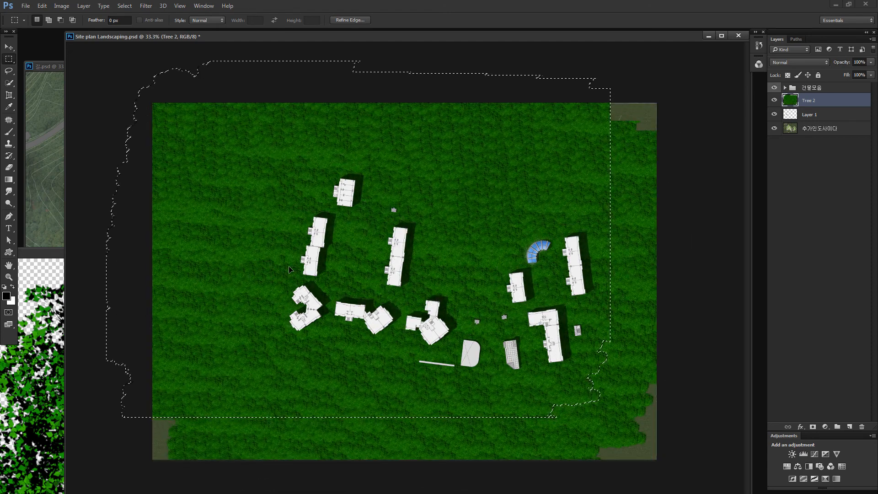
{"action": "mouse_move", "coordinate": [304, 277]}
{"action": "left_mouse_down"}
{"action": "mouse_move", "coordinate": [274, 363]}
{"action": "mouse_move", "coordinate": [327, 404]}
{"action": "left_mouse_up"}
{"action": "left_click_drag", "start_coordinate": [370, 385], "coordinate": [446, 386]}
{"action": "left_click_drag", "start_coordinate": [505, 331], "coordinate": [607, 223]}
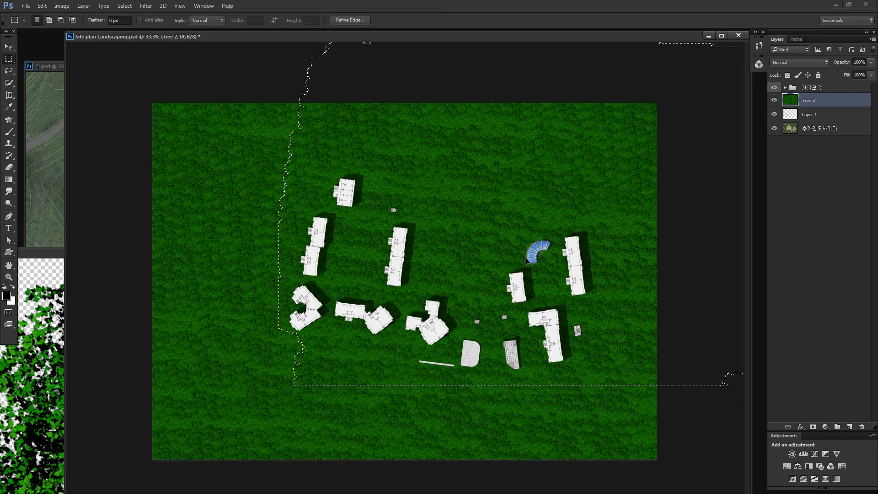
{"action": "key", "text": "ctrl+d"}
Load Layer 1's painted tree shapes as a selection and mask Tree 2 so the foliage shows only inside them
{"action": "key", "text": "v"}
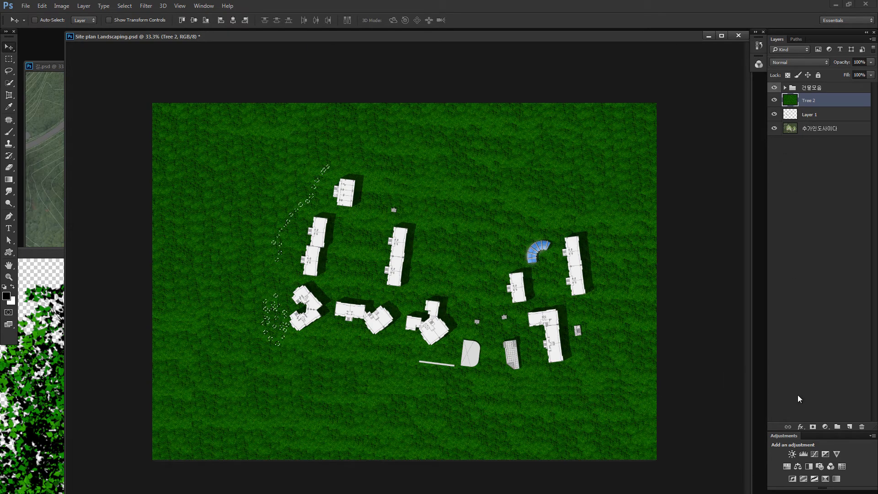
{"action": "left_click", "coordinate": [813, 426], "text": "alt"}
{"action": "key", "text": "z"}
{"action": "left_click_drag", "start_coordinate": [278, 318], "coordinate": [321, 318]}
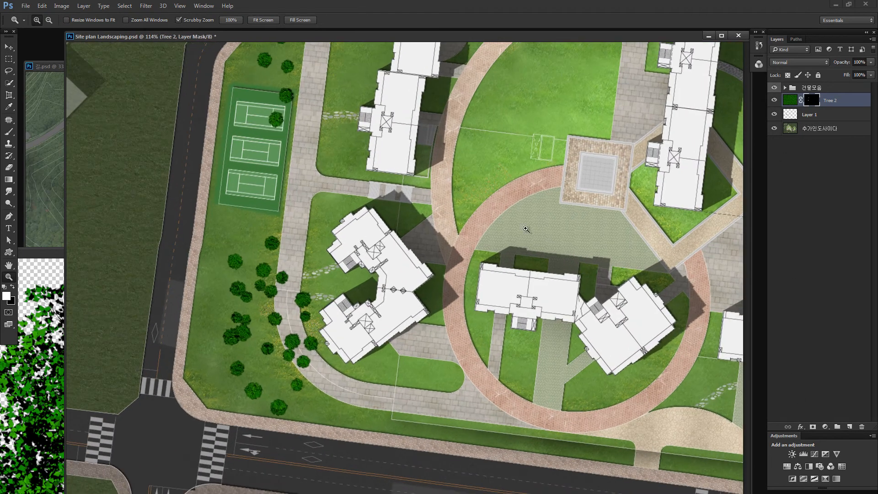
Set Layer 1's opacity to 56%, using it as a shadow slightly offset from the green foliage
{"action": "left_click", "coordinate": [791, 117]}
{"action": "key", "text": "v"}
{"action": "key", "text": "5"}
{"action": "key", "text": "6"}
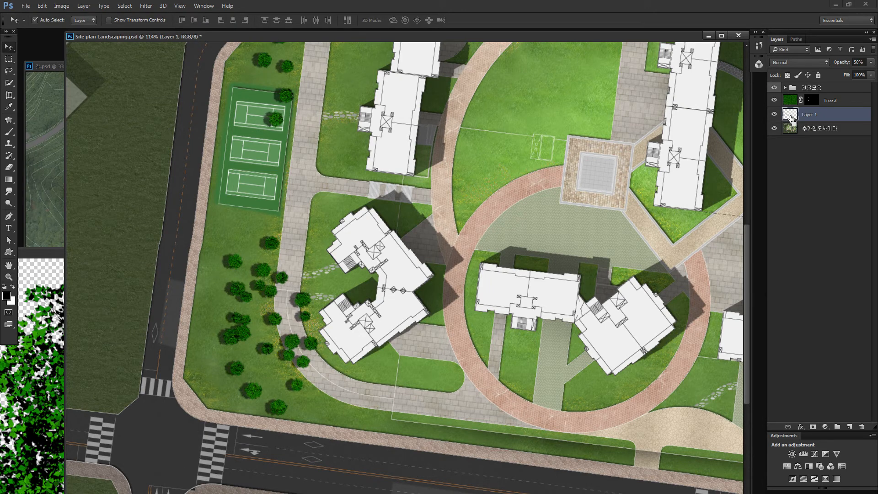
Close the TOP TREE copy.psd document without saving its changes
{"action": "key", "text": "ctrl+minus"}
{"action": "key", "text": "ctrl+minus"}
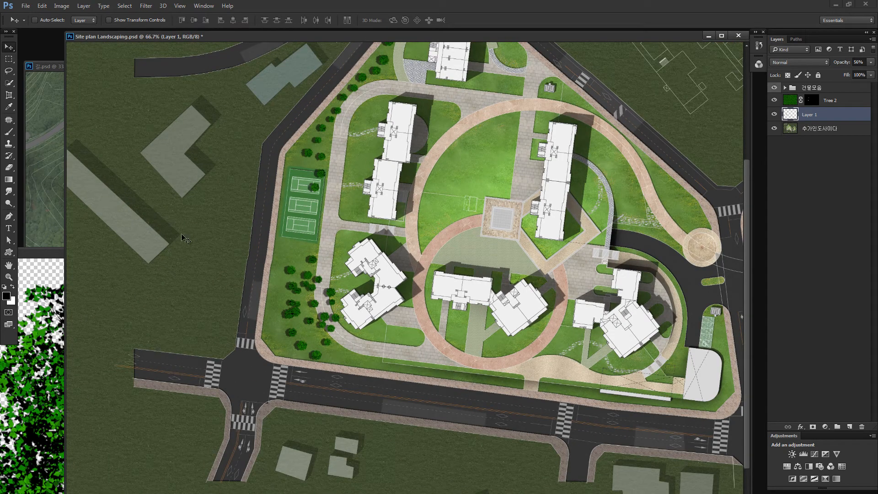
{"action": "left_click_drag", "start_coordinate": [56, 248], "coordinate": [189, 183]}
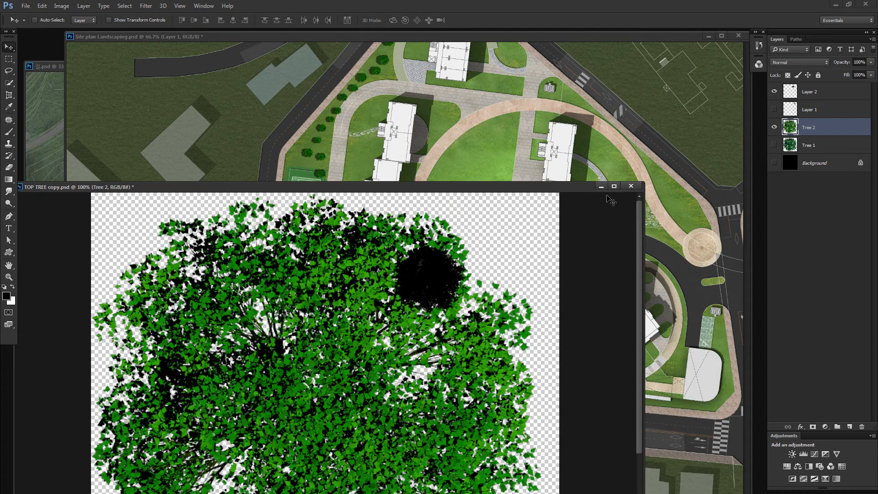
{"action": "left_click", "coordinate": [631, 187]}
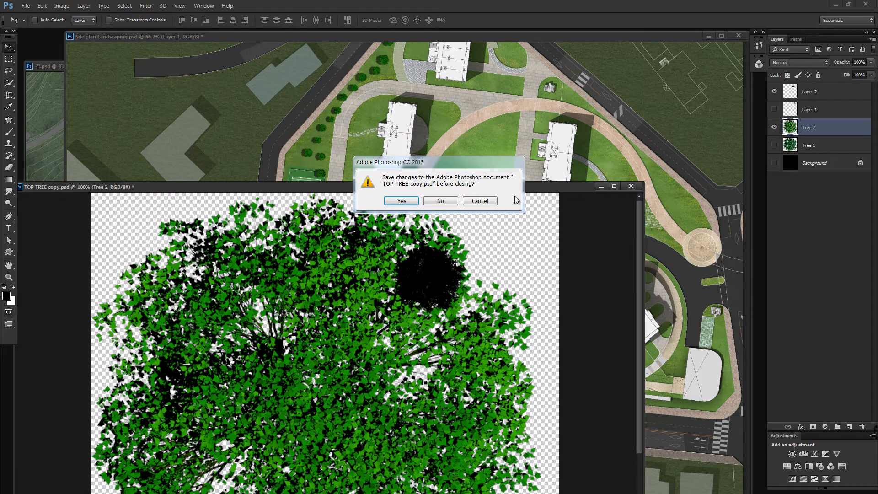
{"action": "left_click", "coordinate": [440, 201]}
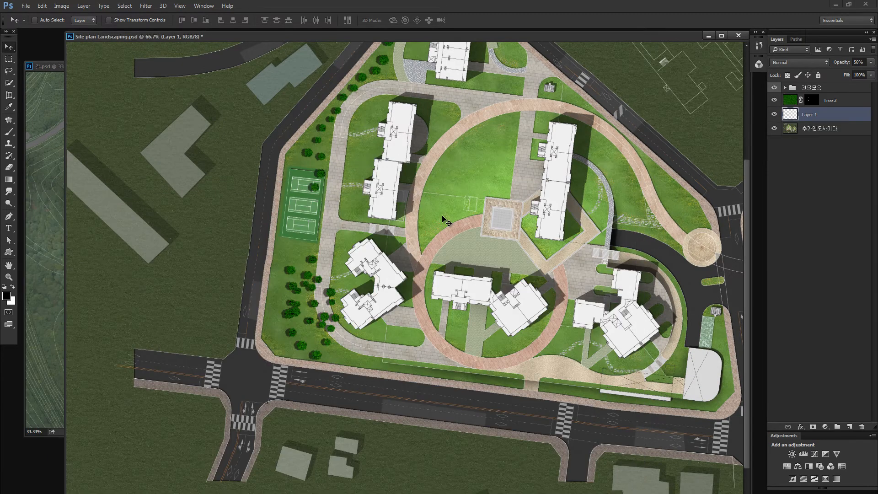
Delete the Layer 1 shadow layer and discard Tree 2's layer mask without applying it
{"action": "key", "text": "ctrl+e"}
{"action": "left_click", "coordinate": [803, 100]}
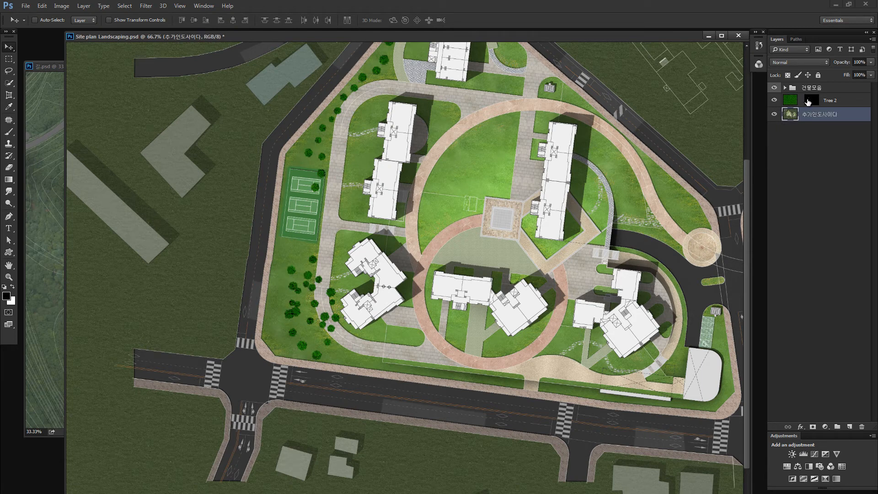
{"action": "left_click_drag", "start_coordinate": [812, 102], "coordinate": [862, 426]}
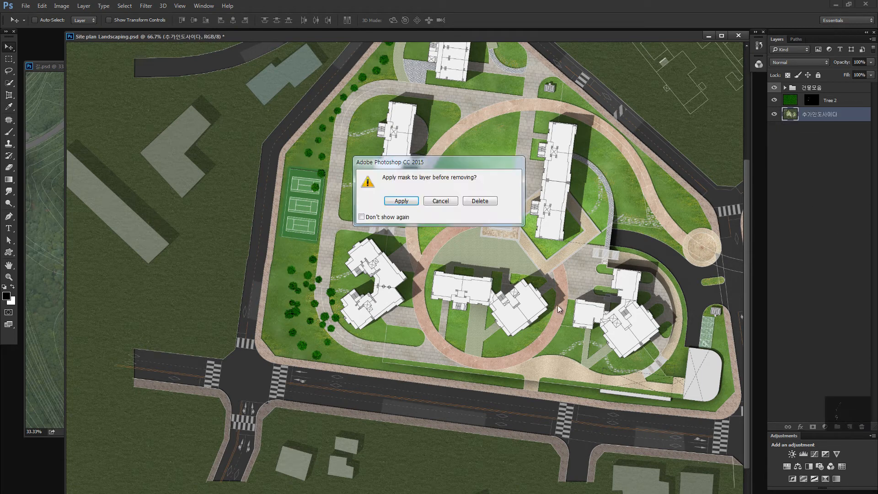
{"action": "left_click", "coordinate": [478, 202]}
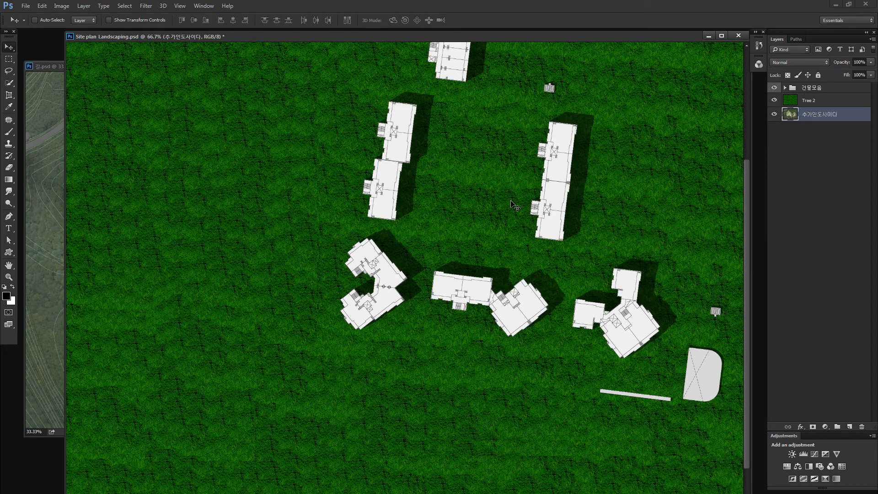
{"action": "key", "text": "ctrl+minus"}
{"action": "key", "text": "ctrl+minus"}
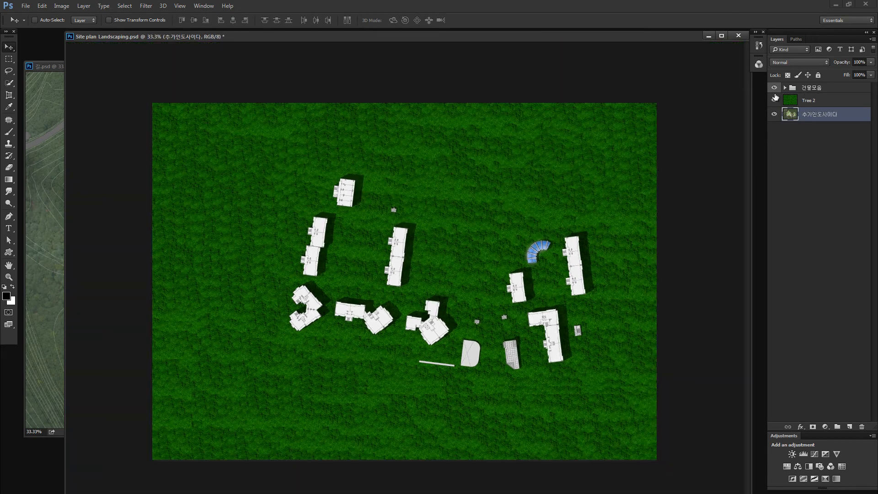
Add a black layer mask to the Tree 2 layer that hides all of its foliage
{"action": "left_click", "coordinate": [792, 105]}
{"action": "key", "text": "z"}
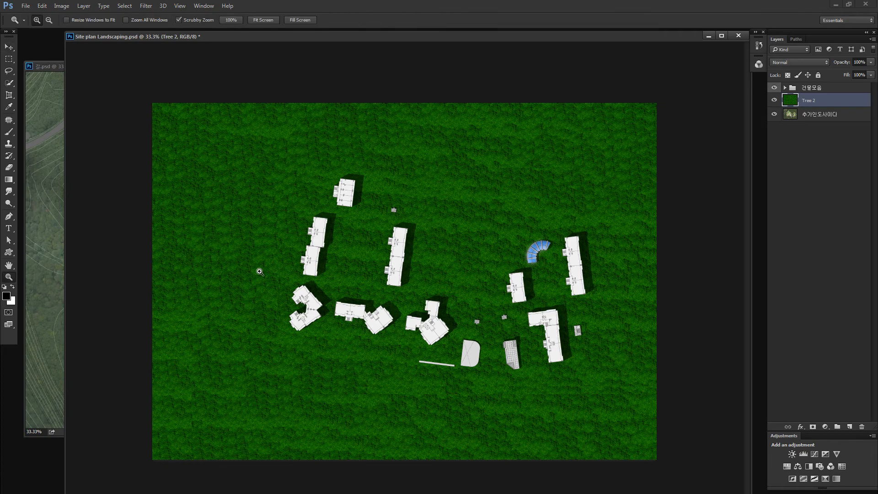
{"action": "left_click_drag", "start_coordinate": [256, 270], "coordinate": [299, 266]}
{"action": "key", "text": "ctrl+0"}
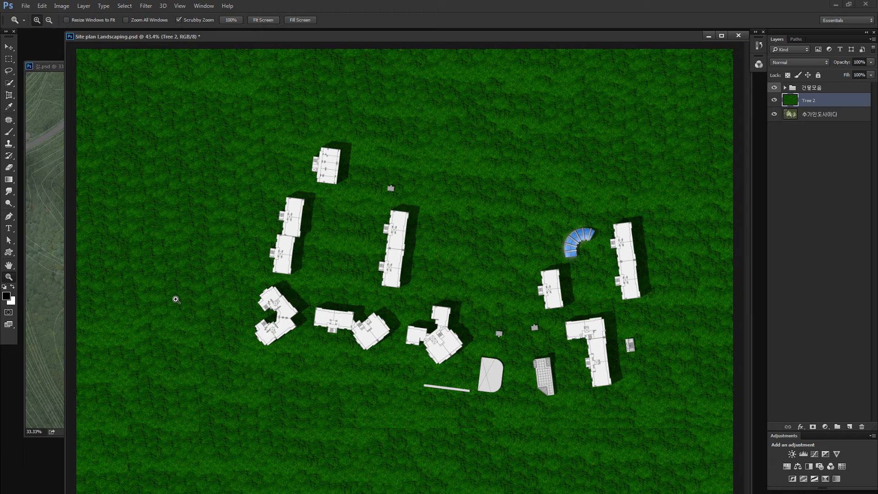
{"action": "key", "text": "ctrl+plus"}
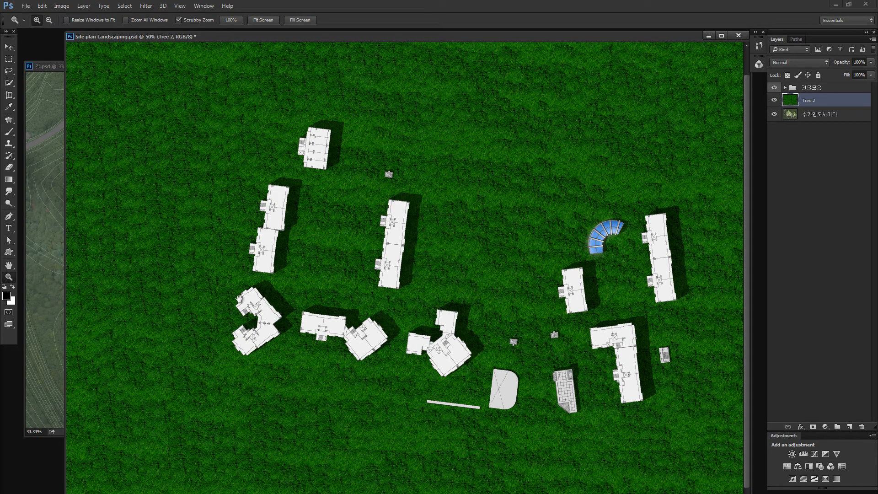
{"action": "left_click_drag", "start_coordinate": [262, 293], "coordinate": [302, 289]}
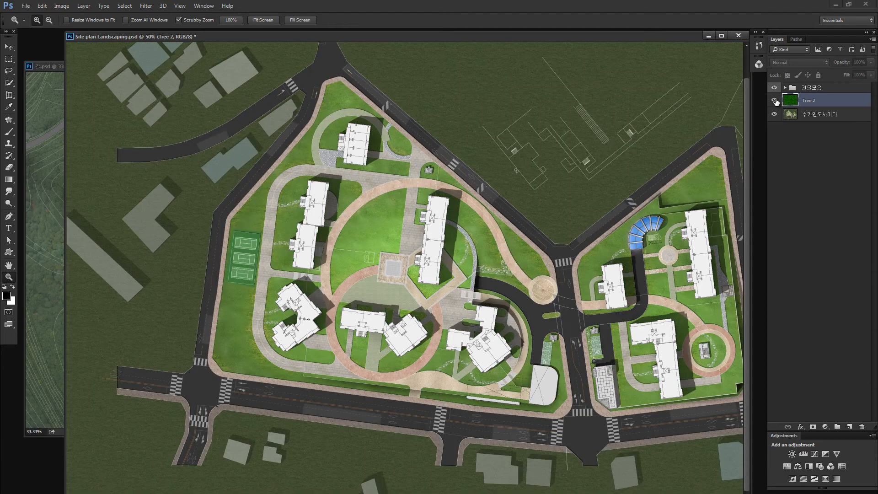
{"action": "left_click", "coordinate": [775, 101]}
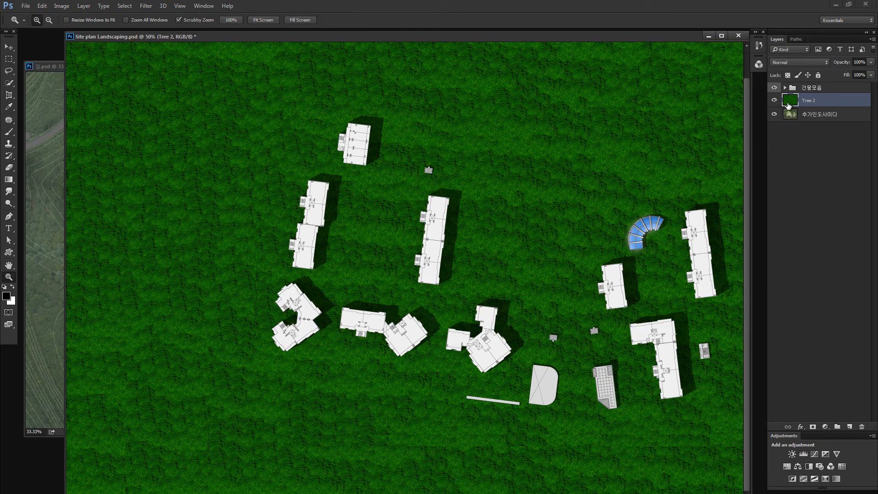
{"action": "key", "text": "alt"}
{"action": "left_click", "coordinate": [813, 427], "text": "alt"}
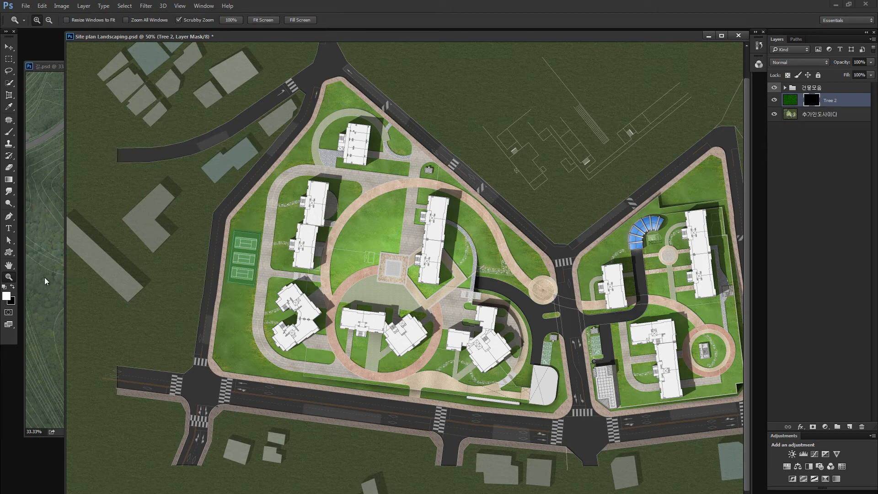
Brush white onto Tree 2's mask to reveal scattered trees across the western part of the site plan
{"action": "left_click", "coordinate": [9, 296]}
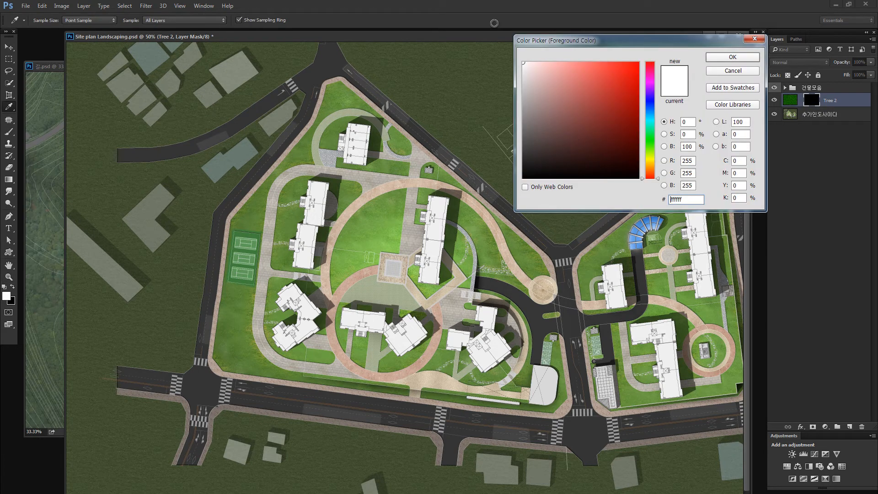
{"action": "left_click", "coordinate": [718, 60]}
{"action": "key", "text": "b"}
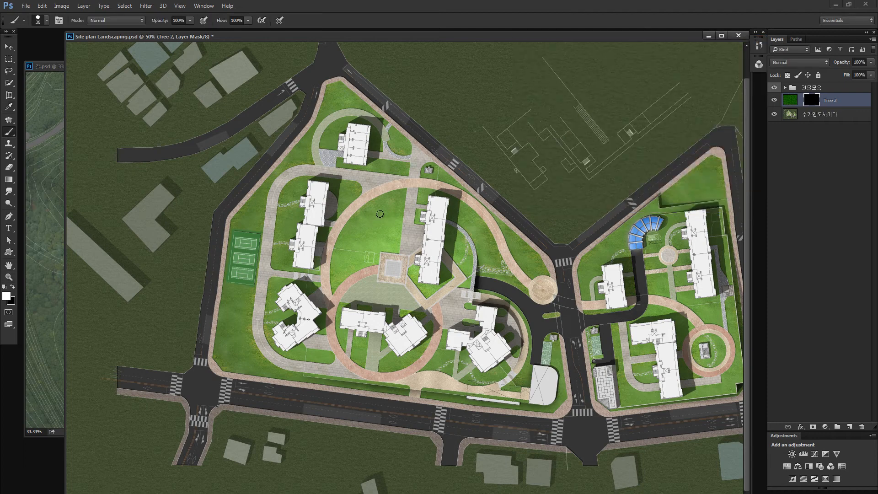
{"action": "mouse_move", "coordinate": [380, 214]}
{"action": "left_mouse_down"}
{"action": "mouse_move", "coordinate": [331, 274]}
{"action": "mouse_move", "coordinate": [304, 291]}
{"action": "left_mouse_up"}
{"action": "mouse_move", "coordinate": [253, 324]}
{"action": "left_mouse_down"}
{"action": "mouse_move", "coordinate": [197, 358]}
{"action": "mouse_move", "coordinate": [203, 376]}
{"action": "mouse_move", "coordinate": [224, 360]}
{"action": "mouse_move", "coordinate": [223, 325]}
{"action": "mouse_move", "coordinate": [190, 331]}
{"action": "left_mouse_up"}
{"action": "key", "text": "z"}
{"action": "mouse_move", "coordinate": [235, 381]}
{"action": "left_mouse_down"}
{"action": "mouse_move", "coordinate": [243, 359]}
{"action": "mouse_move", "coordinate": [308, 320]}
{"action": "left_mouse_up"}
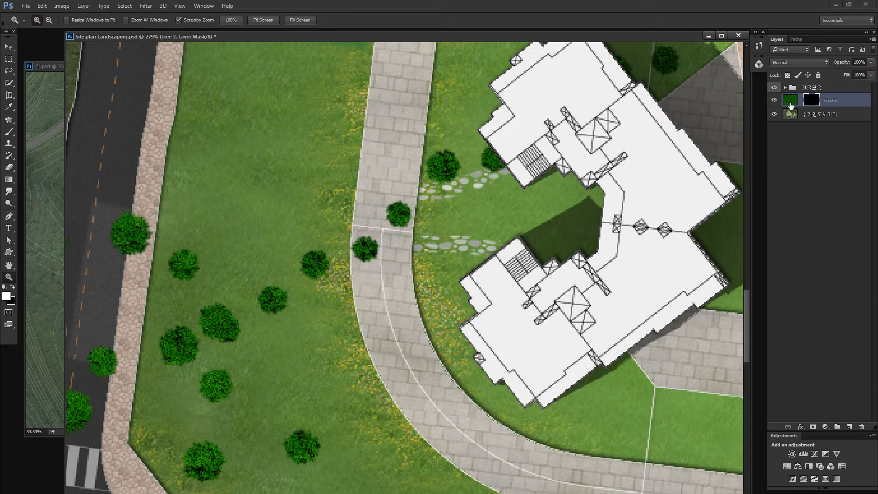
Refill Tree 2's mask with black and paint a single tree on the lawn beside the curved path
{"action": "key", "text": "ctrl+BackSpace"}
{"action": "key", "text": "b"}
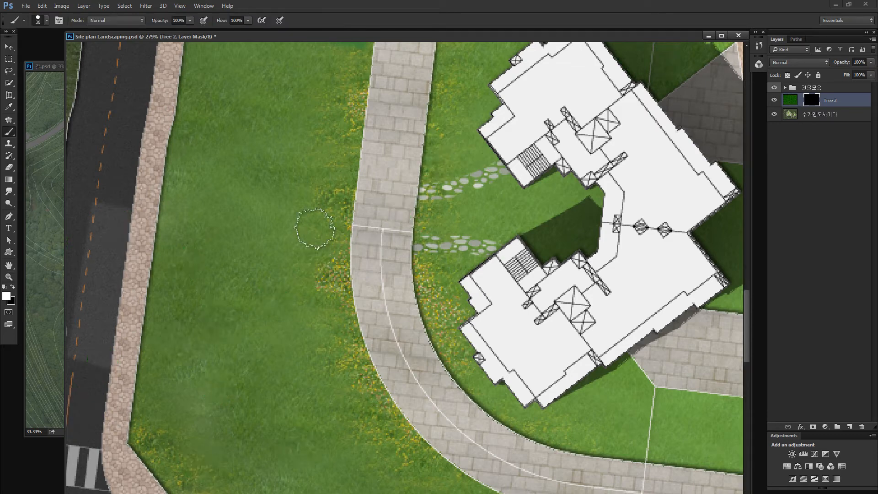
{"action": "left_click", "coordinate": [301, 243]}
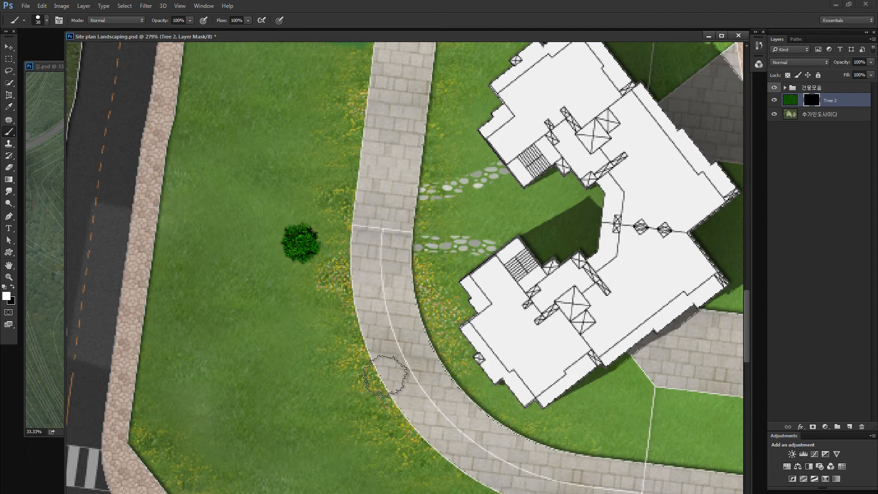
{"action": "key", "text": "ctrl+z"}
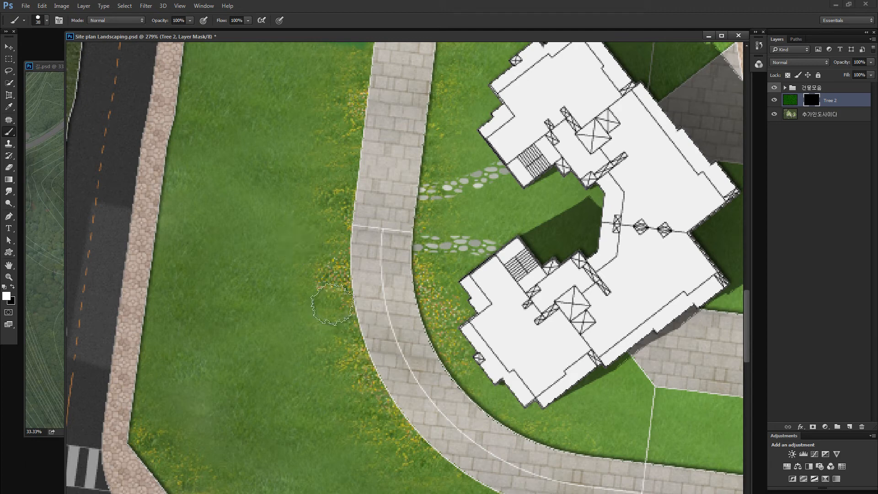
{"action": "left_click", "coordinate": [328, 298]}
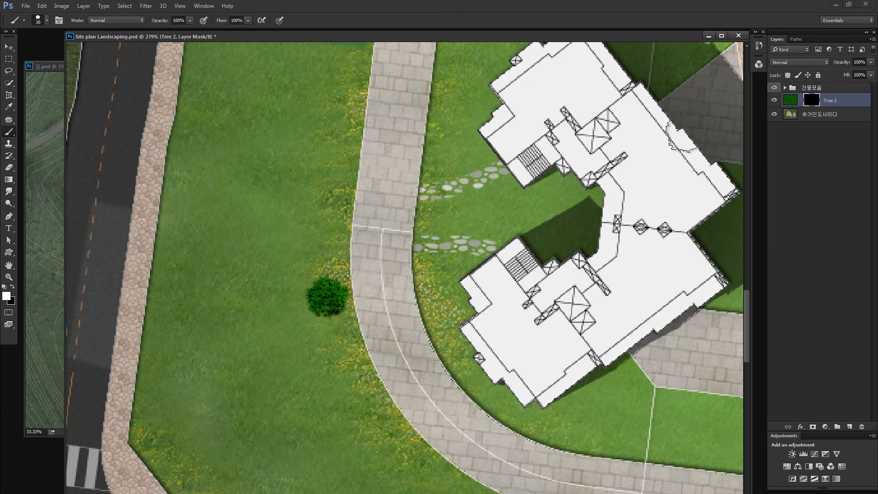
Shift the Tree 2 foliage image to an olive hue and set its saturation to -42 with Hue/Saturation
{"action": "left_click", "coordinate": [789, 99]}
{"action": "key", "text": "ctrl+u"}
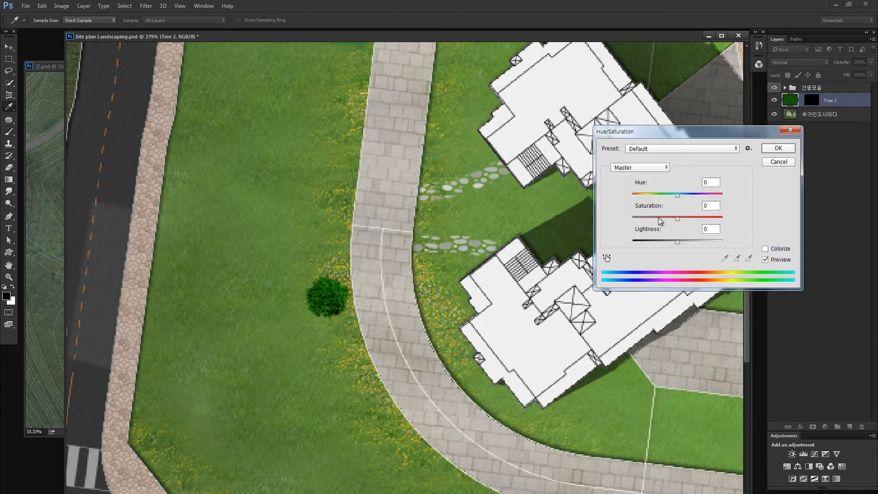
{"action": "left_click", "coordinate": [658, 217]}
{"action": "left_click", "coordinate": [697, 192]}
{"action": "left_click_drag", "start_coordinate": [695, 195], "coordinate": [661, 195]}
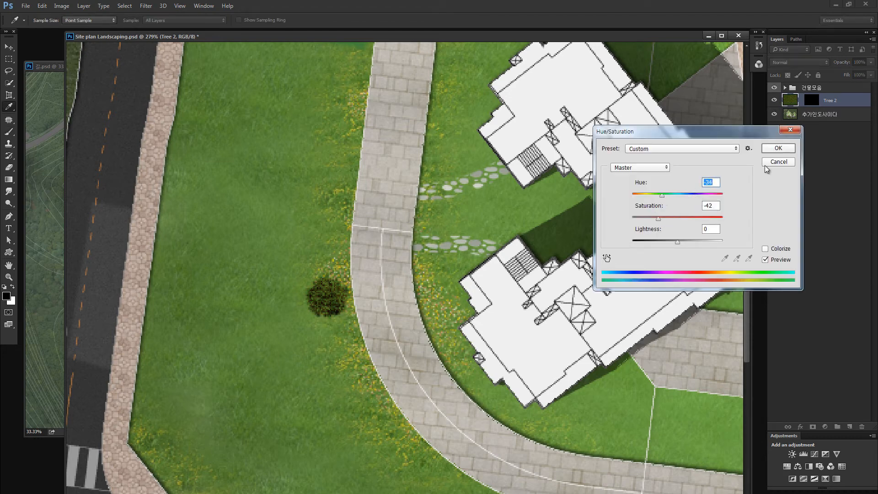
{"action": "left_click", "coordinate": [777, 148]}
Raise the Tree 2 foliage's brightness to 45 and shift its hue slightly toward green with Hue/Saturation
{"action": "left_click_drag", "start_coordinate": [689, 381], "coordinate": [702, 383]}
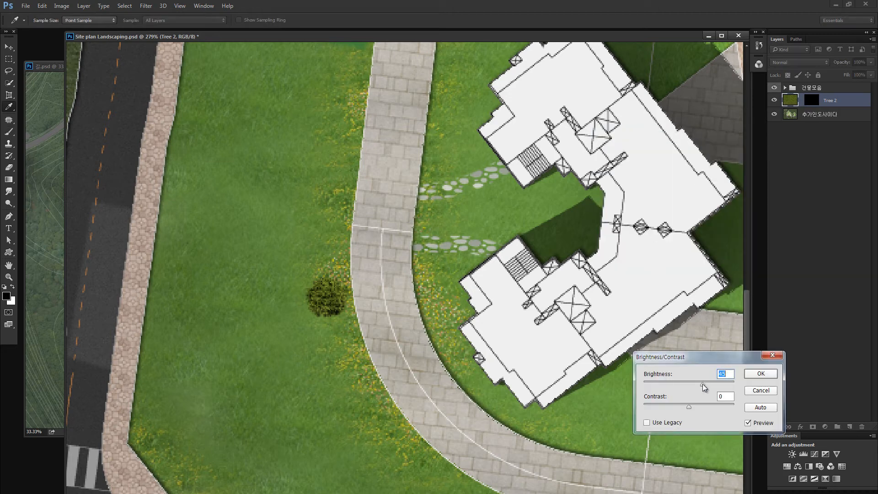
{"action": "left_click", "coordinate": [761, 374]}
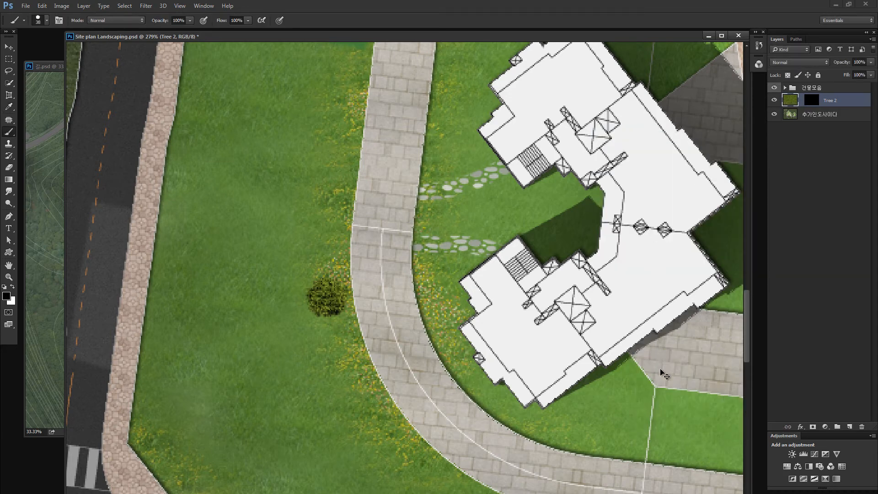
{"action": "scroll", "coordinate": [377, 386], "scroll_direction": "down", "scroll_amount": 10}
{"action": "key", "text": "ctrl+space"}
{"action": "left_click_drag", "start_coordinate": [283, 317], "coordinate": [419, 294]}
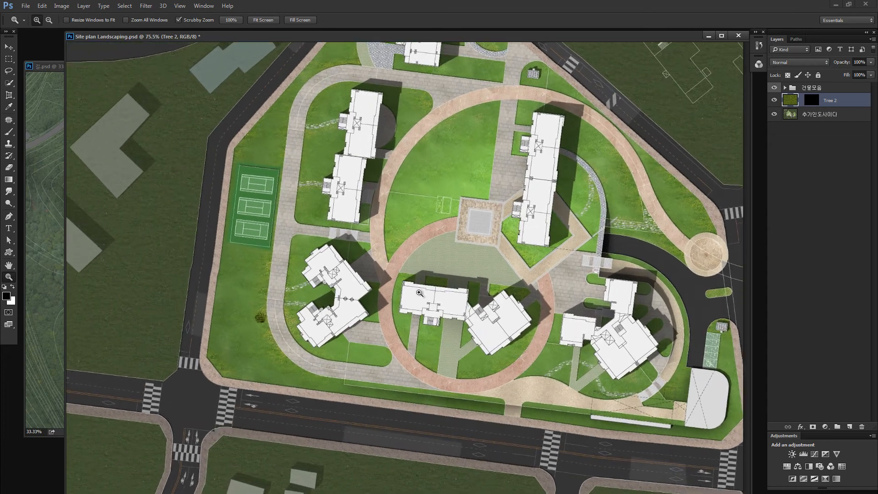
{"action": "key", "text": "ctrl+u"}
{"action": "left_click_drag", "start_coordinate": [672, 198], "coordinate": [680, 197]}
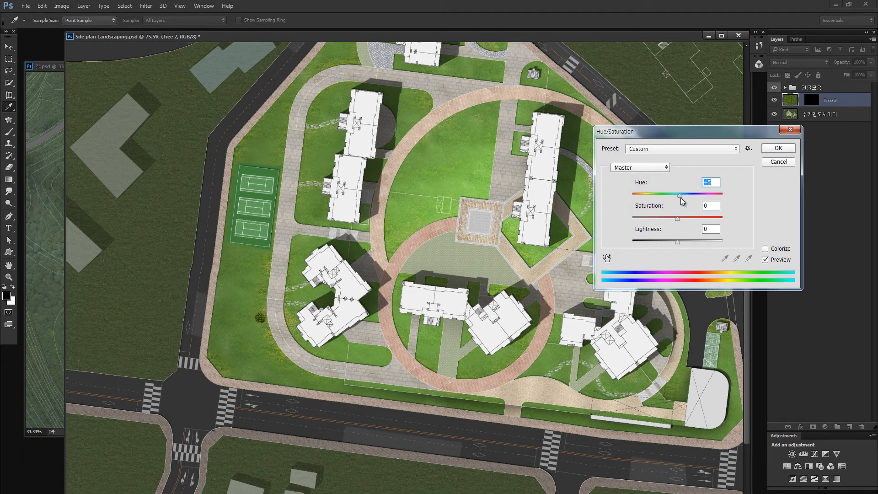
{"action": "left_click", "coordinate": [778, 148]}
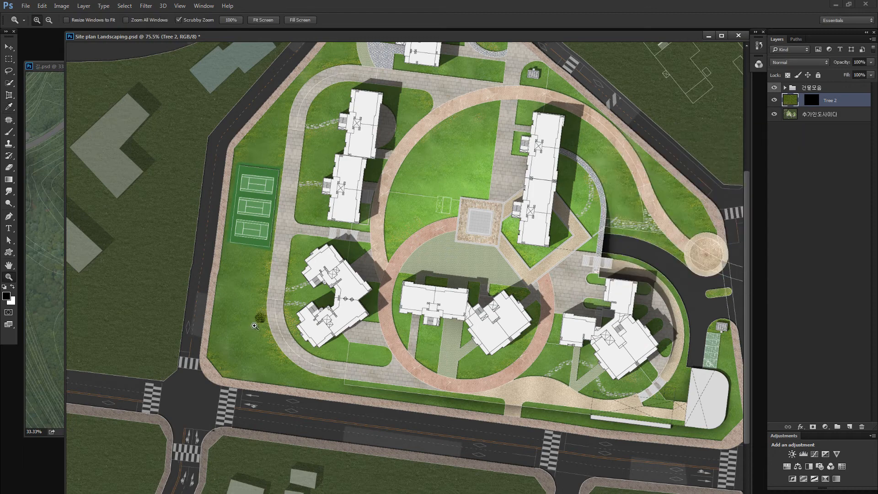
Select the area around the tree on Tree 2's mask, move the tree slightly southwest across the lawn, and deselect
{"action": "key", "text": "m"}
{"action": "mouse_move", "coordinate": [225, 273]}
{"action": "left_mouse_down"}
{"action": "mouse_move", "coordinate": [350, 343]}
{"action": "mouse_move", "coordinate": [348, 371]}
{"action": "left_mouse_up"}
{"action": "key", "text": "ctrl+backslash"}
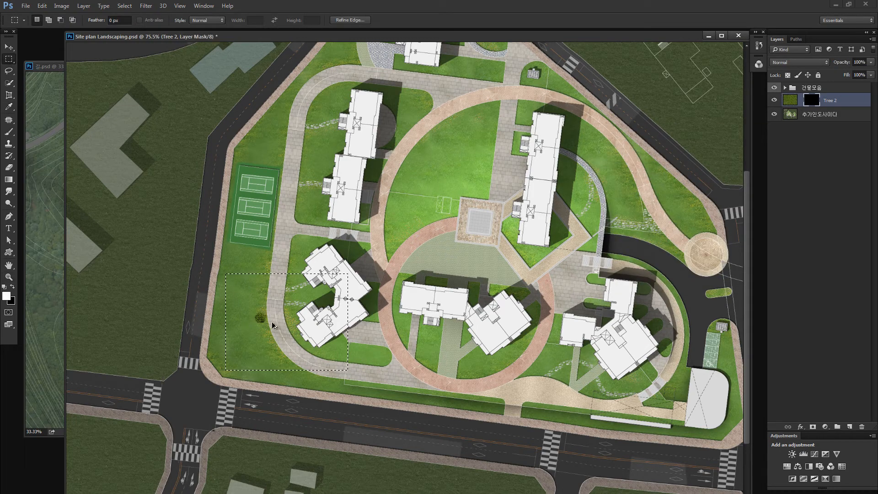
{"action": "left_click_drag", "start_coordinate": [276, 331], "coordinate": [317, 337]}
{"action": "key", "text": "ctrl+d"}
{"action": "key", "text": "z"}
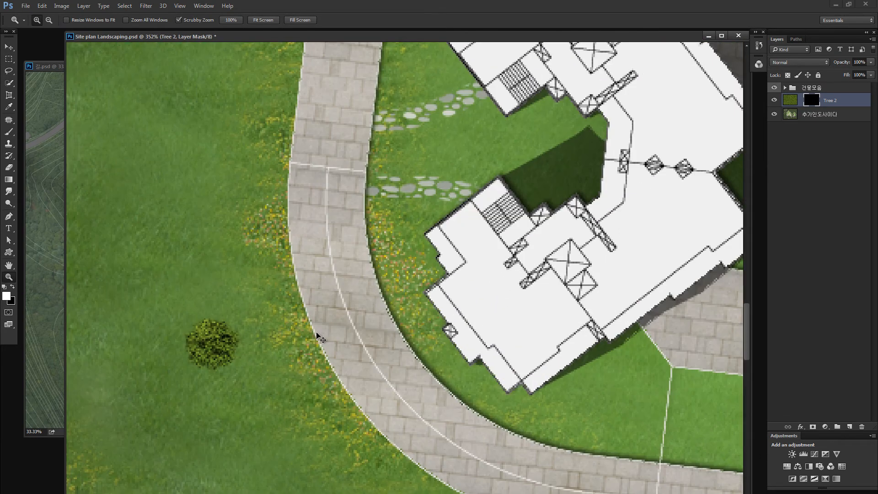
Add a Drop Shadow effect to the Tree 2 layer's foliage
{"action": "key", "text": "v"}
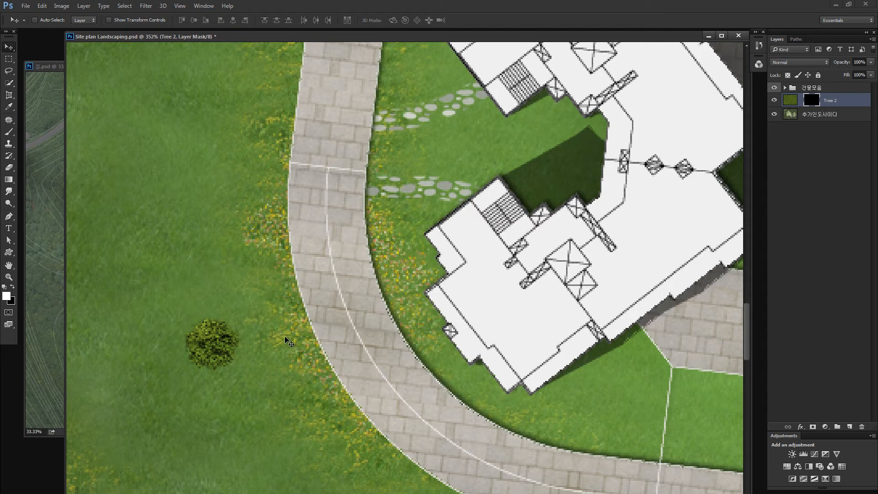
{"action": "key", "text": "ctrl+2"}
{"action": "left_click", "coordinate": [801, 427]}
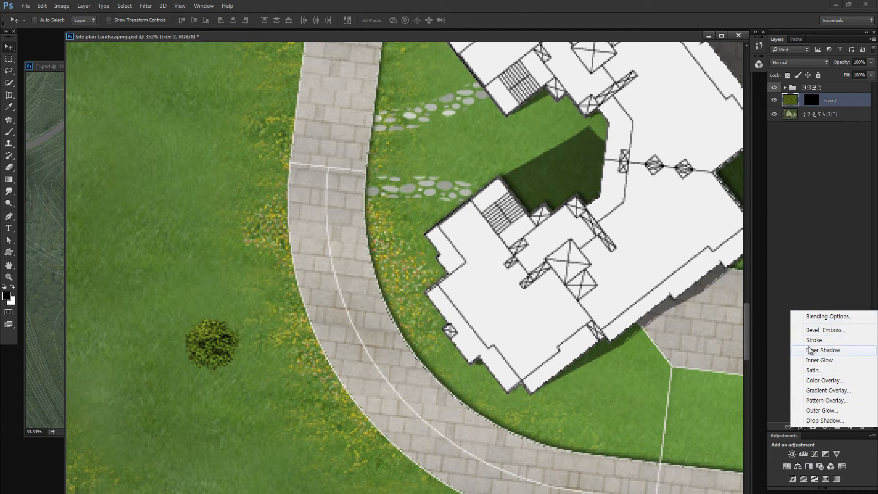
{"action": "left_click", "coordinate": [824, 421]}
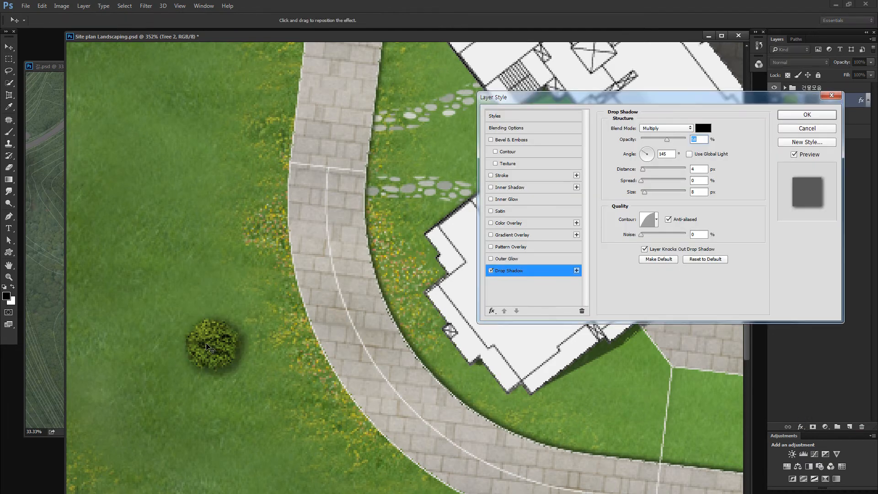
Cast the tree's shadow toward the northeast without global light, using angle -131°, distance 10 px and size 2 px
{"action": "left_click_drag", "start_coordinate": [398, 210], "coordinate": [369, 224]}
{"action": "left_click_drag", "start_coordinate": [364, 242], "coordinate": [265, 343]}
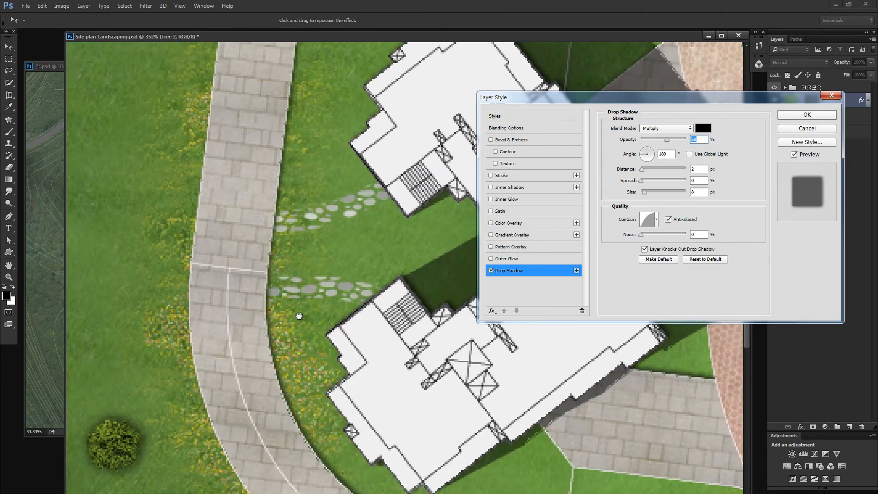
{"action": "mouse_move", "coordinate": [361, 352]}
{"action": "left_mouse_down"}
{"action": "mouse_move", "coordinate": [346, 362]}
{"action": "mouse_move", "coordinate": [362, 358]}
{"action": "left_mouse_up"}
{"action": "key", "text": "Tab"}
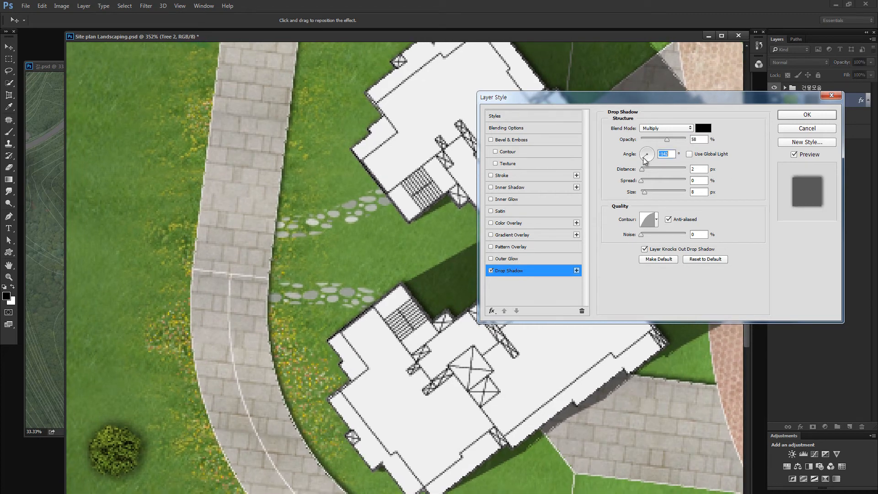
{"action": "left_click", "coordinate": [689, 154]}
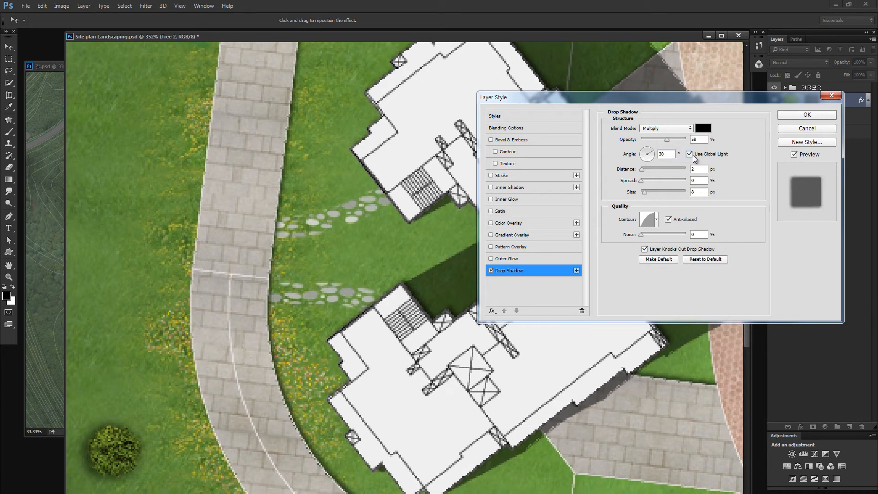
{"action": "left_click", "coordinate": [693, 156]}
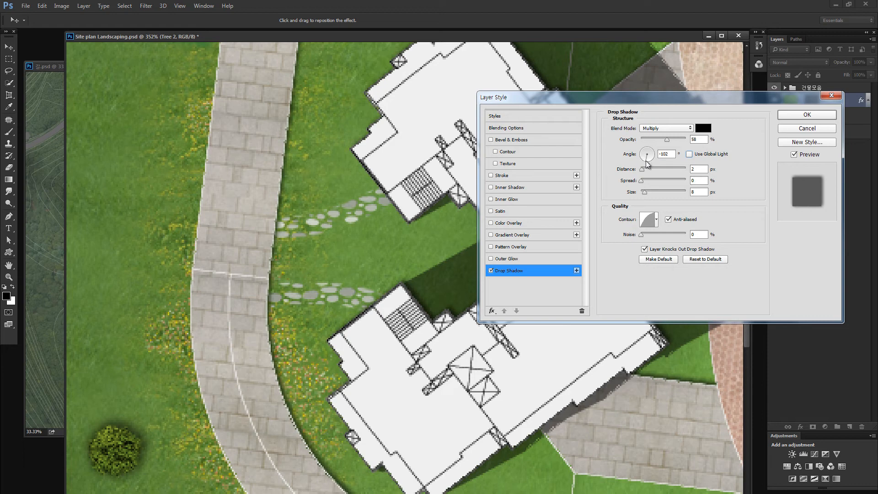
{"action": "left_click_drag", "start_coordinate": [646, 161], "coordinate": [641, 192]}
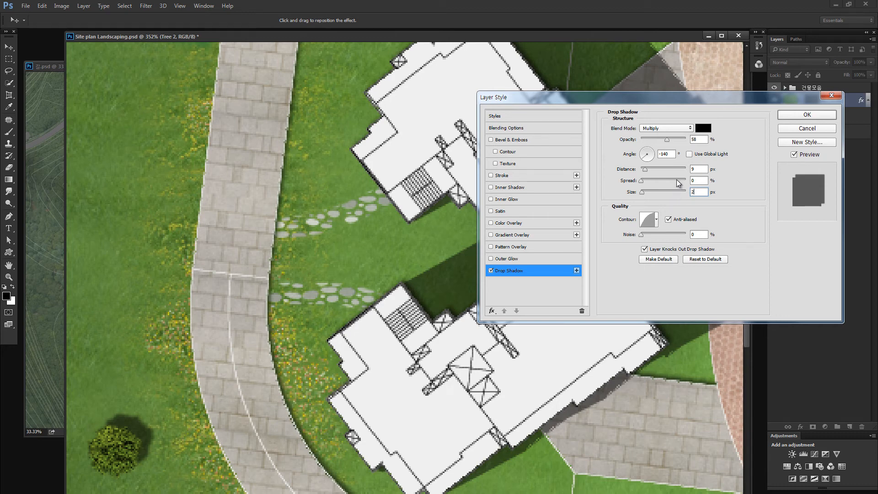
{"action": "left_click_drag", "start_coordinate": [185, 421], "coordinate": [180, 414]}
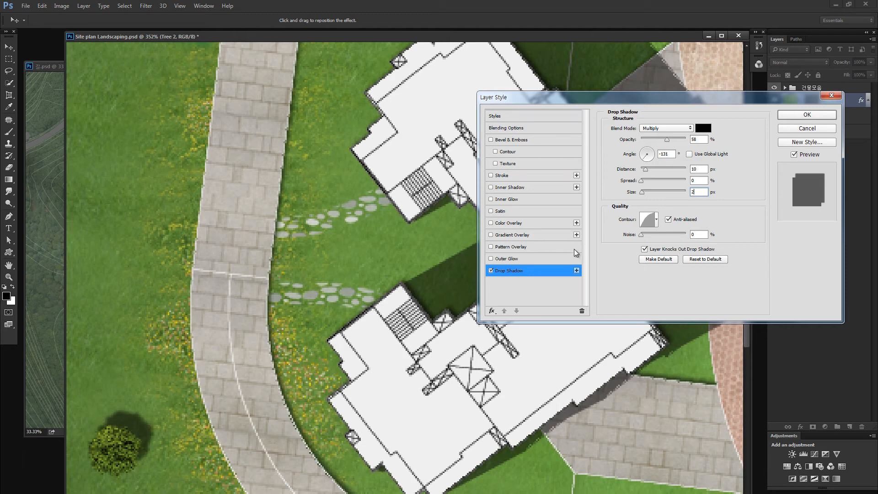
Lower the tree shadow's opacity to 43% and apply the layer style
{"action": "left_click", "coordinate": [666, 139]}
{"action": "left_click_drag", "start_coordinate": [666, 139], "coordinate": [659, 142]}
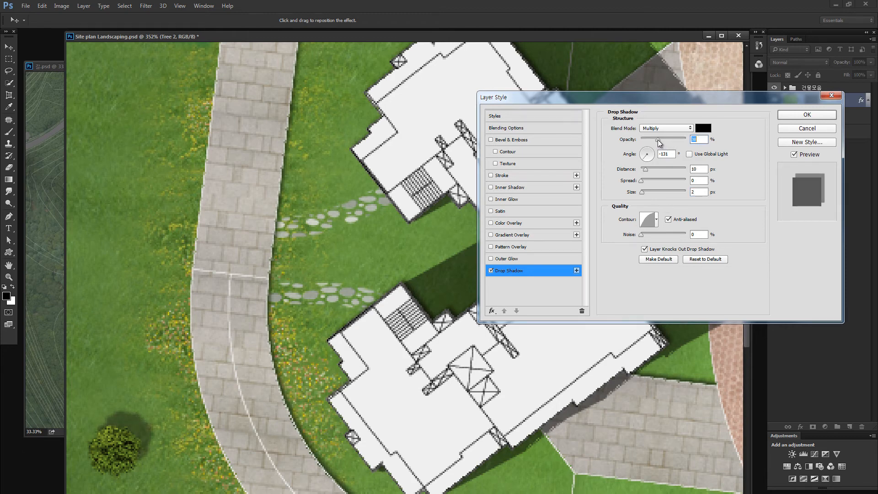
{"action": "left_click", "coordinate": [828, 115]}
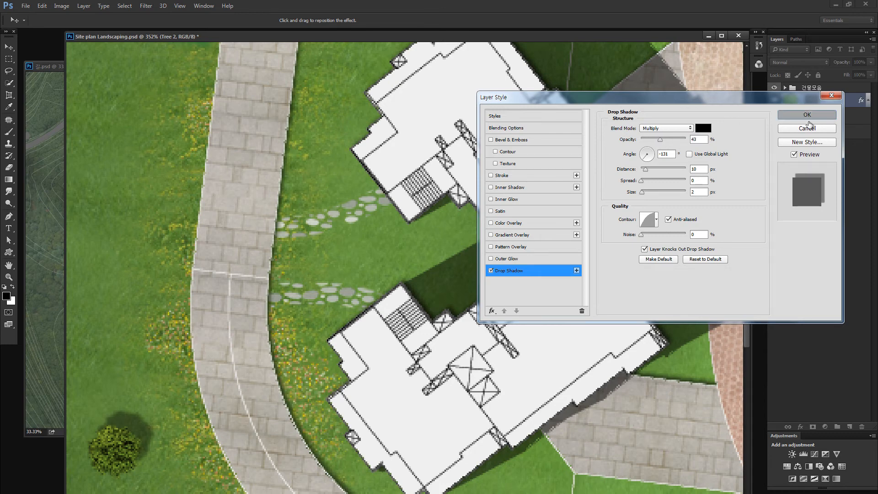
{"action": "left_click_drag", "start_coordinate": [210, 378], "coordinate": [247, 348]}
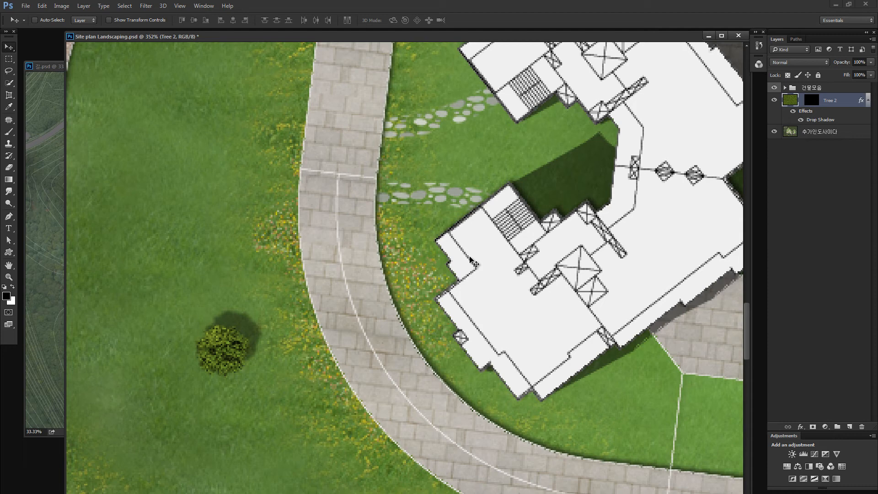
Add a second drop shadow to Tree 2 with distance 0 px and size 9 px, comparing the tree with and without it
{"action": "key", "text": "b"}
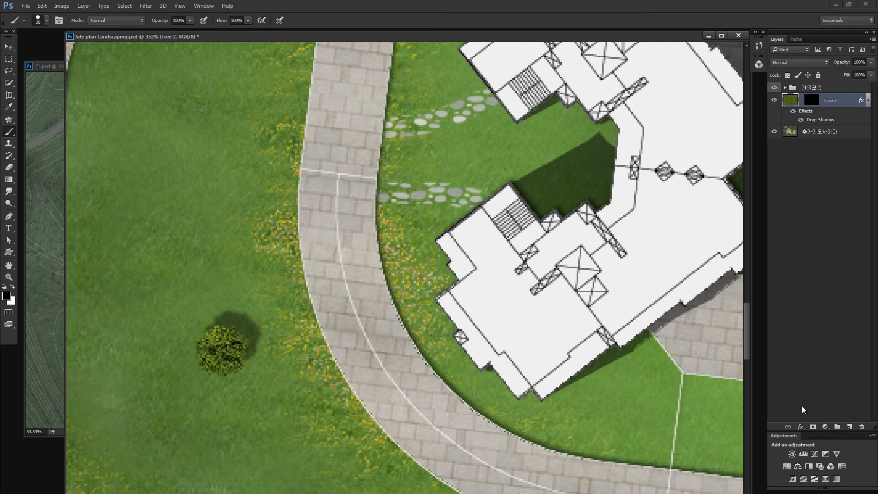
{"action": "double_click", "coordinate": [818, 120]}
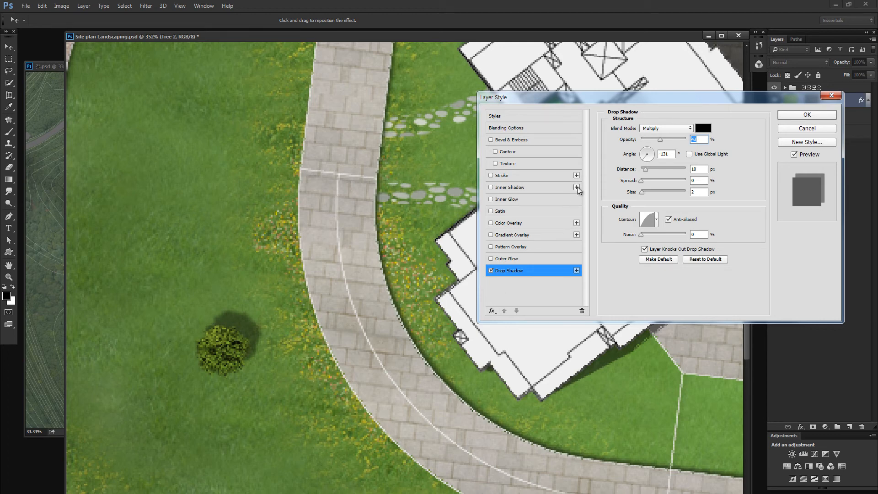
{"action": "left_click", "coordinate": [577, 271]}
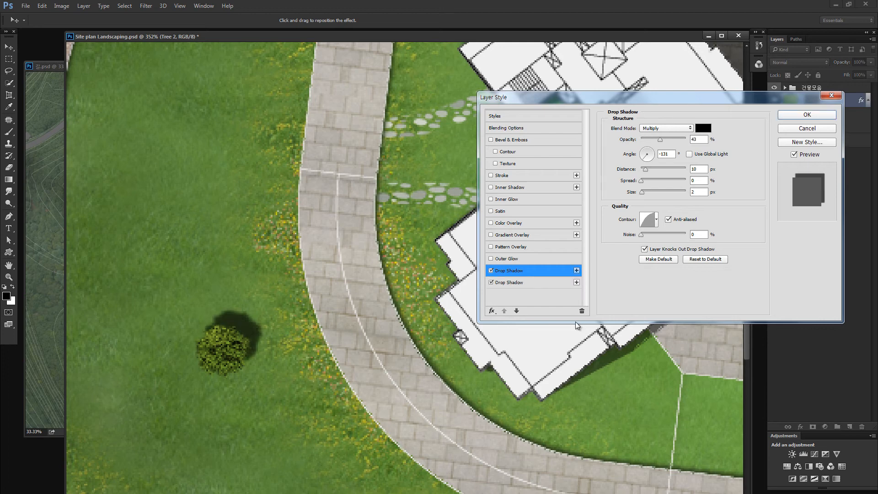
{"action": "left_click", "coordinate": [512, 282]}
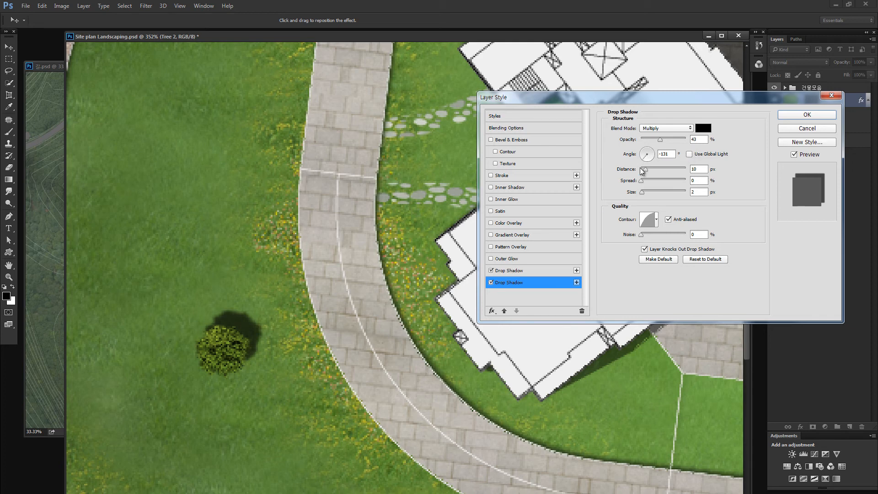
{"action": "left_click_drag", "start_coordinate": [645, 171], "coordinate": [643, 194]}
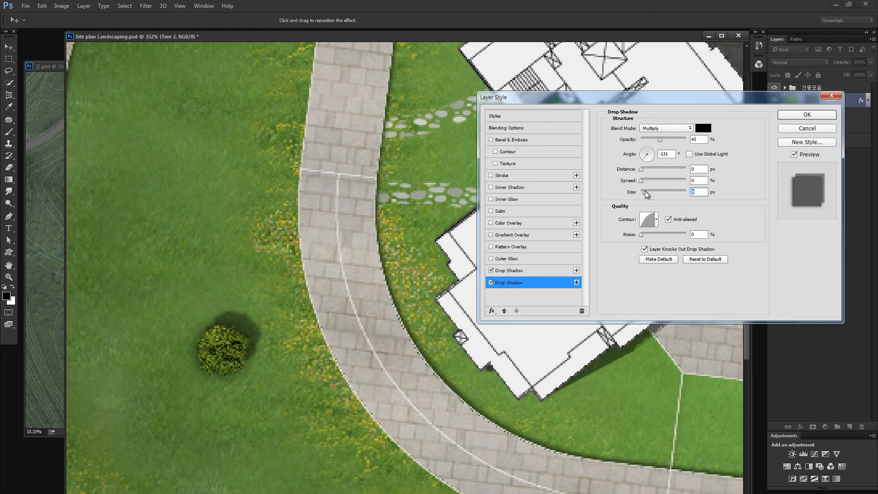
{"action": "left_click", "coordinate": [491, 282]}
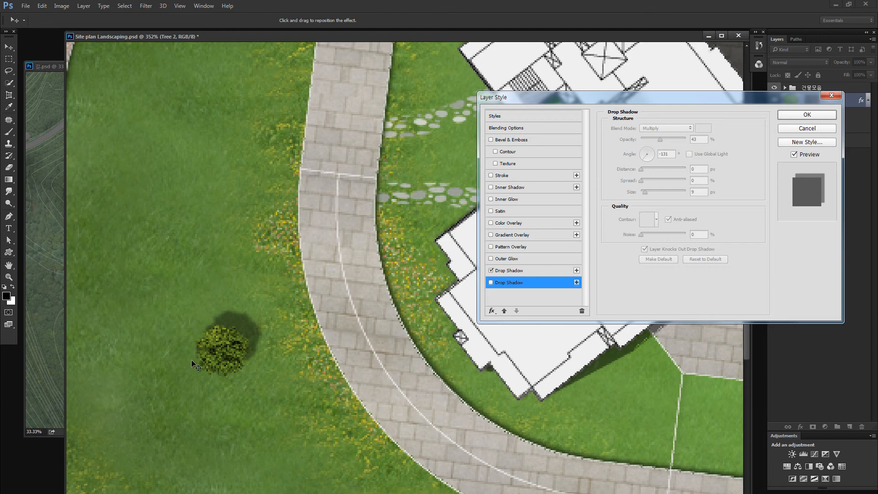
{"action": "left_click", "coordinate": [491, 283]}
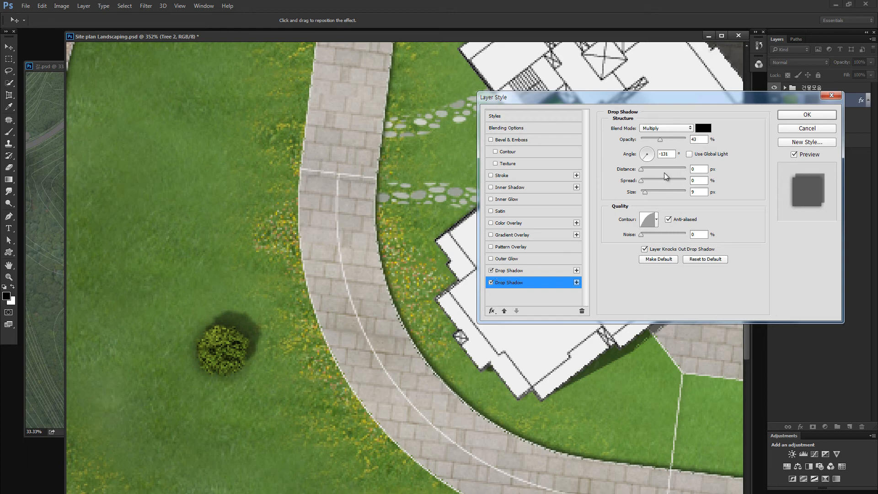
Color the second drop shadow dark green 163d20 and lower its opacity to about 31%
{"action": "left_click", "coordinate": [699, 128]}
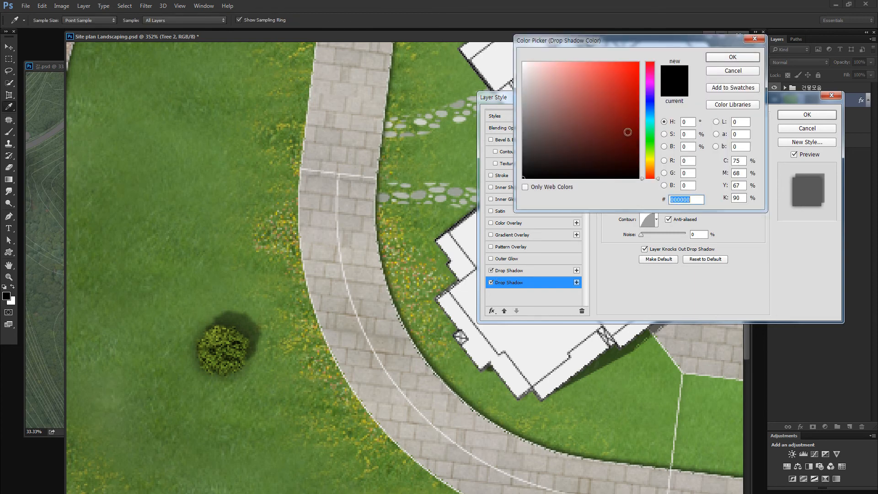
{"action": "left_click", "coordinate": [657, 138]}
{"action": "left_click", "coordinate": [582, 157]}
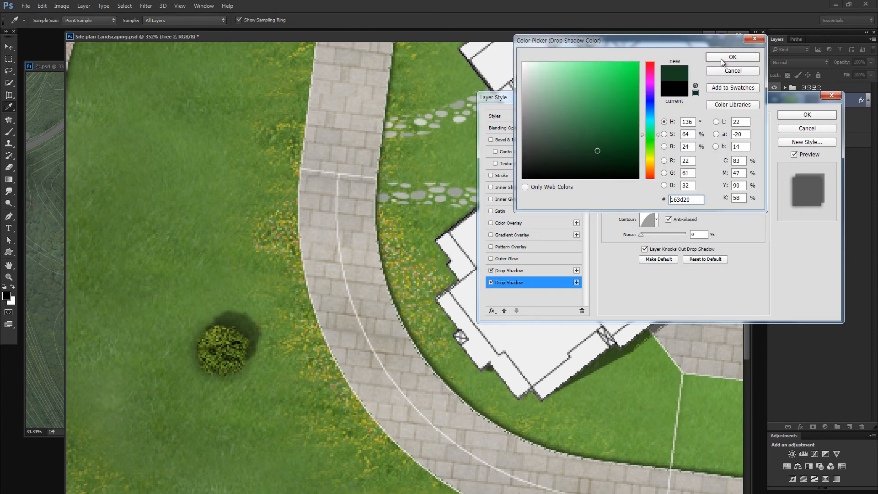
{"action": "left_click", "coordinate": [732, 57]}
{"action": "left_click_drag", "start_coordinate": [660, 140], "coordinate": [655, 140]}
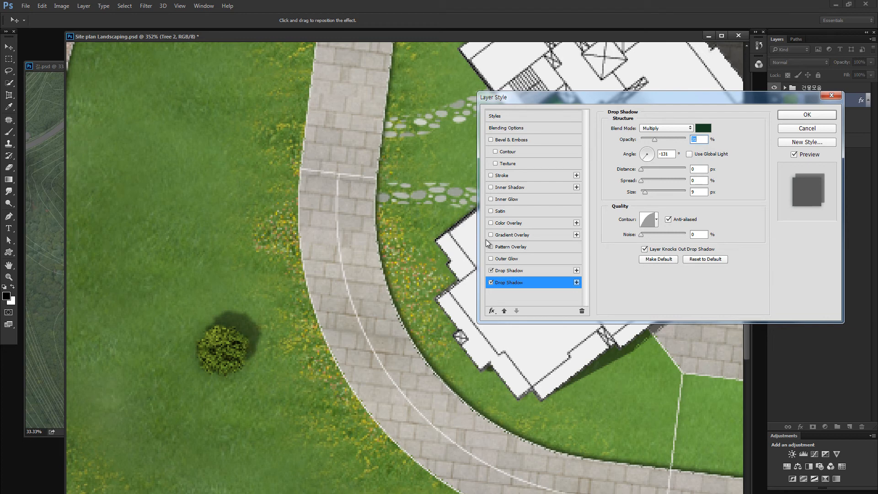
Enable Bevel & Emboss on Tree 2, turn off global light, and light it from the southwest at altitude 32°
{"action": "left_click", "coordinate": [506, 142]}
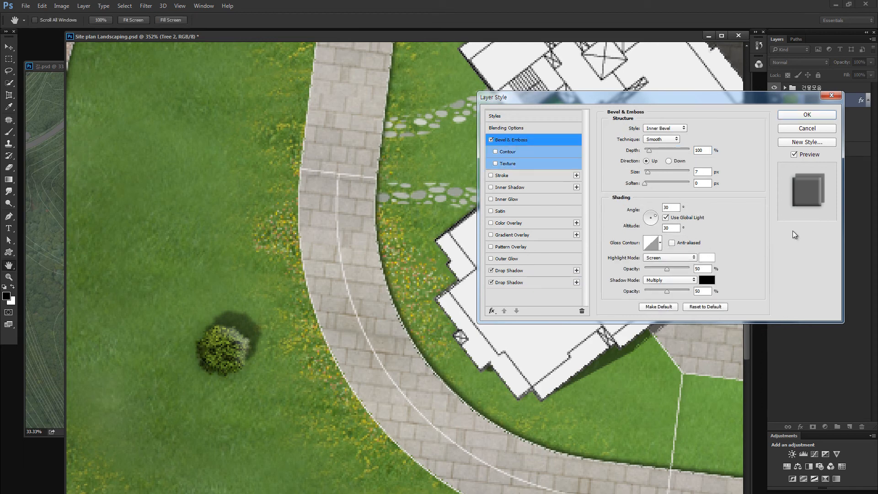
{"action": "left_click", "coordinate": [666, 218]}
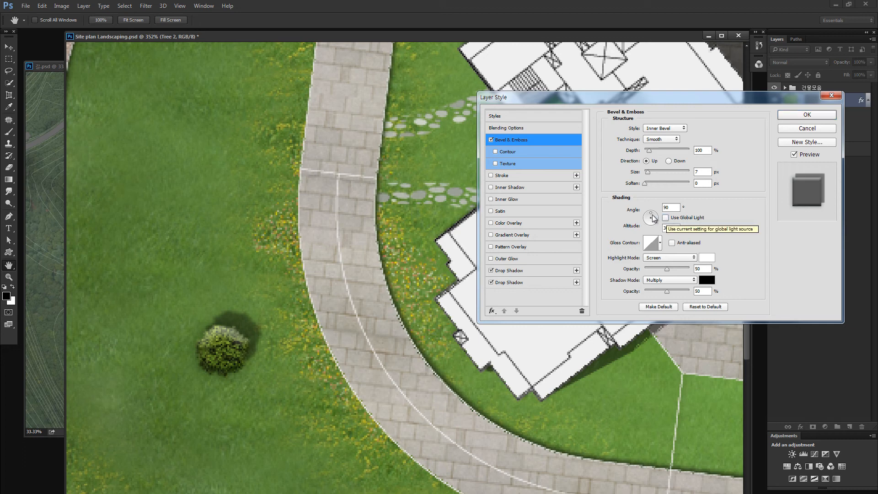
{"action": "left_click_drag", "start_coordinate": [652, 218], "coordinate": [647, 222]}
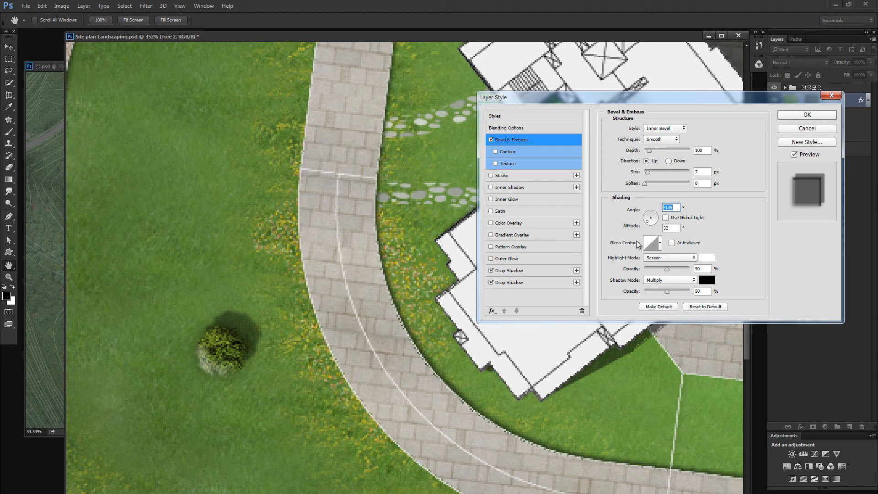
Try green and pink tints for the bevel highlight on the tree, then set the highlight color to yellow-green b2c169
{"action": "left_click", "coordinate": [707, 257]}
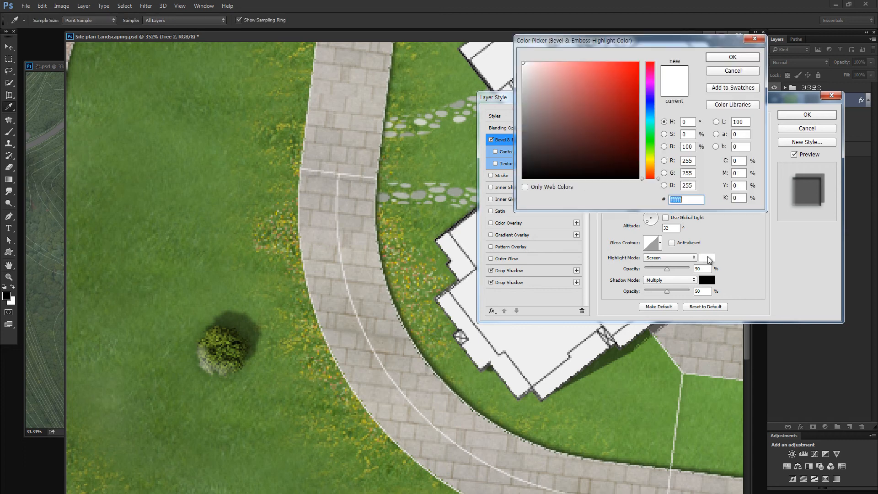
{"action": "left_click", "coordinate": [222, 283]}
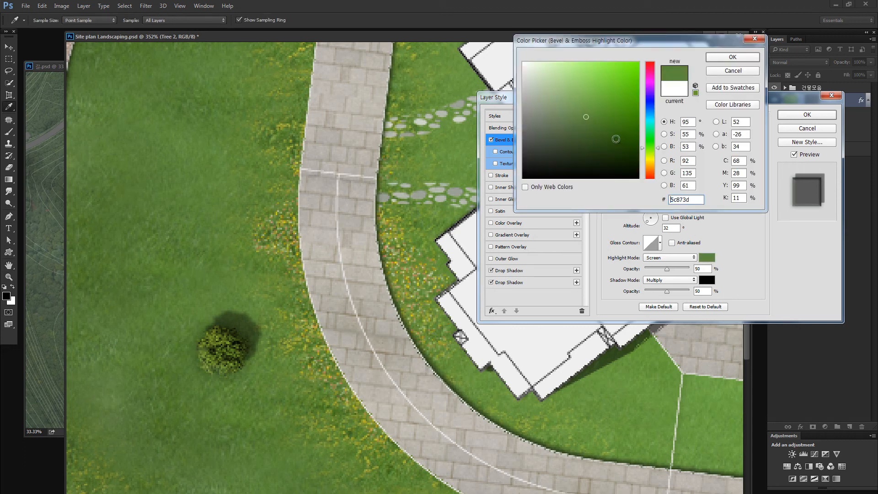
{"action": "left_click_drag", "start_coordinate": [566, 93], "coordinate": [580, 87]}
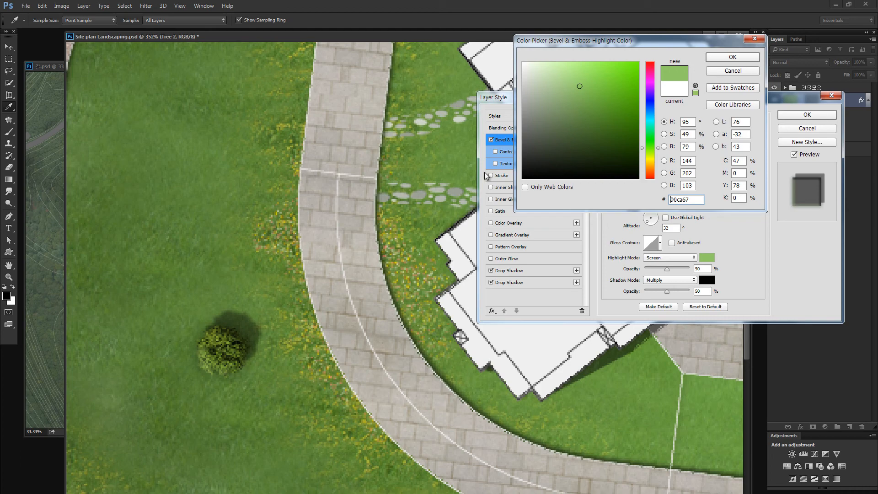
{"action": "scroll", "coordinate": [420, 231], "scroll_direction": "up", "scroll_amount": 2}
{"action": "left_click_drag", "start_coordinate": [247, 363], "coordinate": [315, 212]}
{"action": "key", "text": "ctrl+plus"}
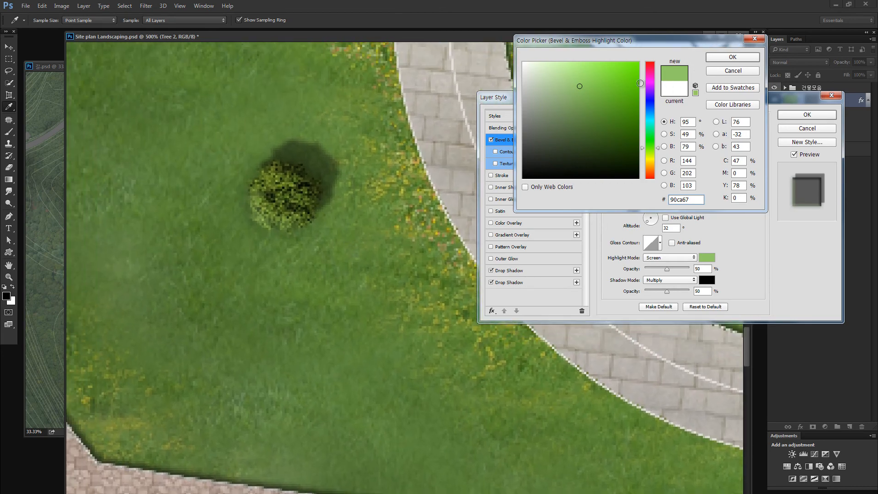
{"action": "left_click", "coordinate": [642, 69]}
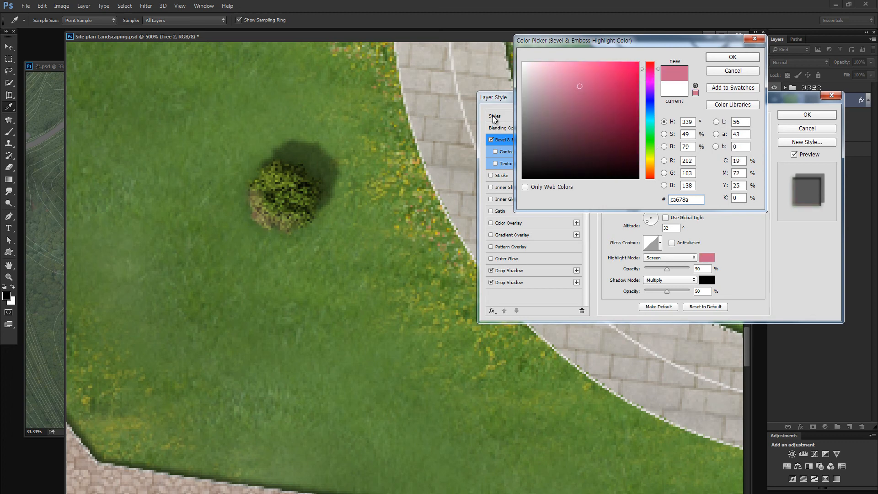
{"action": "left_click", "coordinate": [649, 145]}
{"action": "left_click", "coordinate": [577, 73]}
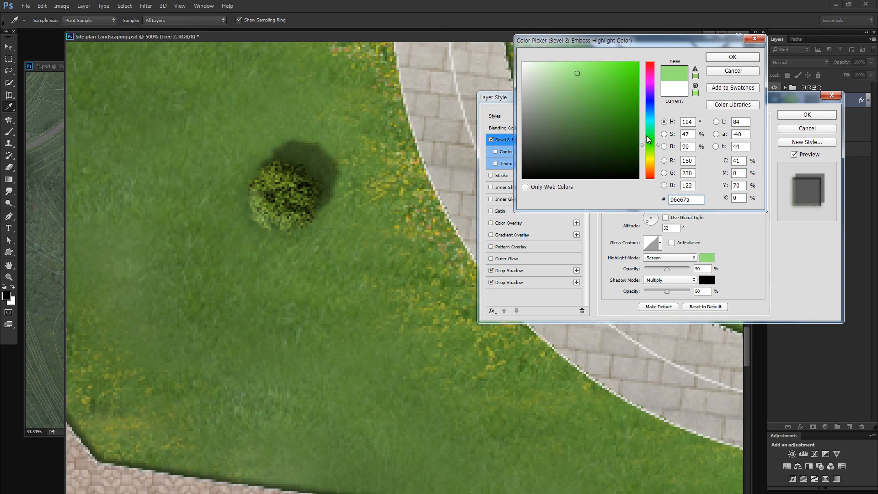
{"action": "left_click", "coordinate": [649, 156]}
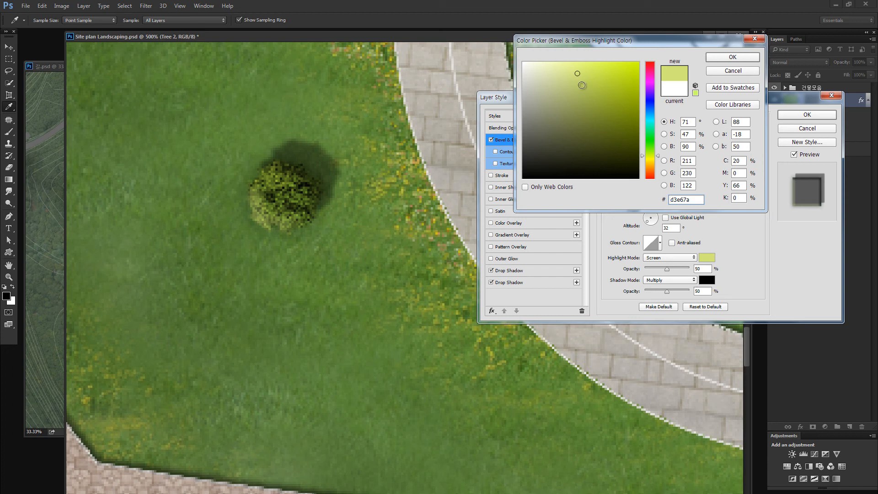
{"action": "left_click_drag", "start_coordinate": [581, 85], "coordinate": [575, 90]}
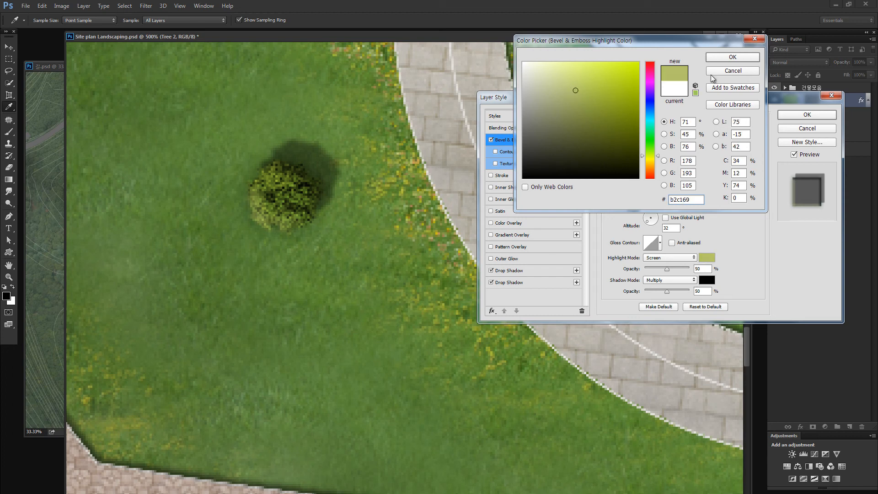
{"action": "left_click", "coordinate": [733, 57]}
Set the bevel shadow color to dark green, fine-tune the light direction, apply the layer style, and collapse Tree 2's effects list
{"action": "left_click", "coordinate": [706, 280]}
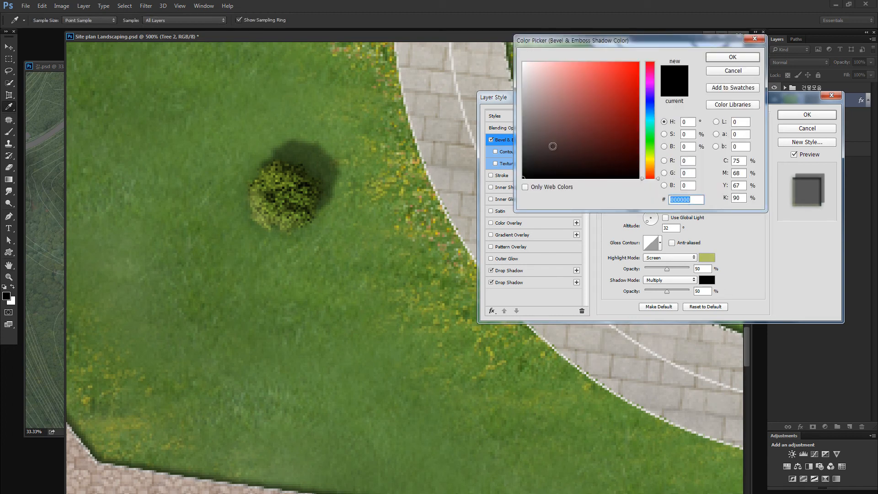
{"action": "left_click", "coordinate": [650, 142]}
{"action": "left_click", "coordinate": [591, 141]}
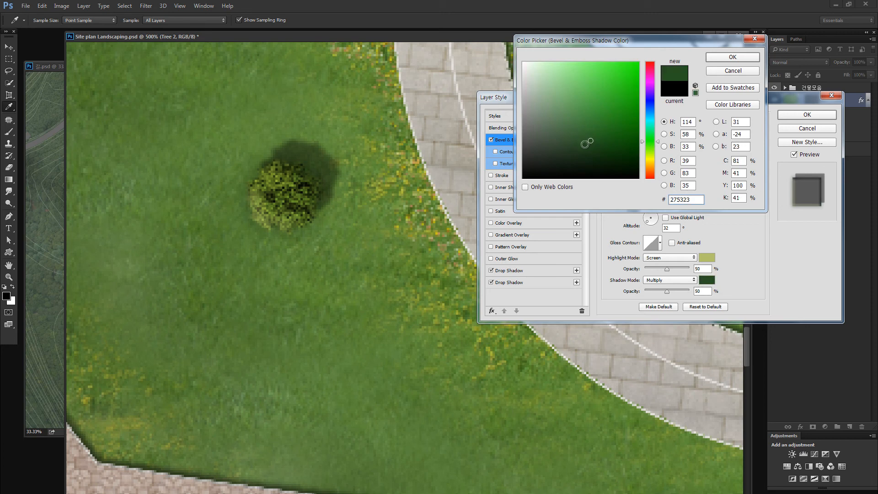
{"action": "left_click", "coordinate": [589, 152]}
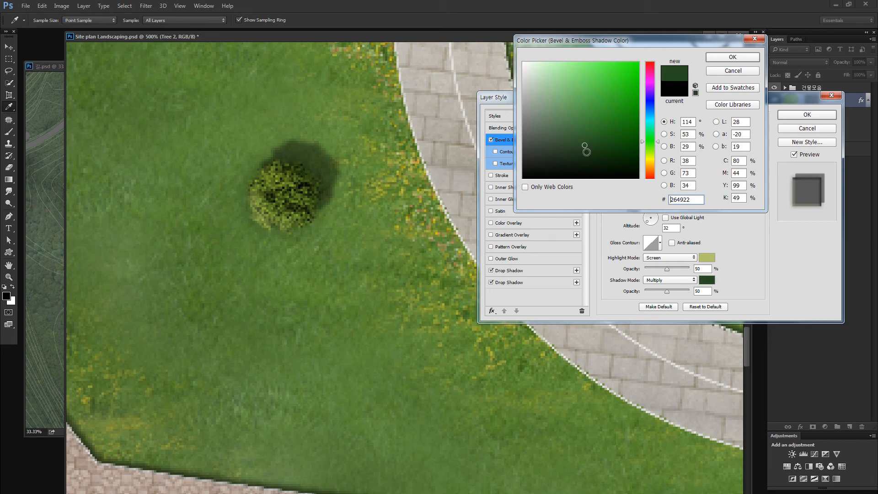
{"action": "left_click", "coordinate": [729, 58]}
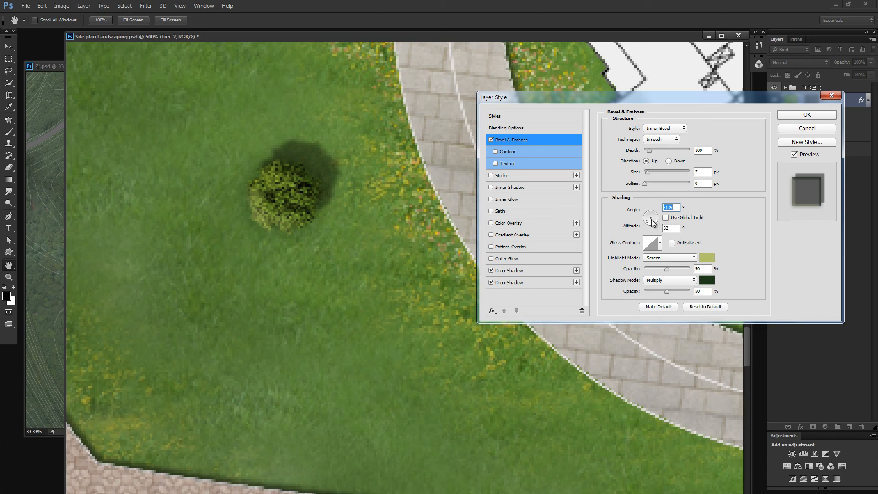
{"action": "mouse_move", "coordinate": [649, 224]}
{"action": "left_mouse_down"}
{"action": "mouse_move", "coordinate": [657, 218]}
{"action": "mouse_move", "coordinate": [641, 231]}
{"action": "mouse_move", "coordinate": [648, 223]}
{"action": "left_mouse_up"}
{"action": "left_click", "coordinate": [807, 115]}
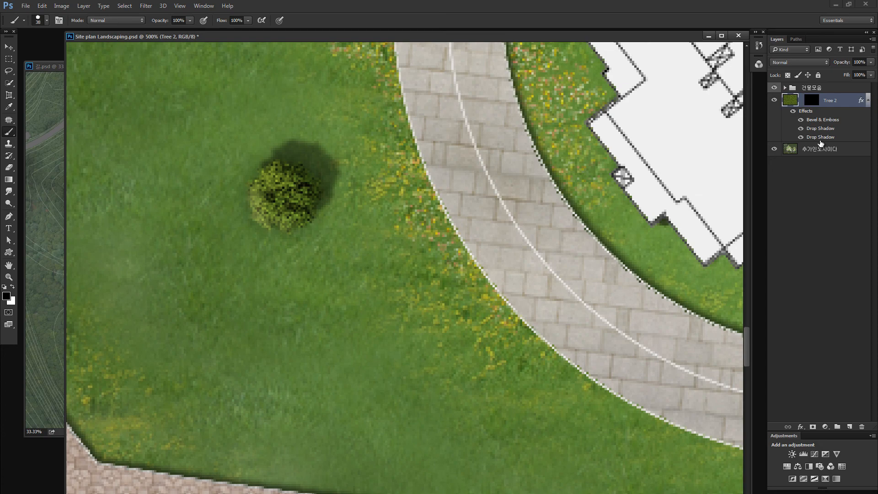
{"action": "left_click", "coordinate": [868, 102]}
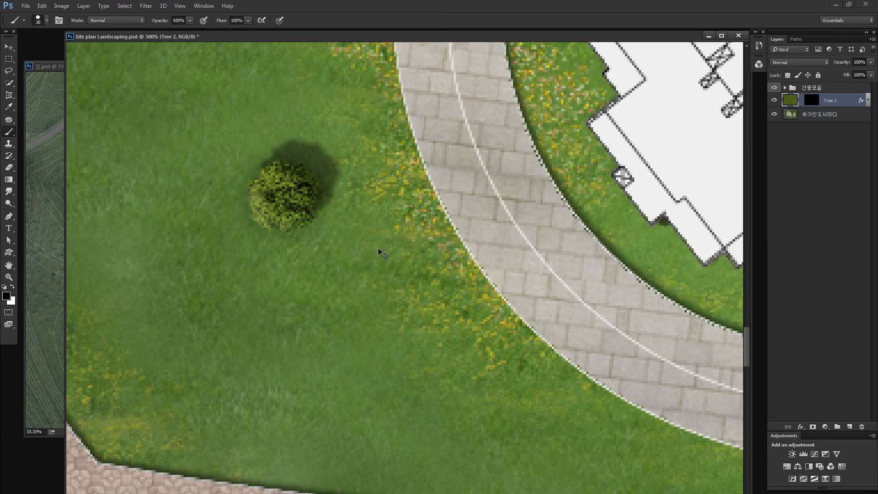
Activate Tree 2's layer mask, clear the test tree from it, and switch to the Brush tool
{"action": "scroll", "coordinate": [386, 281], "scroll_direction": "down", "scroll_amount": 8}
{"action": "key", "text": "z"}
{"action": "left_click_drag", "start_coordinate": [281, 324], "coordinate": [341, 311]}
{"action": "left_click", "coordinate": [810, 100]}
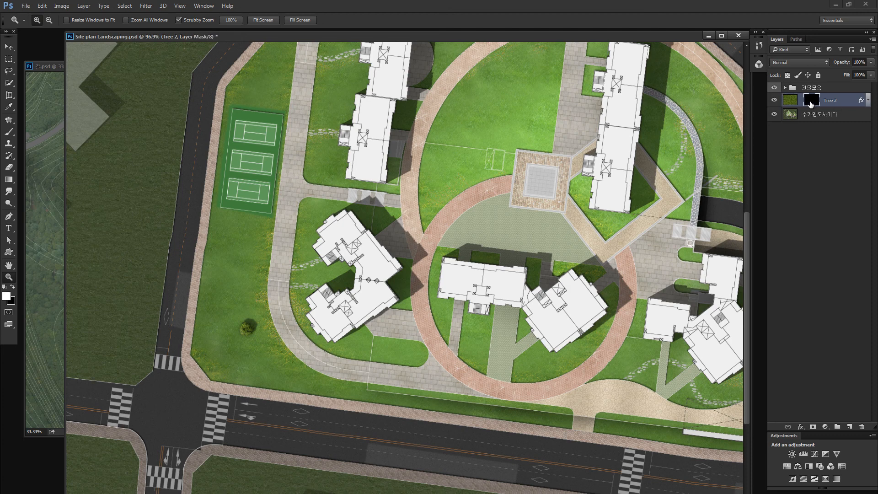
{"action": "key", "text": "b"}
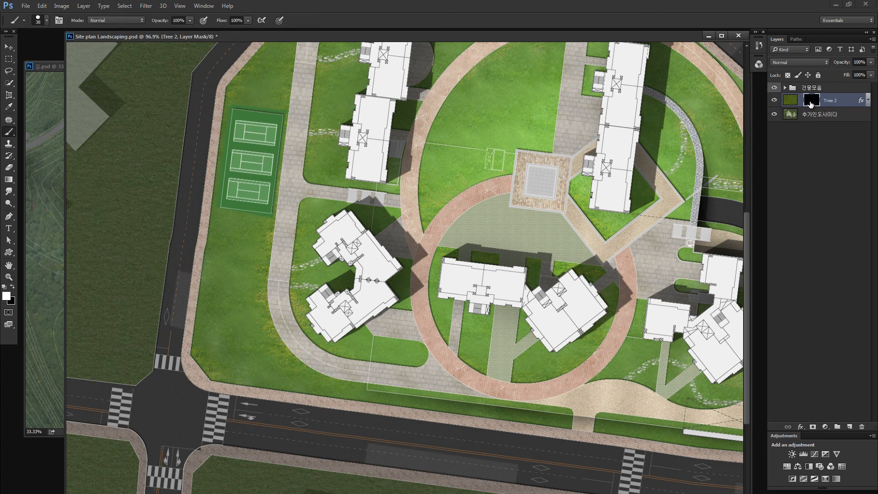
Paint clusters of trees on the lawn strips below and above the tennis courts, enlarging the brush to 40 px
{"action": "mouse_move", "coordinate": [254, 236]}
{"action": "left_mouse_down"}
{"action": "mouse_move", "coordinate": [237, 268]}
{"action": "mouse_move", "coordinate": [246, 289]}
{"action": "mouse_move", "coordinate": [231, 281]}
{"action": "mouse_move", "coordinate": [229, 326]}
{"action": "mouse_move", "coordinate": [257, 352]}
{"action": "mouse_move", "coordinate": [245, 364]}
{"action": "mouse_move", "coordinate": [238, 368]}
{"action": "mouse_move", "coordinate": [220, 319]}
{"action": "mouse_move", "coordinate": [227, 244]}
{"action": "mouse_move", "coordinate": [242, 266]}
{"action": "mouse_move", "coordinate": [256, 338]}
{"action": "mouse_move", "coordinate": [273, 357]}
{"action": "left_mouse_up"}
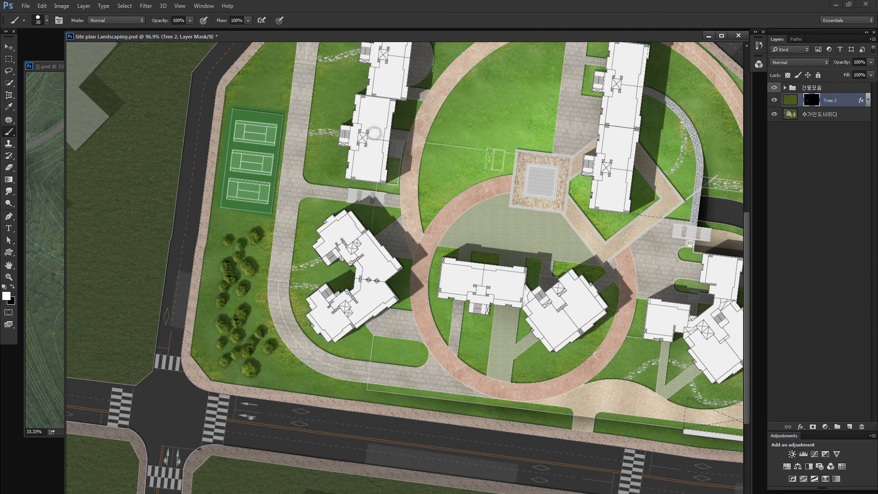
{"action": "key", "text": "bracketright"}
{"action": "scroll", "coordinate": [238, 277], "scroll_direction": "up", "scroll_amount": 5}
{"action": "mouse_move", "coordinate": [236, 207]}
{"action": "left_mouse_down"}
{"action": "mouse_move", "coordinate": [266, 163]}
{"action": "mouse_move", "coordinate": [247, 199]}
{"action": "left_mouse_up"}
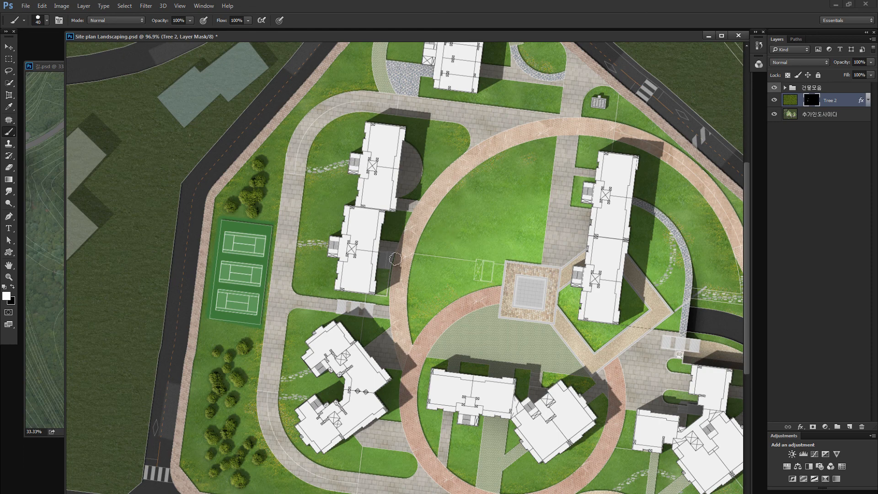
Paint a dense grove on the central circular lawn and scattered trees around the site's northern tip
{"action": "mouse_move", "coordinate": [450, 226]}
{"action": "left_mouse_down"}
{"action": "mouse_move", "coordinate": [490, 210]}
{"action": "mouse_move", "coordinate": [498, 192]}
{"action": "mouse_move", "coordinate": [508, 229]}
{"action": "left_mouse_up"}
{"action": "mouse_move", "coordinate": [435, 276]}
{"action": "left_mouse_down"}
{"action": "mouse_move", "coordinate": [530, 203]}
{"action": "mouse_move", "coordinate": [512, 176]}
{"action": "mouse_move", "coordinate": [466, 213]}
{"action": "left_mouse_up"}
{"action": "left_click_drag", "start_coordinate": [439, 153], "coordinate": [380, 330]}
{"action": "left_click_drag", "start_coordinate": [477, 219], "coordinate": [496, 240]}
{"action": "key", "text": "ctrl+z"}
{"action": "mouse_move", "coordinate": [422, 159]}
{"action": "left_mouse_down"}
{"action": "mouse_move", "coordinate": [402, 140]}
{"action": "mouse_move", "coordinate": [354, 125]}
{"action": "mouse_move", "coordinate": [373, 144]}
{"action": "mouse_move", "coordinate": [343, 155]}
{"action": "left_mouse_up"}
{"action": "left_click_drag", "start_coordinate": [300, 226], "coordinate": [278, 263]}
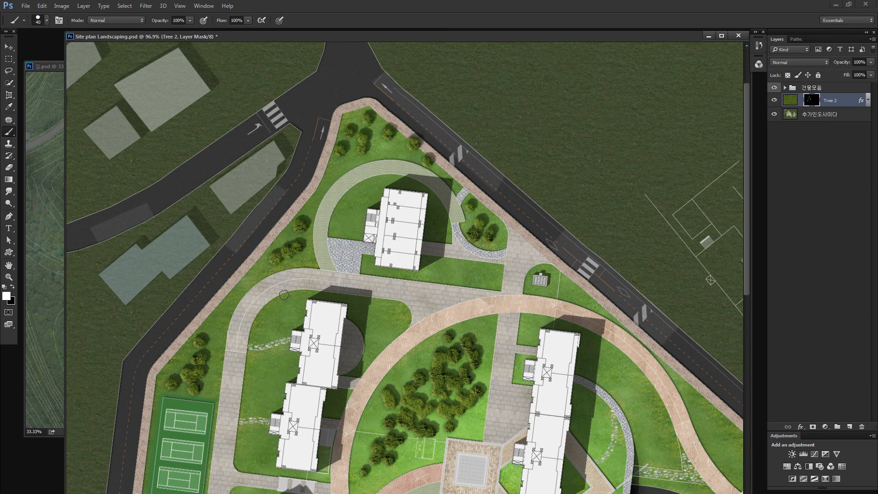
Paint trees beside the two joined apartment blocks on the west side, undoing a misplaced stroke
{"action": "mouse_move", "coordinate": [347, 202]}
{"action": "left_mouse_down"}
{"action": "mouse_move", "coordinate": [352, 218]}
{"action": "mouse_move", "coordinate": [340, 215]}
{"action": "left_mouse_up"}
{"action": "left_click_drag", "start_coordinate": [219, 448], "coordinate": [338, 208]}
{"action": "left_click_drag", "start_coordinate": [272, 293], "coordinate": [259, 394]}
{"action": "mouse_move", "coordinate": [360, 286]}
{"action": "left_mouse_down"}
{"action": "mouse_move", "coordinate": [360, 317]}
{"action": "mouse_move", "coordinate": [383, 321]}
{"action": "left_mouse_up"}
{"action": "key", "text": "ctrl+z"}
{"action": "left_click_drag", "start_coordinate": [375, 217], "coordinate": [391, 203]}
{"action": "mouse_move", "coordinate": [385, 144]}
{"action": "left_mouse_down"}
{"action": "mouse_move", "coordinate": [380, 133]}
{"action": "mouse_move", "coordinate": [404, 121]}
{"action": "left_mouse_up"}
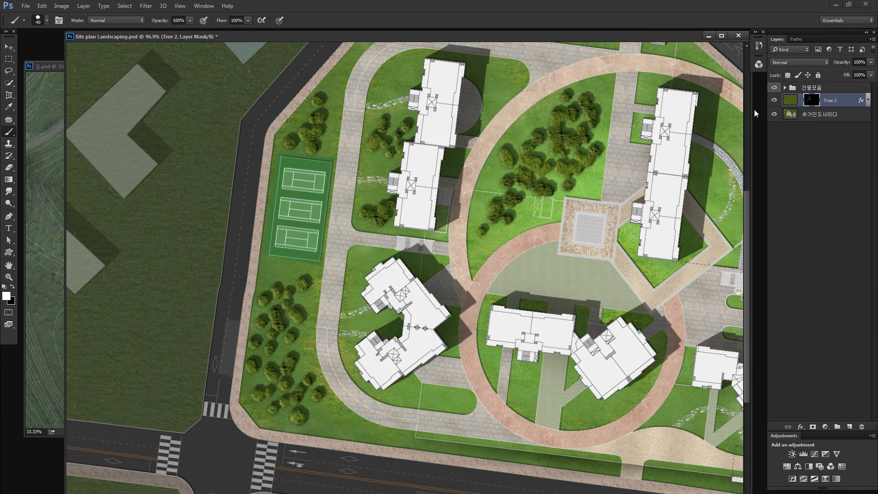
Paint trees on the lawn east of the long central building and clear all painted trees from the mask
{"action": "left_click_drag", "start_coordinate": [515, 304], "coordinate": [259, 295]}
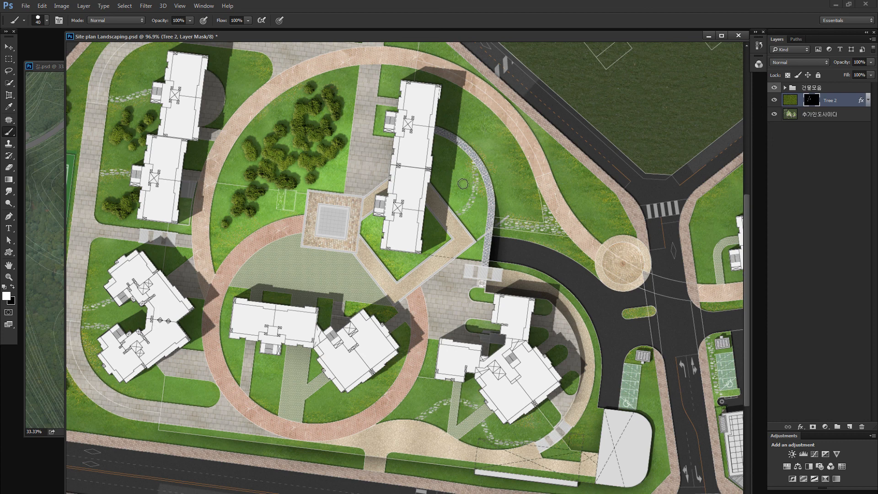
{"action": "left_click_drag", "start_coordinate": [428, 218], "coordinate": [380, 220]}
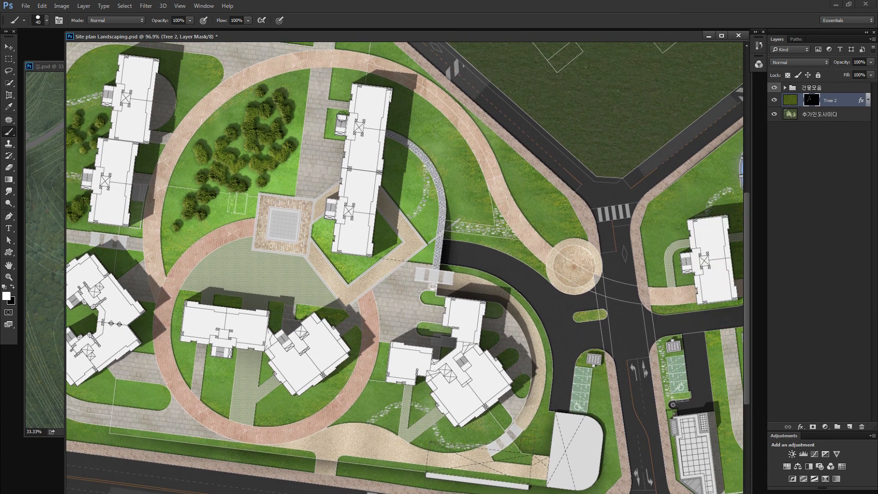
{"action": "mouse_move", "coordinate": [403, 108]}
{"action": "left_mouse_down"}
{"action": "mouse_move", "coordinate": [449, 180]}
{"action": "mouse_move", "coordinate": [462, 174]}
{"action": "mouse_move", "coordinate": [449, 134]}
{"action": "mouse_move", "coordinate": [454, 163]}
{"action": "left_mouse_up"}
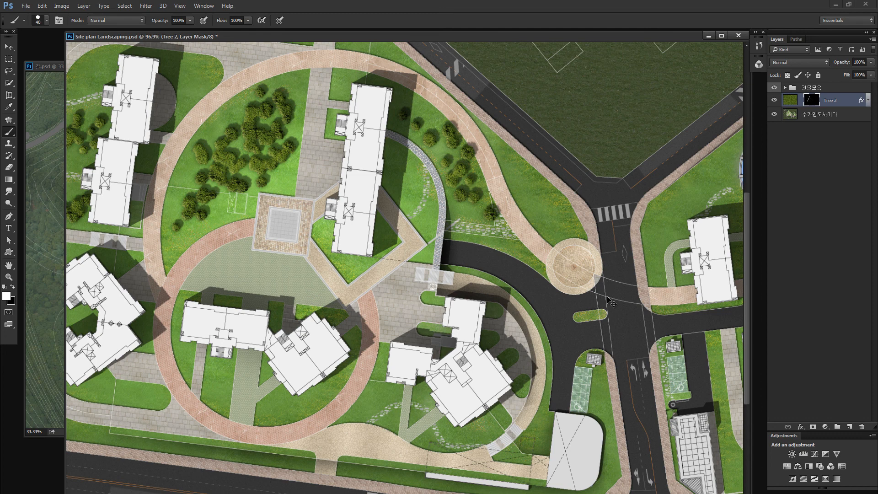
{"action": "key", "text": "ctrl+Delete"}
Paint sparse trees on the upper part of the central circular lawn and beside the southwest building
{"action": "left_click_drag", "start_coordinate": [271, 170], "coordinate": [521, 187]}
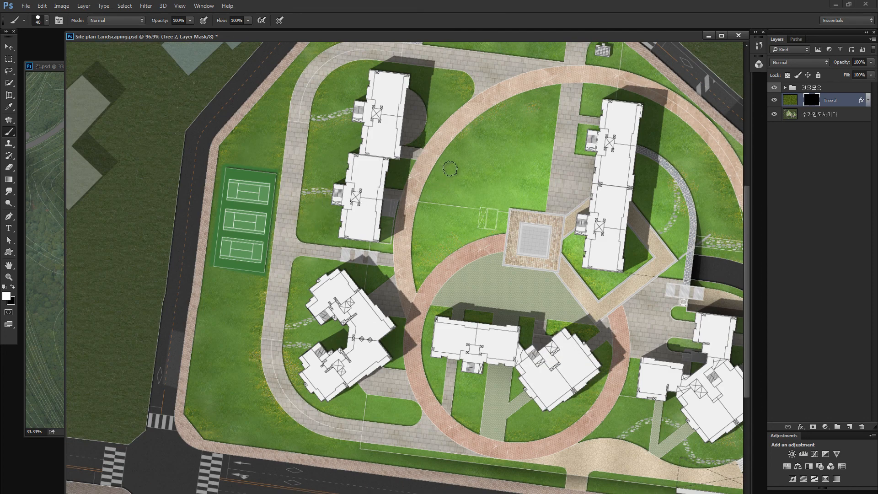
{"action": "mouse_move", "coordinate": [446, 176]}
{"action": "left_mouse_down"}
{"action": "mouse_move", "coordinate": [461, 146]}
{"action": "mouse_move", "coordinate": [500, 118]}
{"action": "mouse_move", "coordinate": [539, 123]}
{"action": "mouse_move", "coordinate": [532, 157]}
{"action": "mouse_move", "coordinate": [509, 132]}
{"action": "mouse_move", "coordinate": [529, 134]}
{"action": "left_mouse_up"}
{"action": "left_click_drag", "start_coordinate": [297, 307], "coordinate": [305, 273]}
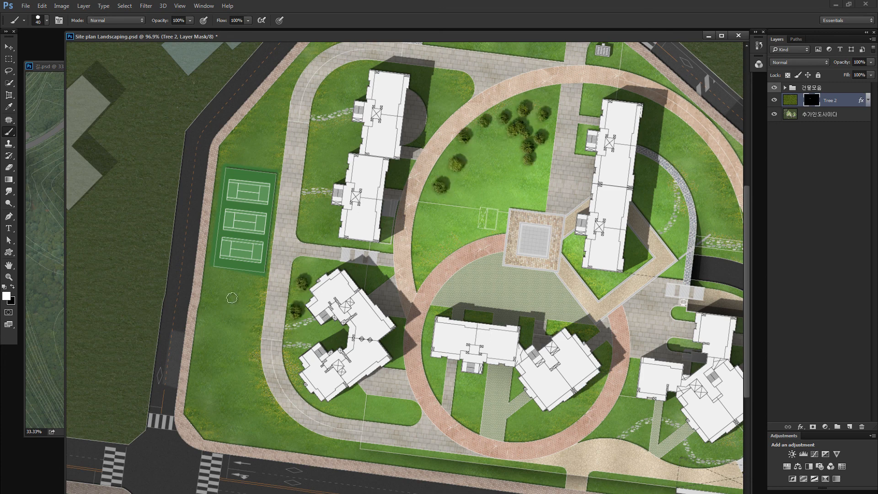
Paint trees along the lawn strip below the tennis courts and a small group just above them
{"action": "mouse_move", "coordinate": [232, 297]}
{"action": "left_mouse_down"}
{"action": "mouse_move", "coordinate": [205, 415]}
{"action": "mouse_move", "coordinate": [292, 437]}
{"action": "left_mouse_up"}
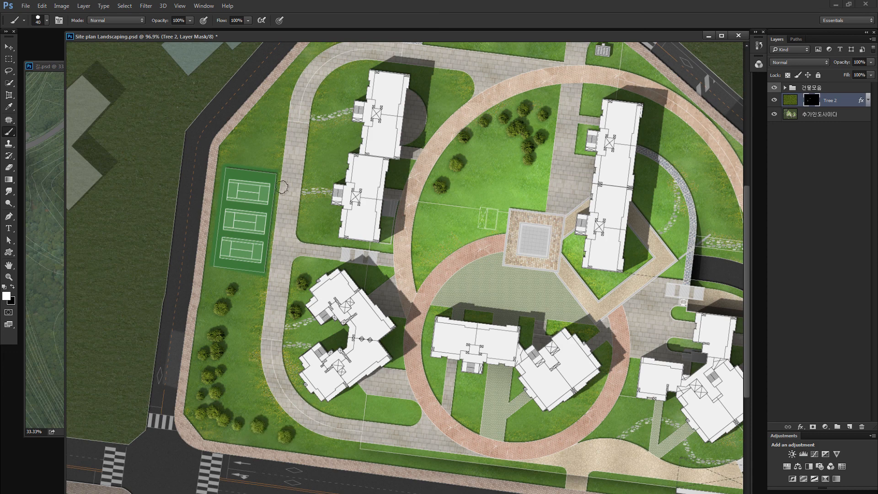
{"action": "mouse_move", "coordinate": [297, 138]}
{"action": "left_mouse_down"}
{"action": "mouse_move", "coordinate": [277, 223]}
{"action": "mouse_move", "coordinate": [249, 205]}
{"action": "mouse_move", "coordinate": [236, 214]}
{"action": "left_mouse_up"}
{"action": "left_click", "coordinate": [249, 207]}
Paint a few trees on the lawn strip between the western road and the curved path around the northern building
{"action": "left_click_drag", "start_coordinate": [340, 101], "coordinate": [288, 221]}
{"action": "left_click", "coordinate": [270, 221]}
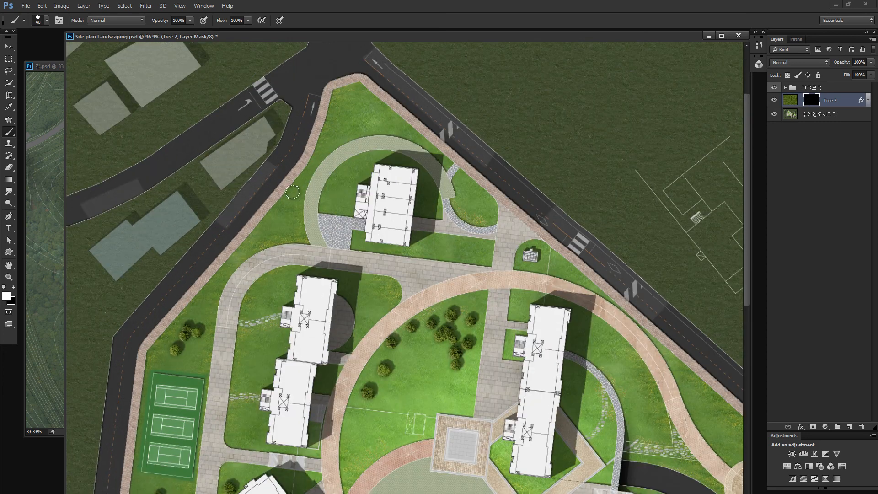
{"action": "left_click", "coordinate": [295, 202]}
{"action": "left_click", "coordinate": [283, 226]}
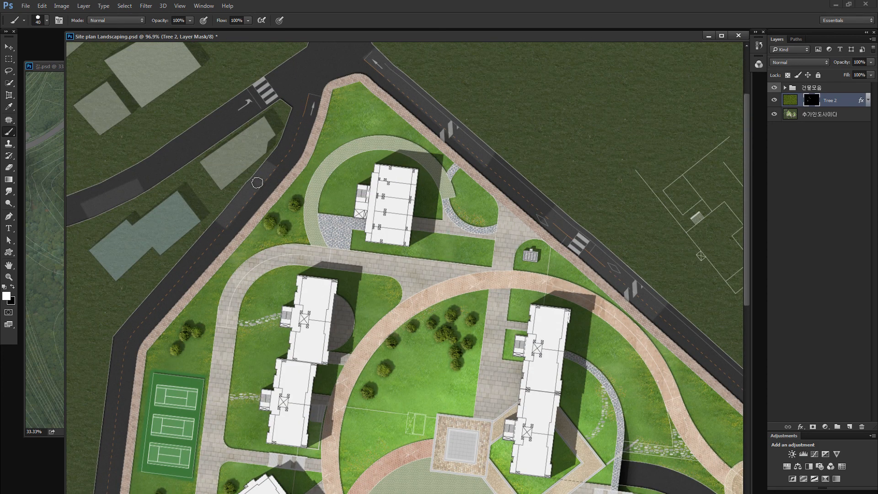
Paint a loose group of trees on the lawn at the northern tip of the site
{"action": "left_click", "coordinate": [330, 129]}
{"action": "left_click", "coordinate": [338, 111]}
{"action": "left_click", "coordinate": [354, 99]}
{"action": "left_click", "coordinate": [348, 116]}
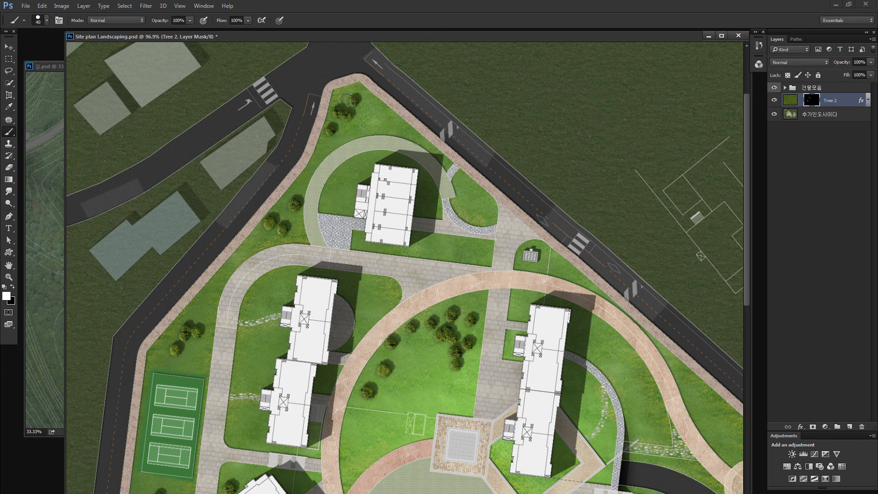
{"action": "left_click", "coordinate": [351, 94]}
{"action": "left_click", "coordinate": [364, 108]}
{"action": "left_click_drag", "start_coordinate": [379, 120], "coordinate": [304, 61]}
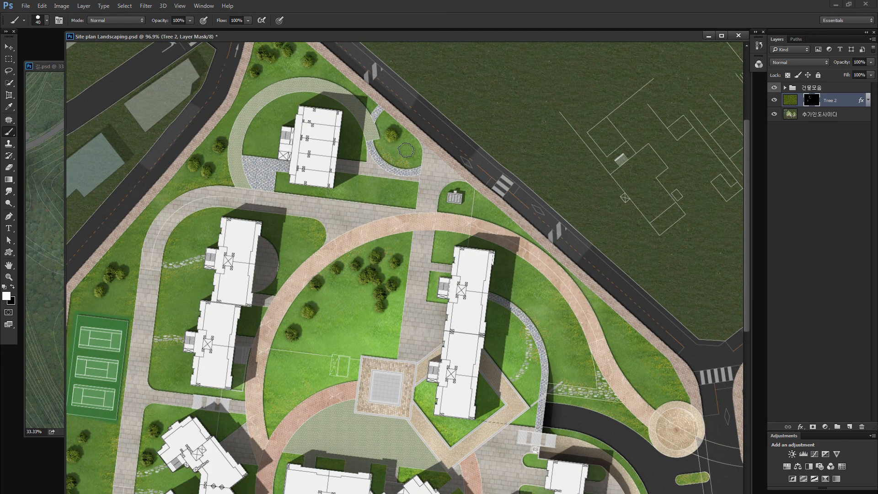
Paint a row of trees on the lawn between the pink curved path and the road, near the round plaza
{"action": "left_click_drag", "start_coordinate": [409, 170], "coordinate": [216, 36]}
{"action": "left_click", "coordinate": [433, 206]}
{"action": "left_click", "coordinate": [456, 215]}
{"action": "left_click", "coordinate": [454, 231]}
{"action": "left_click", "coordinate": [474, 235]}
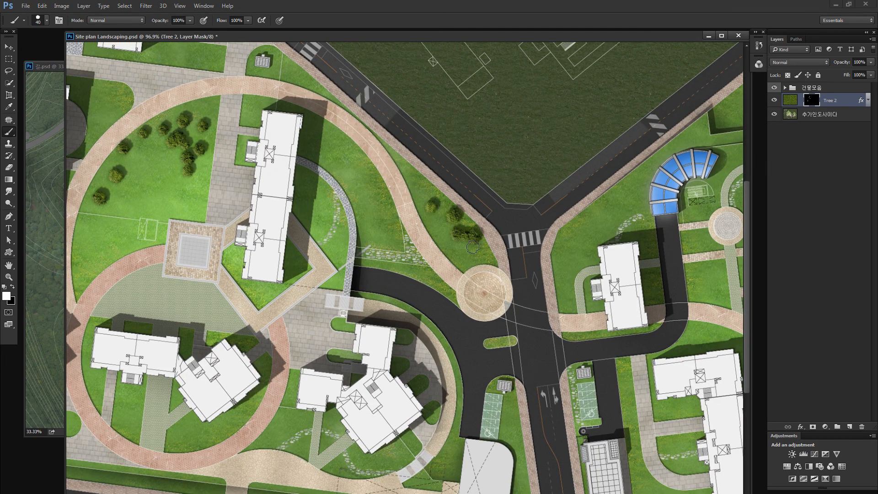
Paint trees on the lawn between the curved stone wall and the pink path, east of the long building
{"action": "left_click", "coordinate": [351, 176]}
{"action": "left_click", "coordinate": [368, 191]}
{"action": "left_click", "coordinate": [381, 203]}
{"action": "left_click", "coordinate": [387, 217]}
{"action": "left_click_drag", "start_coordinate": [188, 199], "coordinate": [335, 193]}
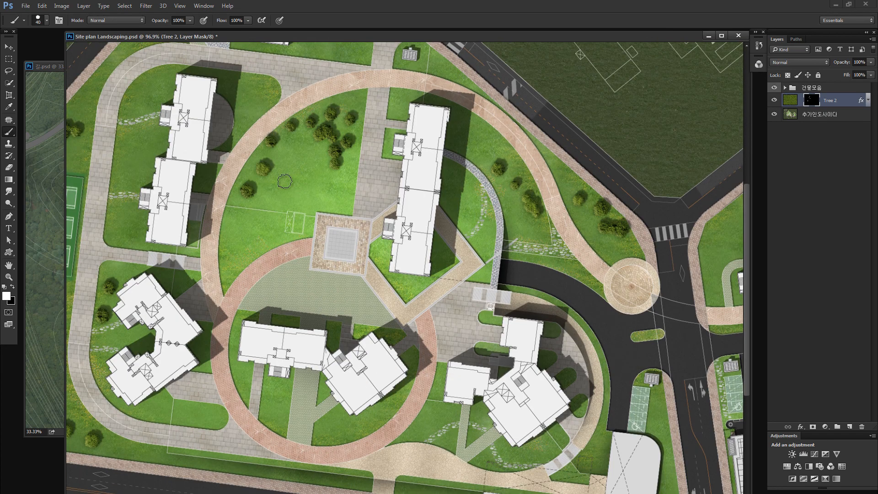
Reduce the brush size to 30 px and briefly view Tree 2's mask as a red overlay, keeping white as foreground
{"action": "key", "text": "bracketleft"}
{"action": "key", "text": "x"}
{"action": "key", "text": "backslash"}
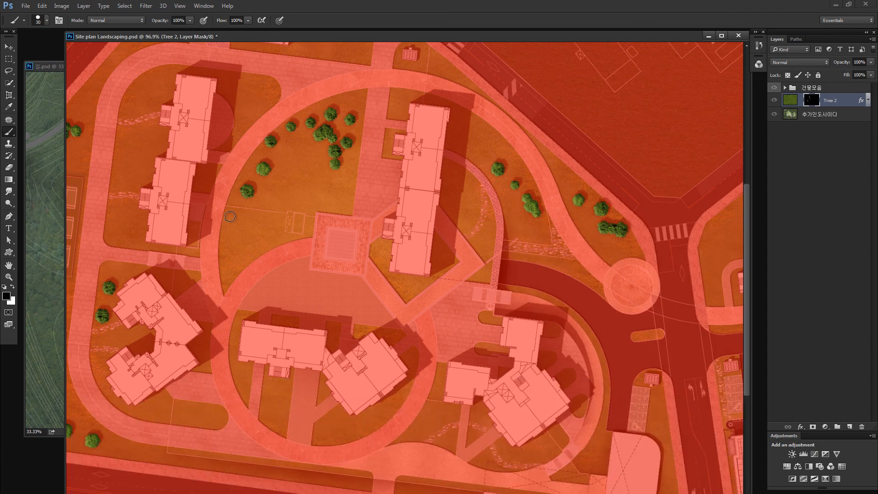
{"action": "key", "text": "x"}
{"action": "key", "text": "backslash"}
Paint small trees along the central lawn's western edge and around the square plaza, filling gaps between the larger trees
{"action": "left_click", "coordinate": [231, 215]}
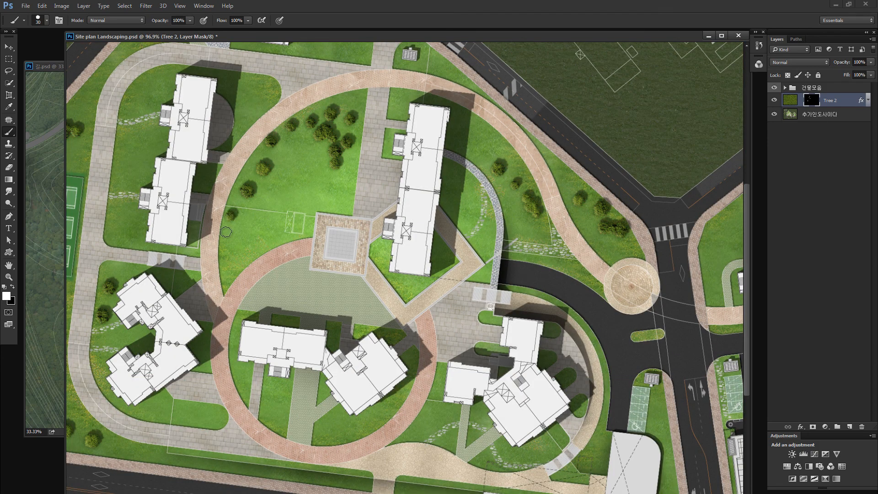
{"action": "left_click", "coordinate": [226, 232]}
{"action": "left_click", "coordinate": [224, 246]}
{"action": "left_click", "coordinate": [226, 264]}
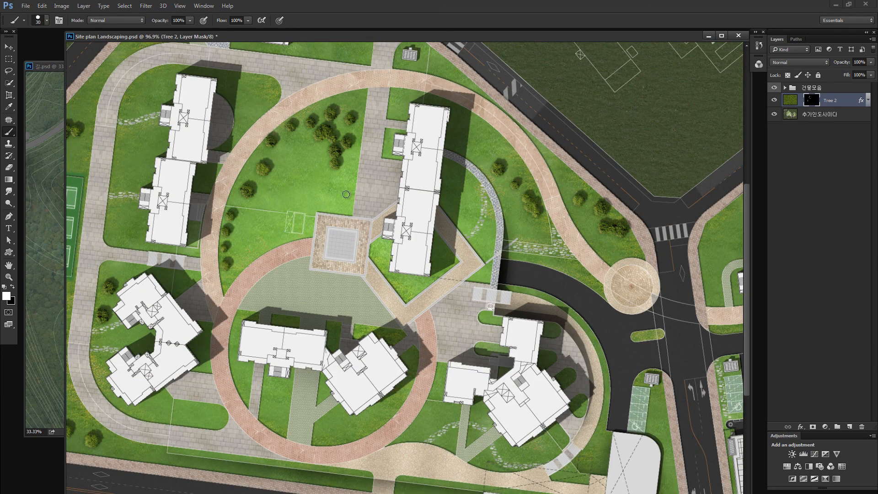
{"action": "left_click_drag", "start_coordinate": [350, 168], "coordinate": [293, 220]}
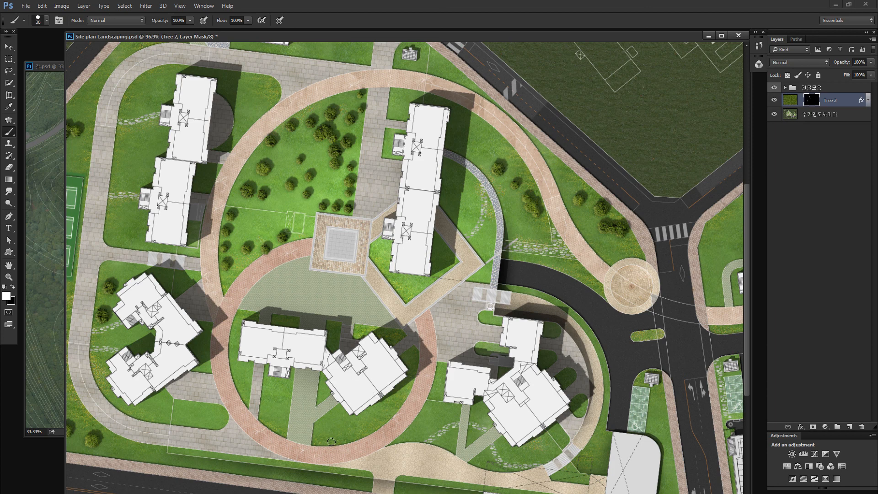
{"action": "key", "text": "ctrl+minus"}
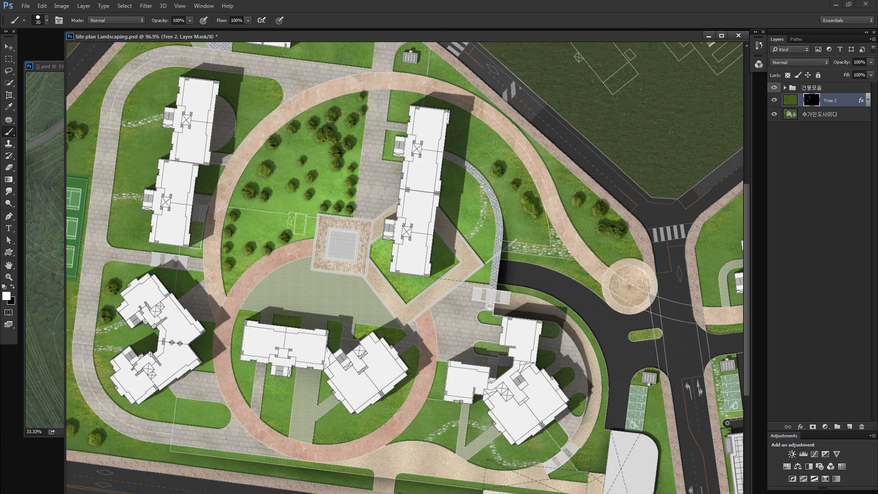